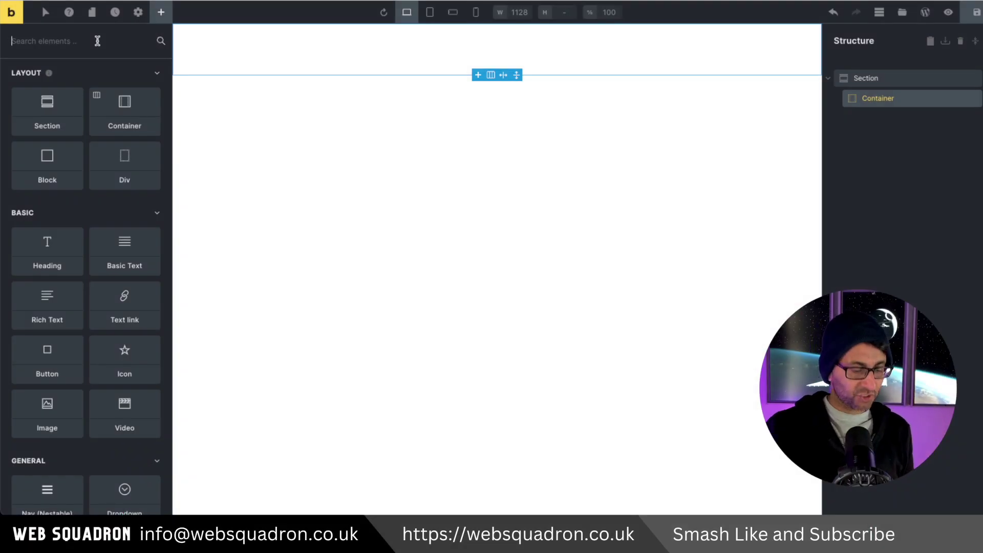
Add a Nav (Nestable) found by searching 'nest', then collapse its Dropdown and Nav items in Structure.
{"action": "left_click", "coordinate": [97, 40]}
{"action": "type", "text": "nest"}
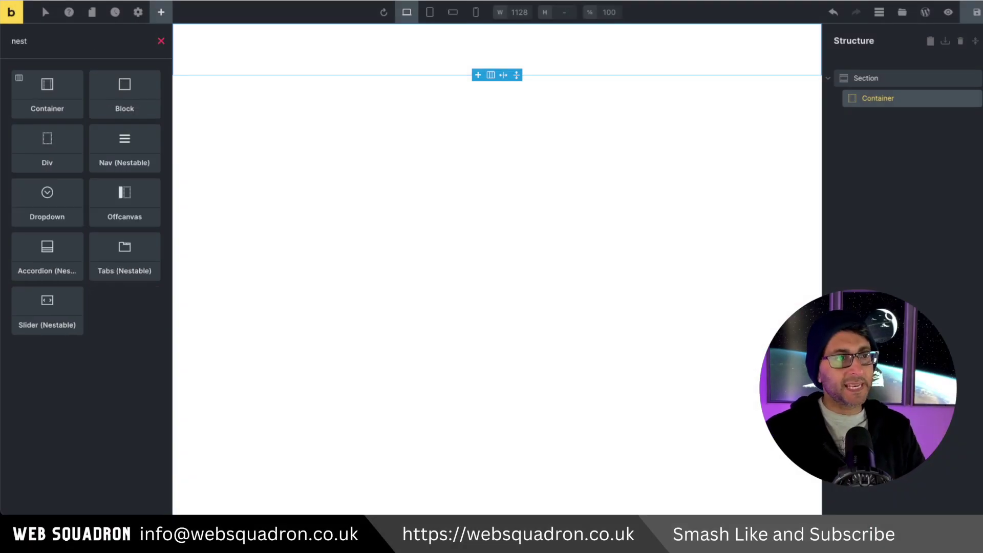
{"action": "left_click", "coordinate": [124, 149]}
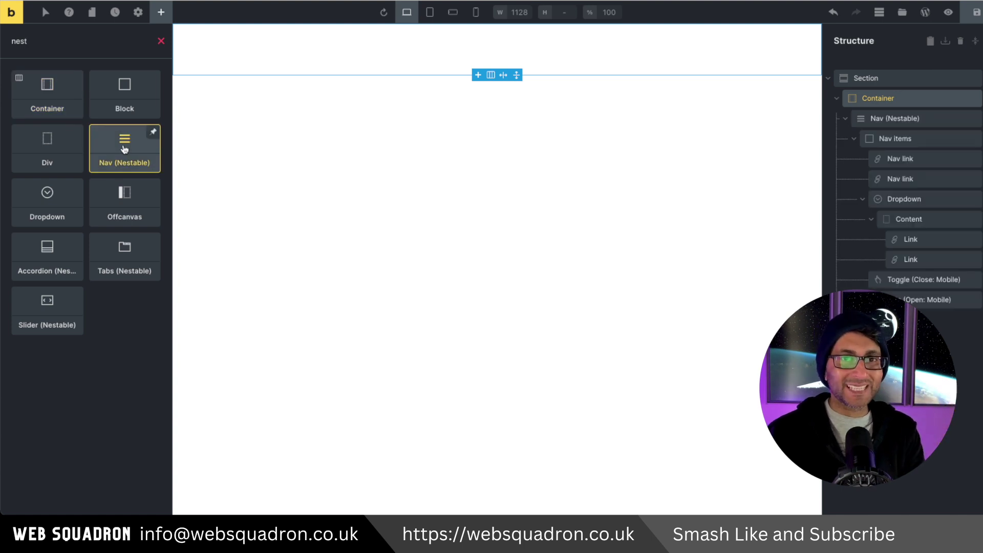
{"action": "left_click", "coordinate": [863, 200]}
{"action": "left_click", "coordinate": [854, 139]}
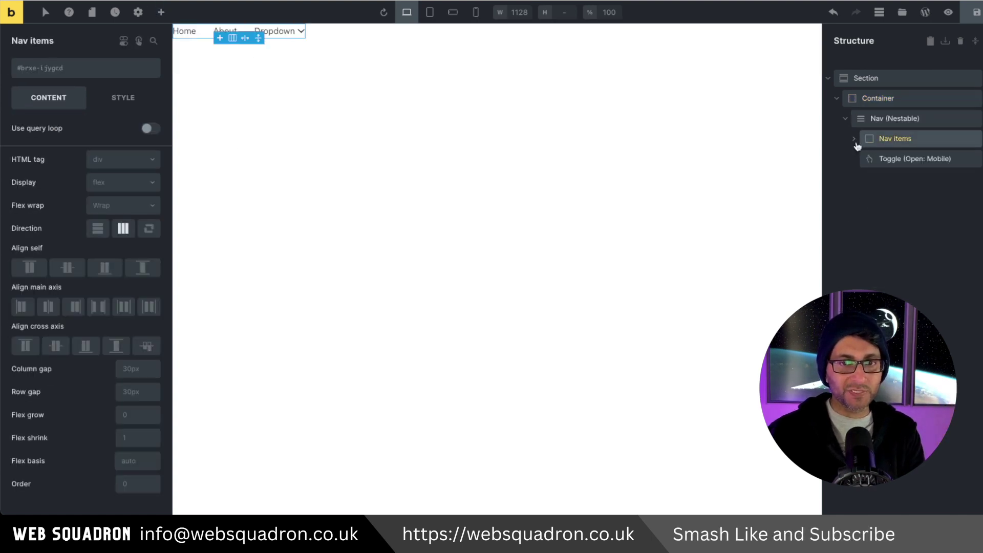
{"action": "left_click", "coordinate": [687, 202]}
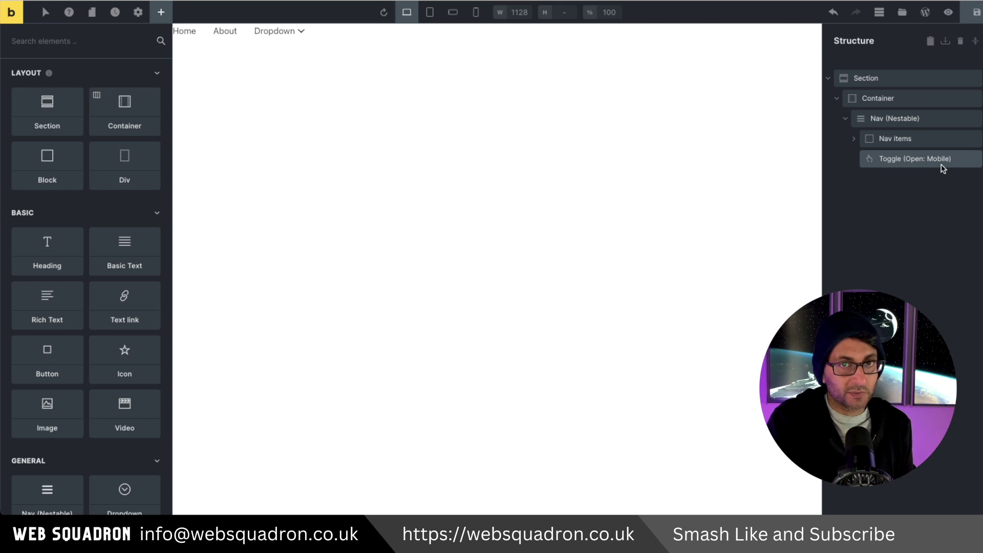
Expand Nav items to view the Home link, then select the Dropdown item to see its settings.
{"action": "left_click", "coordinate": [854, 139]}
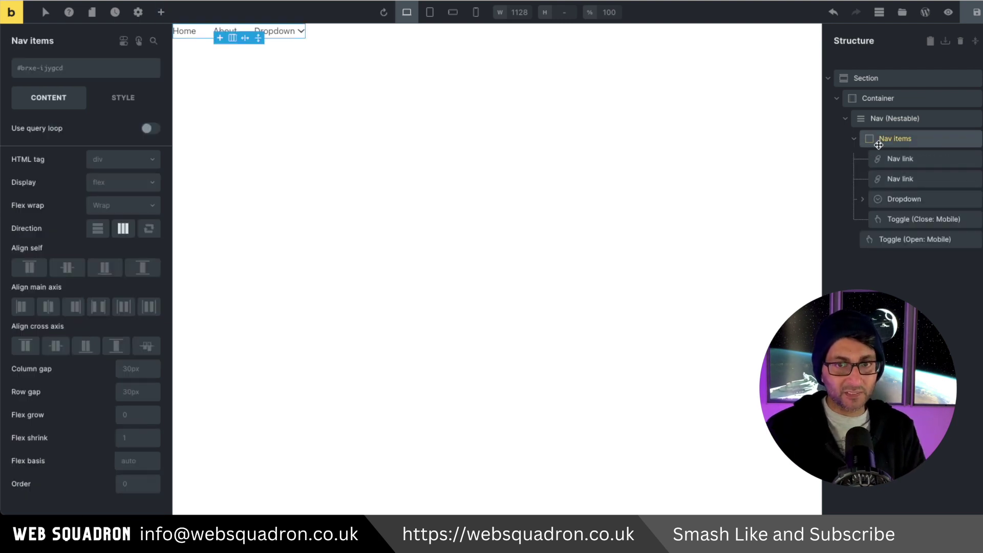
{"action": "left_click", "coordinate": [941, 165]}
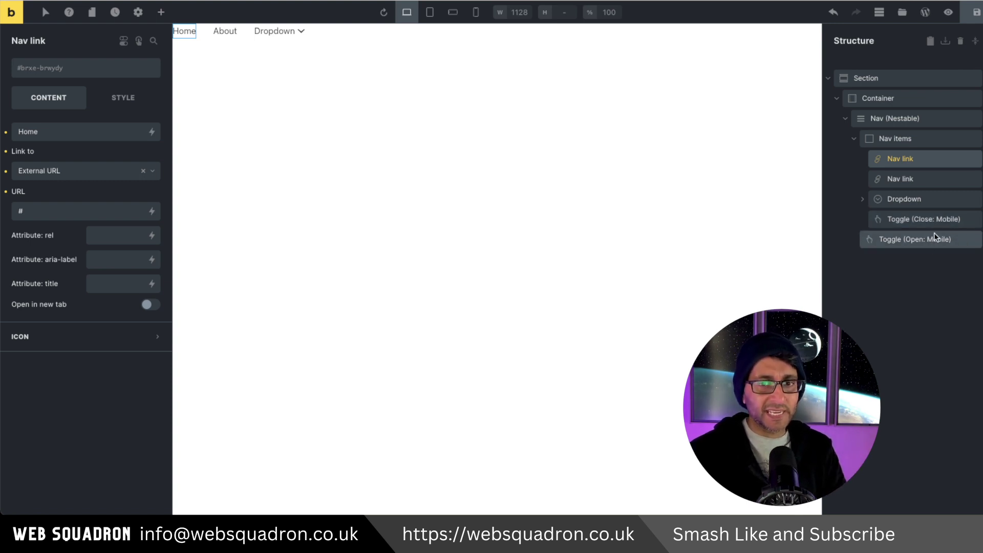
{"action": "left_click_drag", "start_coordinate": [934, 237], "coordinate": [935, 233]}
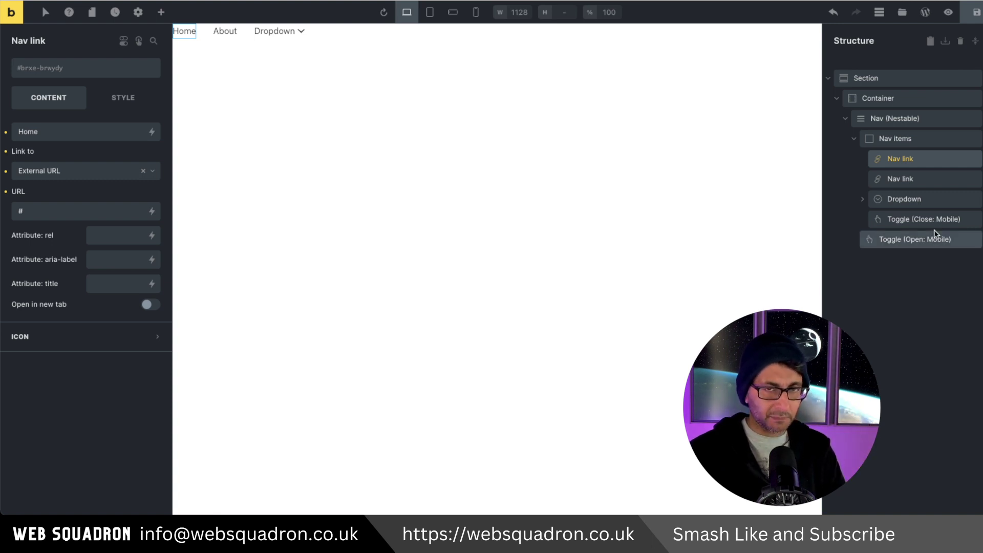
{"action": "left_click", "coordinate": [919, 201]}
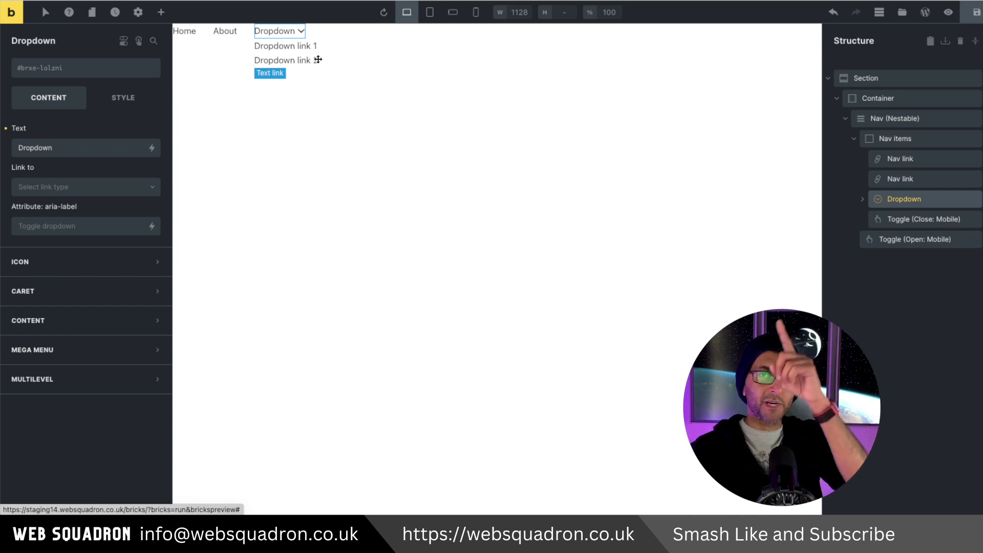
Expand the Dropdown's Content and select Dropdown link 1, which links to External URL #.
{"action": "left_click", "coordinate": [862, 200]}
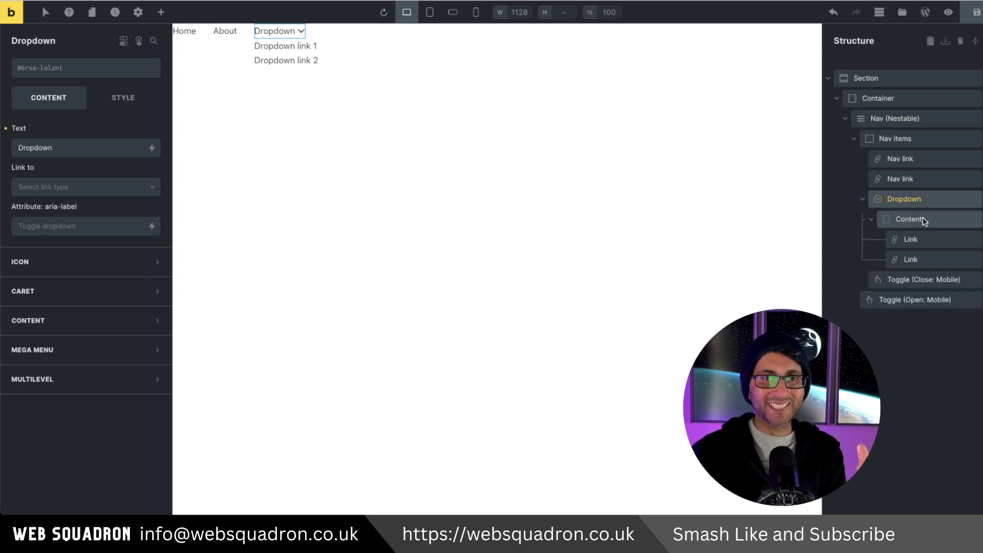
{"action": "left_click", "coordinate": [923, 218]}
{"action": "left_click", "coordinate": [924, 237]}
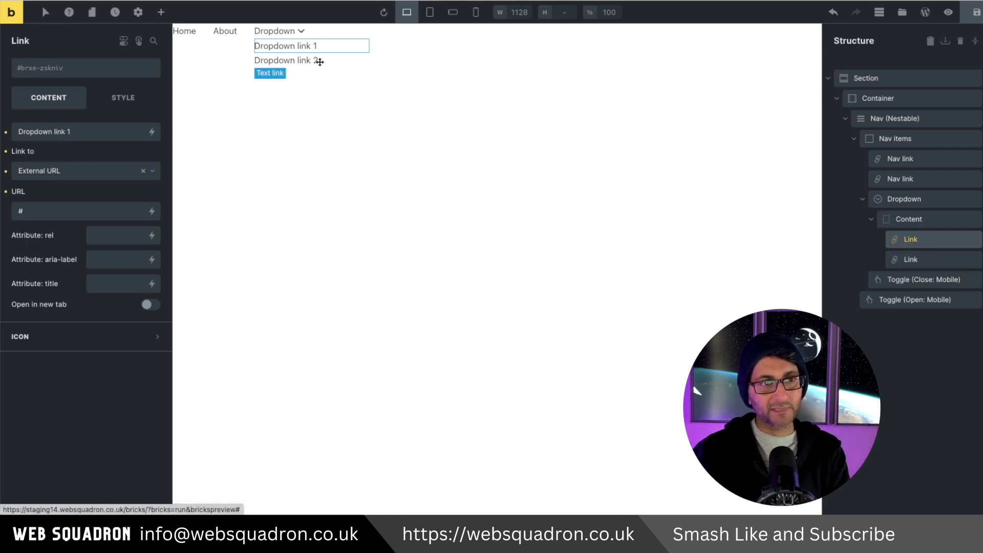
Drop an Image under Dropdown link 1, check the dropdown in preview, then select the Nav (Nestable).
{"action": "left_click", "coordinate": [161, 12]}
{"action": "left_click_drag", "start_coordinate": [47, 413], "coordinate": [907, 249]}
{"action": "key", "text": "ctrl+shift+p"}
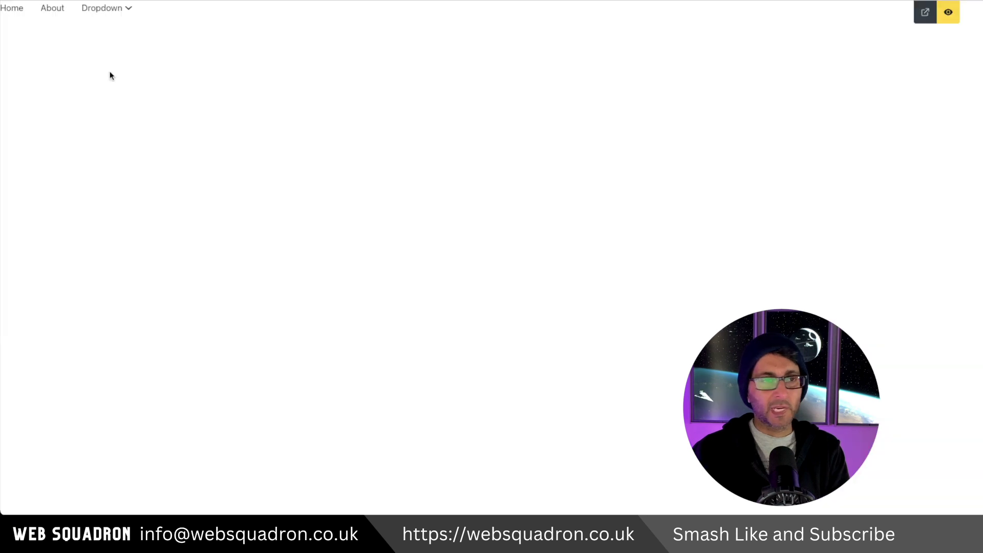
{"action": "mouse_move", "coordinate": [128, 18]}
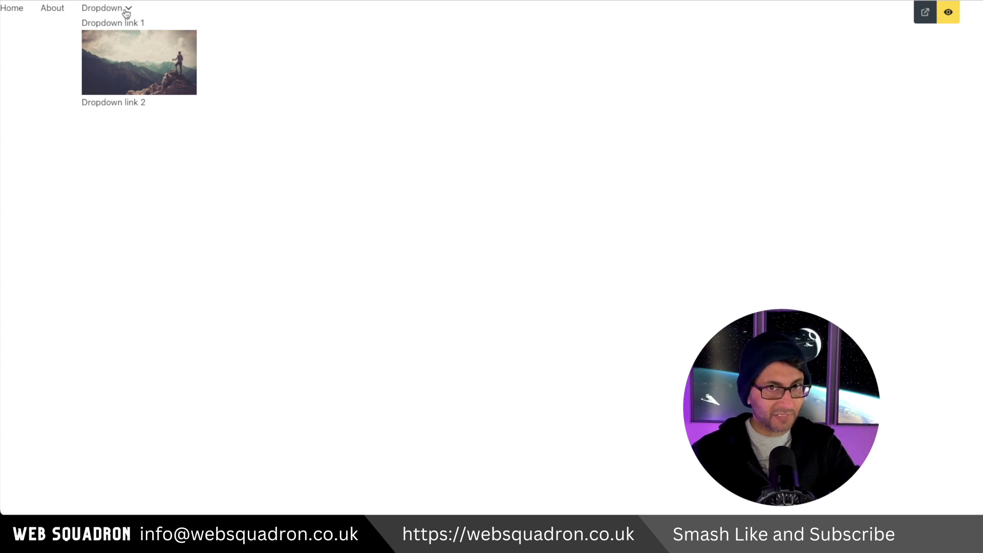
{"action": "left_click", "coordinate": [949, 11]}
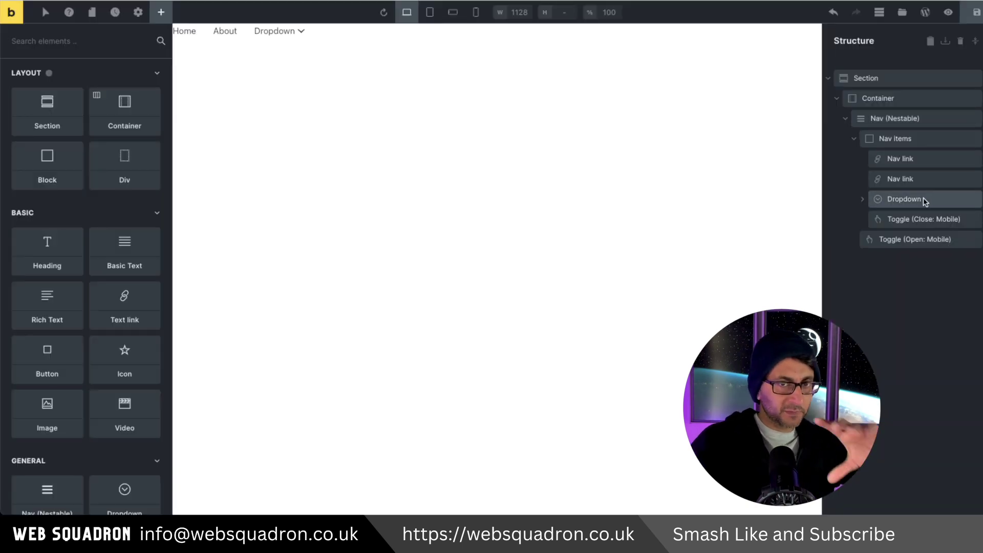
{"action": "left_click", "coordinate": [918, 120]}
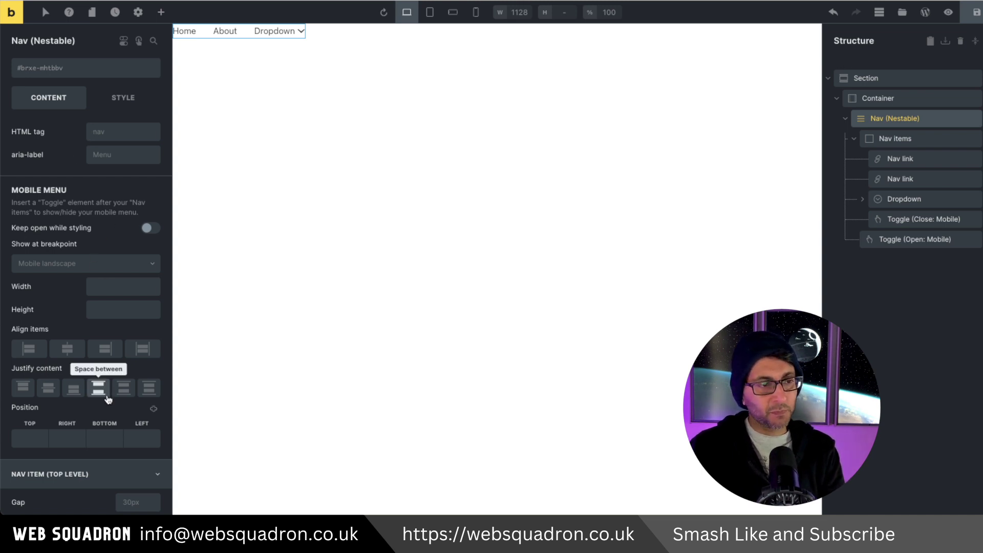
{"action": "scroll", "coordinate": [106, 394], "scroll_direction": "down", "scroll_amount": 3}
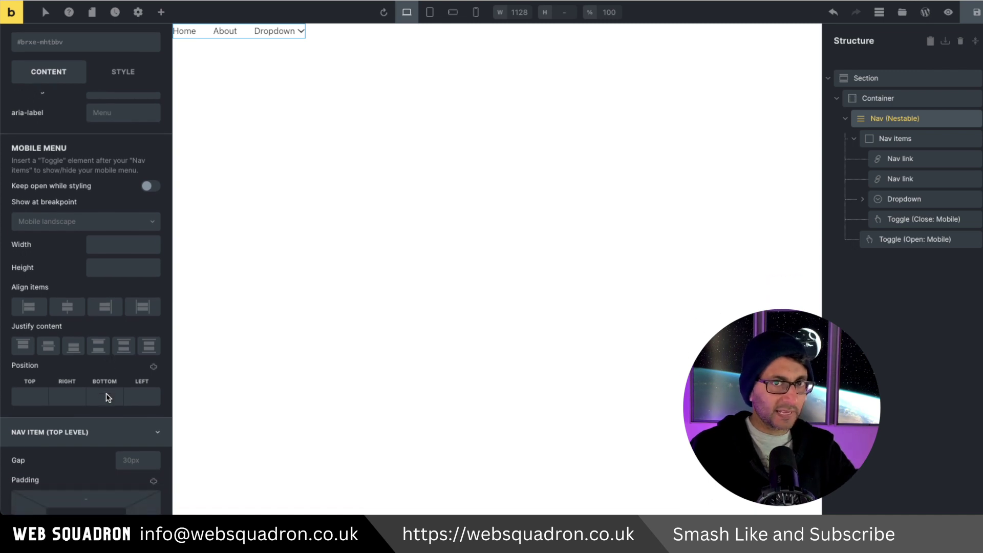
{"action": "left_click", "coordinate": [139, 385]}
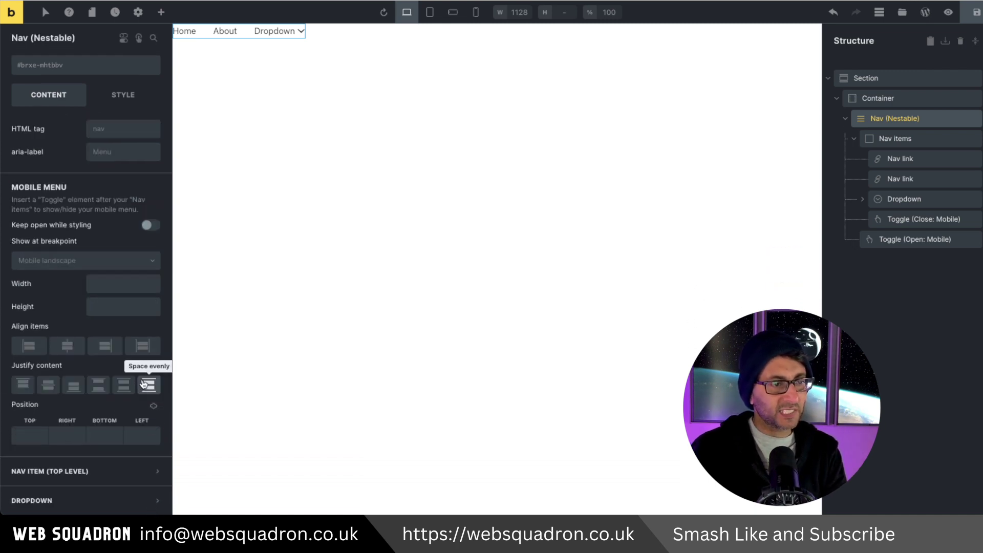
{"action": "left_click", "coordinate": [144, 471]}
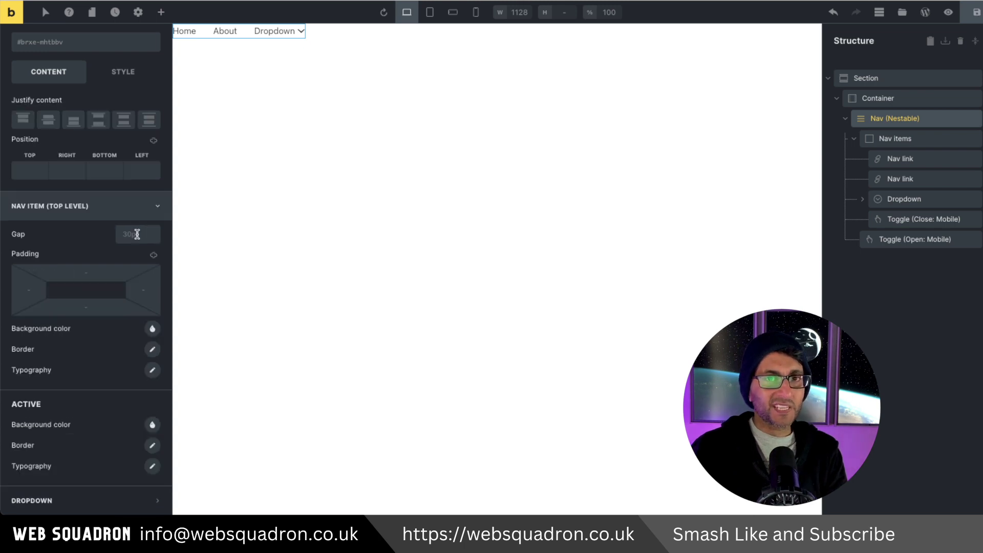
{"action": "left_click", "coordinate": [137, 234]}
{"action": "type", "text": "100"}
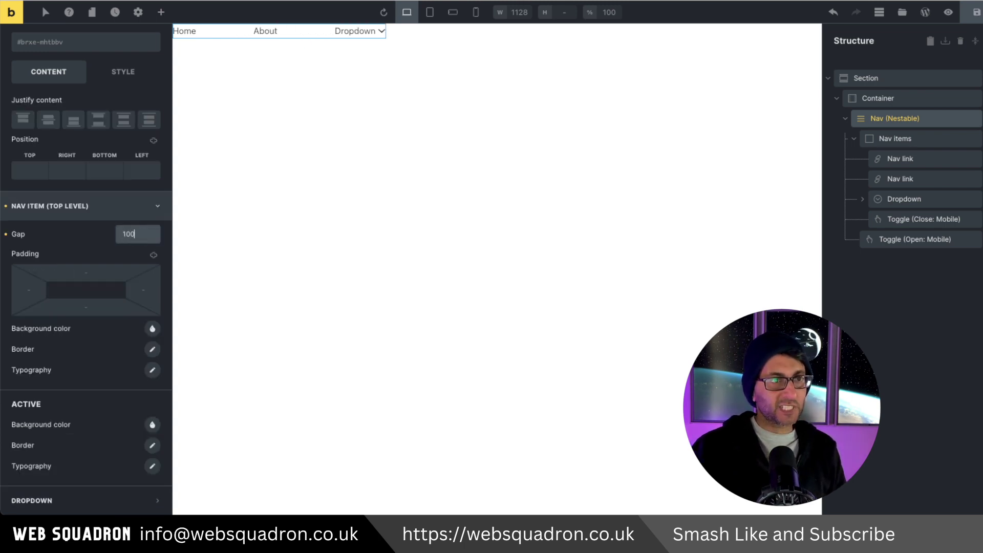
{"action": "key", "text": "BackSpace"}
{"action": "key", "text": "BackSpace"}
{"action": "key", "text": "BackSpace"}
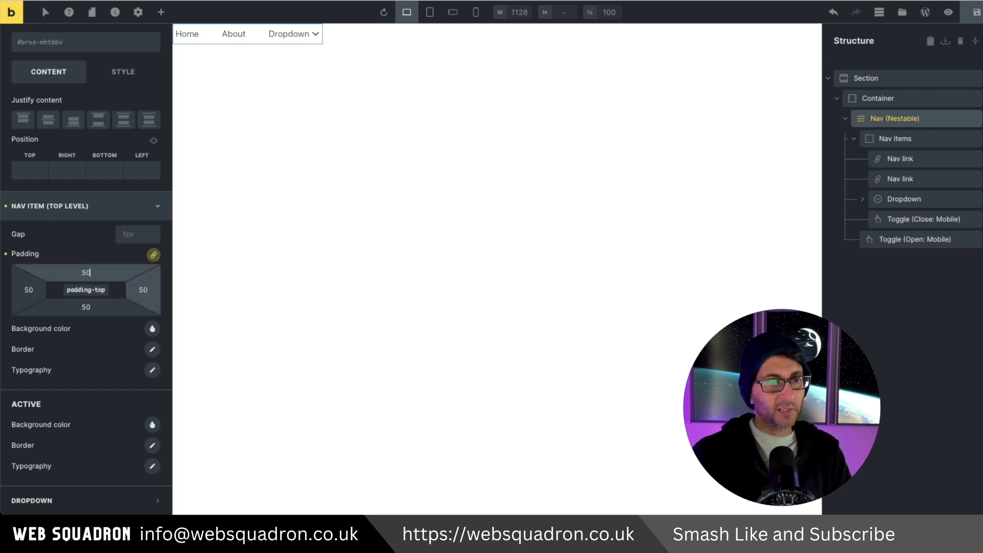
{"action": "key", "text": "BackSpace"}
{"action": "key", "text": "BackSpace"}
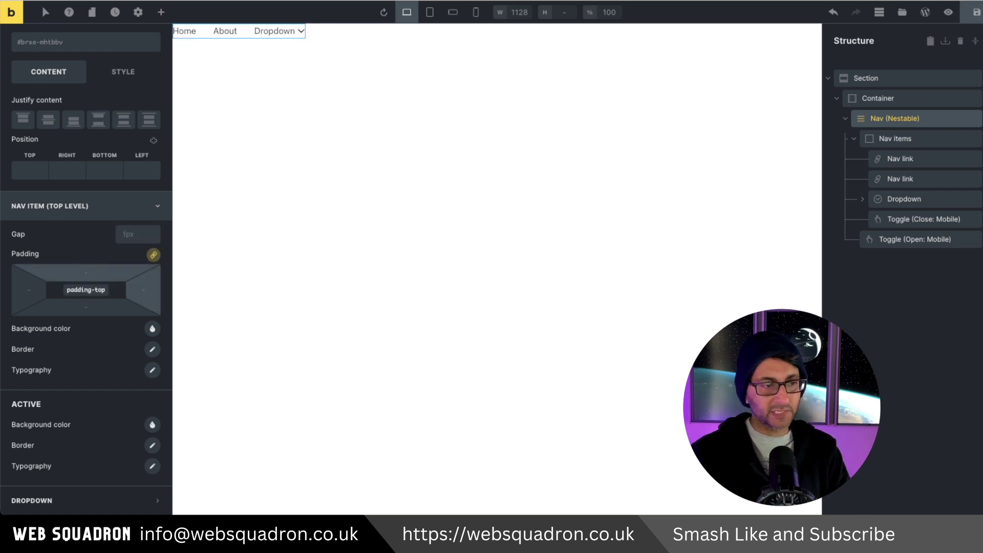
{"action": "left_click", "coordinate": [153, 255]}
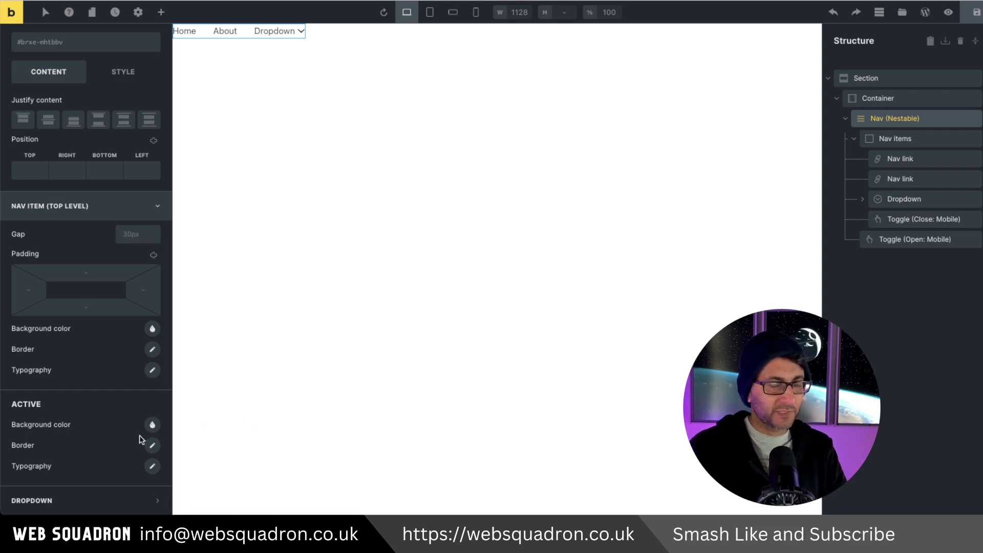
Apply the .texttypo class to the Home and About nav links.
{"action": "key", "text": "Escape"}
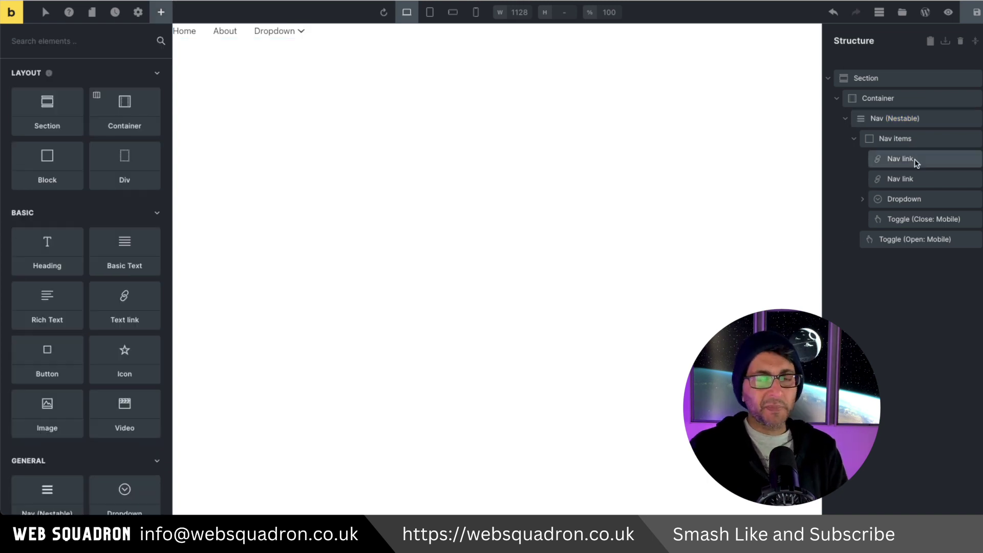
{"action": "left_click", "coordinate": [917, 163]}
{"action": "left_click", "coordinate": [71, 66]}
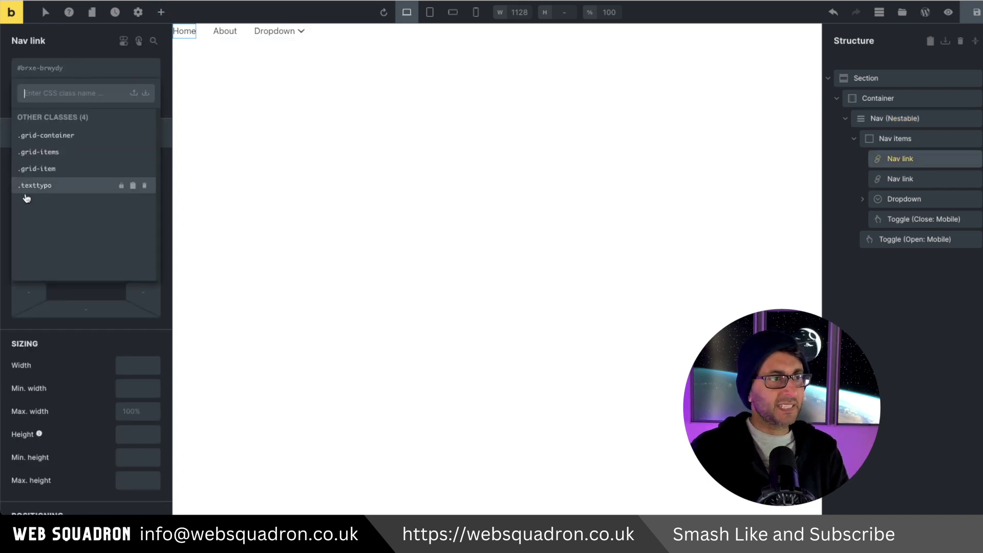
{"action": "left_click", "coordinate": [38, 187]}
{"action": "left_click", "coordinate": [891, 180]}
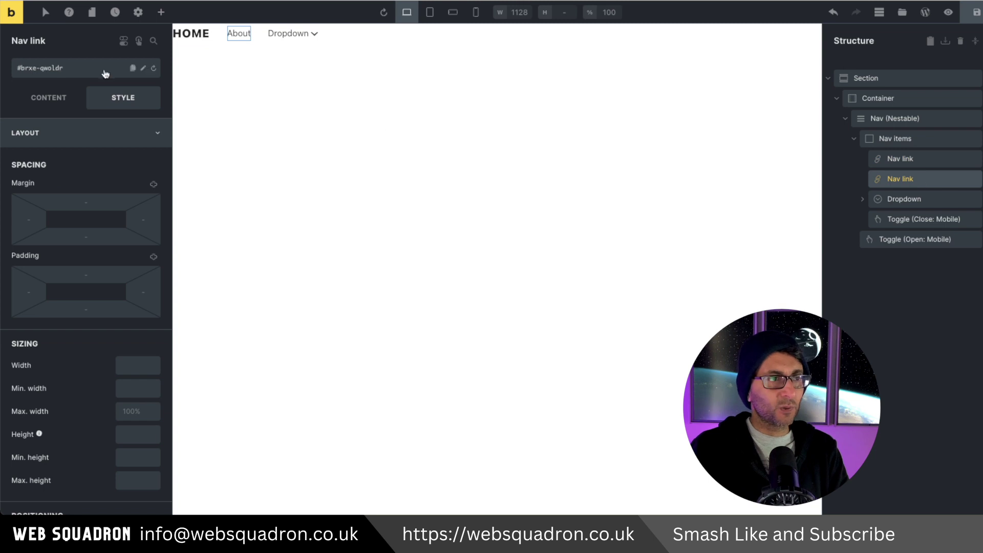
{"action": "left_click", "coordinate": [59, 72]}
{"action": "left_click", "coordinate": [48, 175]}
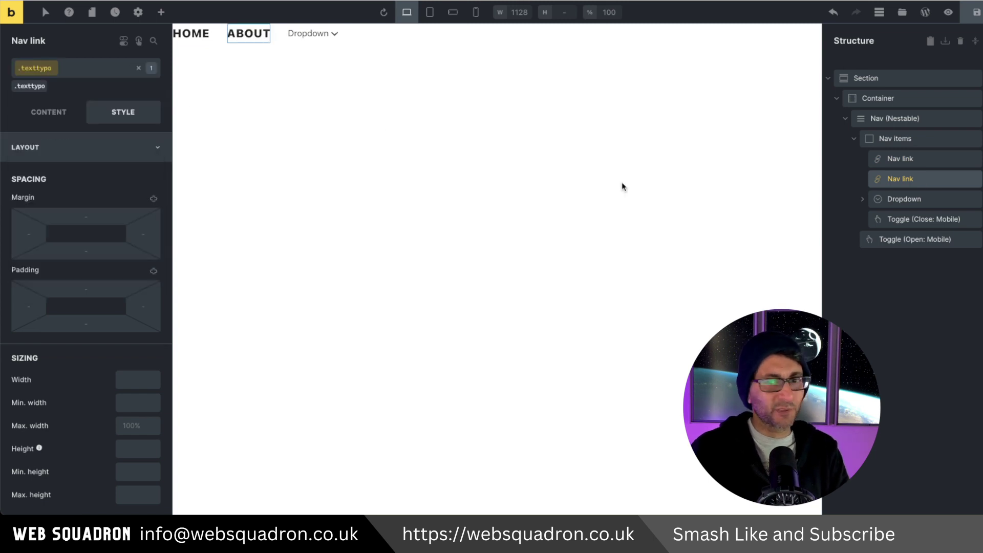
Select the Dropdown item and expand it to reveal its links for styling.
{"action": "left_click", "coordinate": [904, 199]}
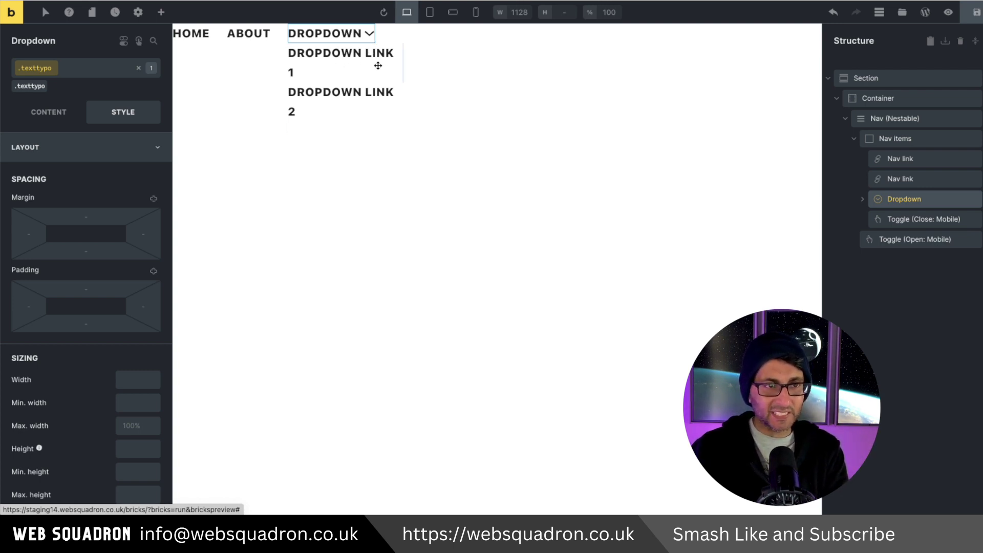
{"action": "left_click", "coordinate": [372, 34]}
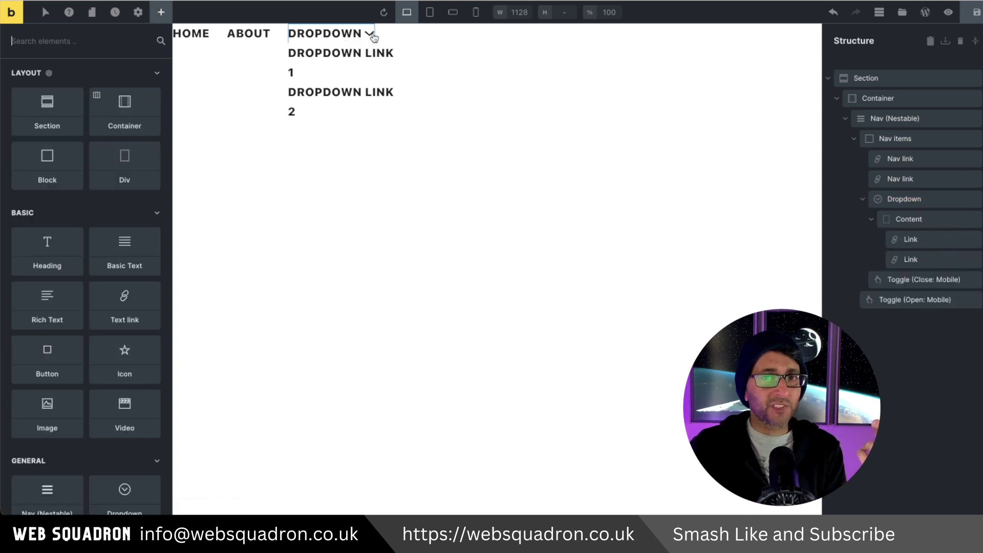
{"action": "left_click", "coordinate": [909, 199]}
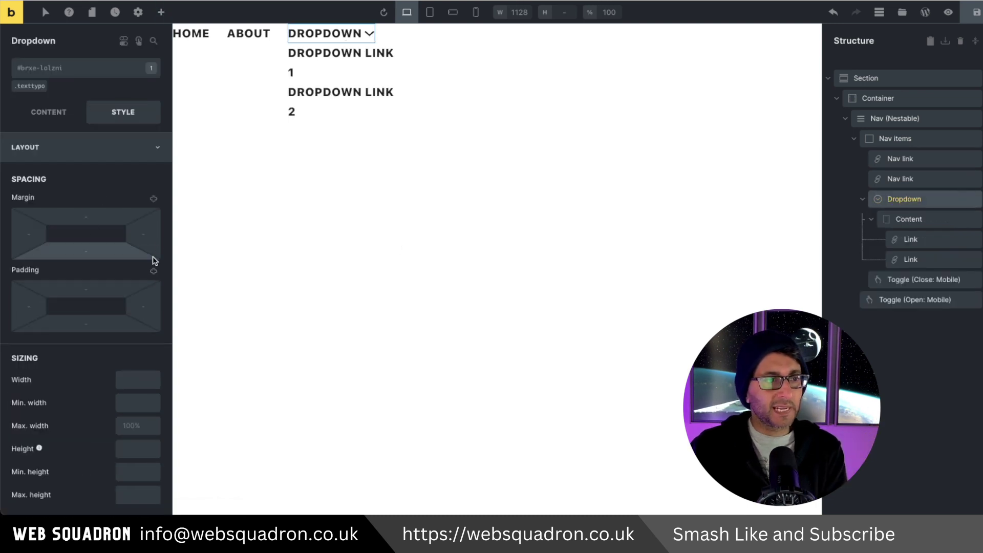
Try a 300 width on the Dropdown item, then undo it and restore the About link.
{"action": "left_click", "coordinate": [126, 381]}
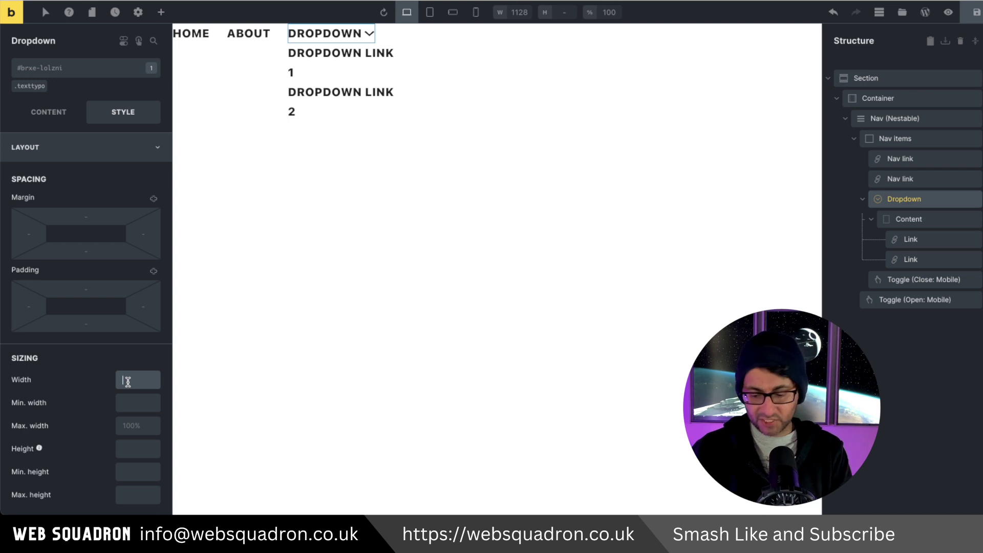
{"action": "type", "text": "300"}
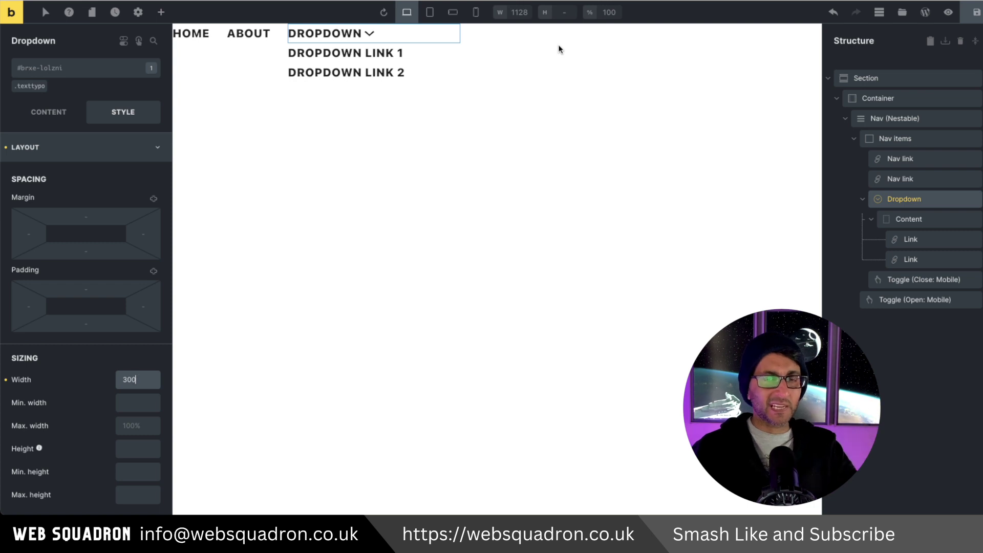
{"action": "key", "text": "ctrl+z"}
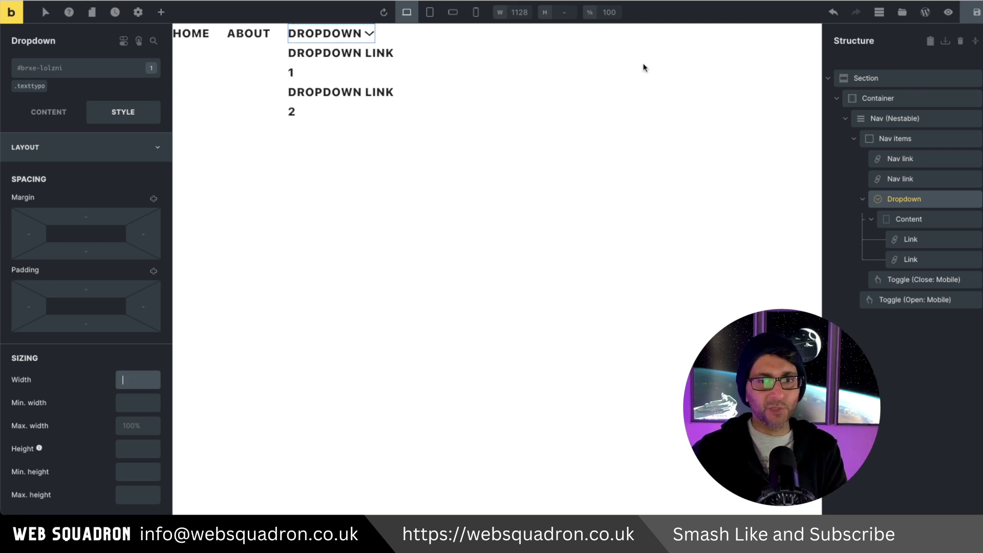
{"action": "key", "text": "ctrl+z"}
{"action": "left_click", "coordinate": [129, 380]}
{"action": "type", "text": "300"}
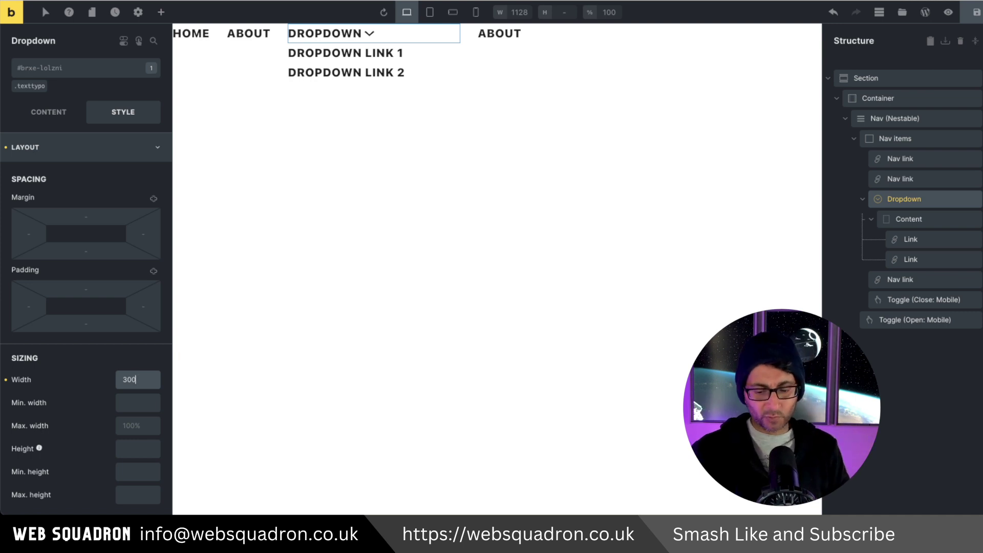
{"action": "key", "text": "ctrl+z"}
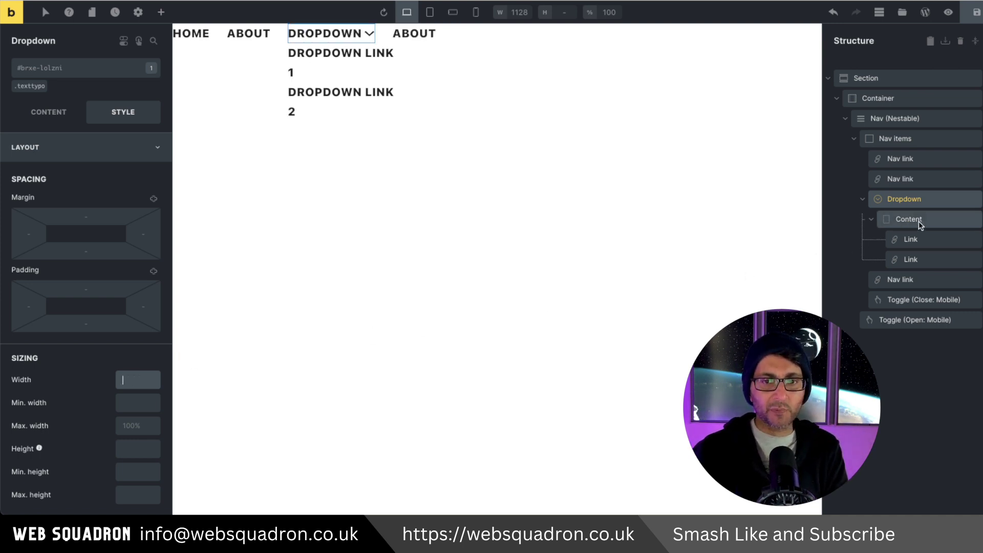
Give the dropdown's Content container a 300 minimum width, after trying width and padding instead.
{"action": "left_click", "coordinate": [890, 216]}
{"action": "left_click", "coordinate": [136, 386]}
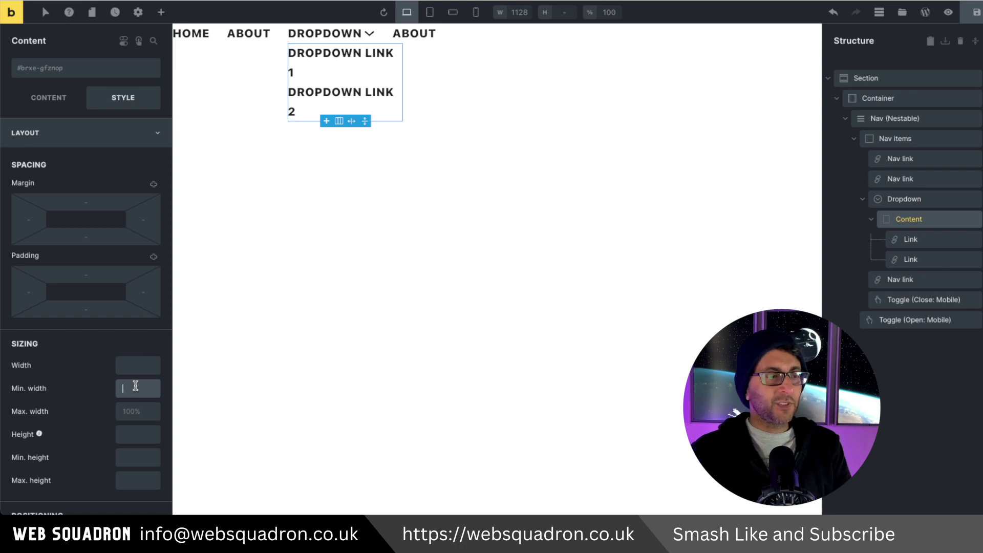
{"action": "type", "text": "300"}
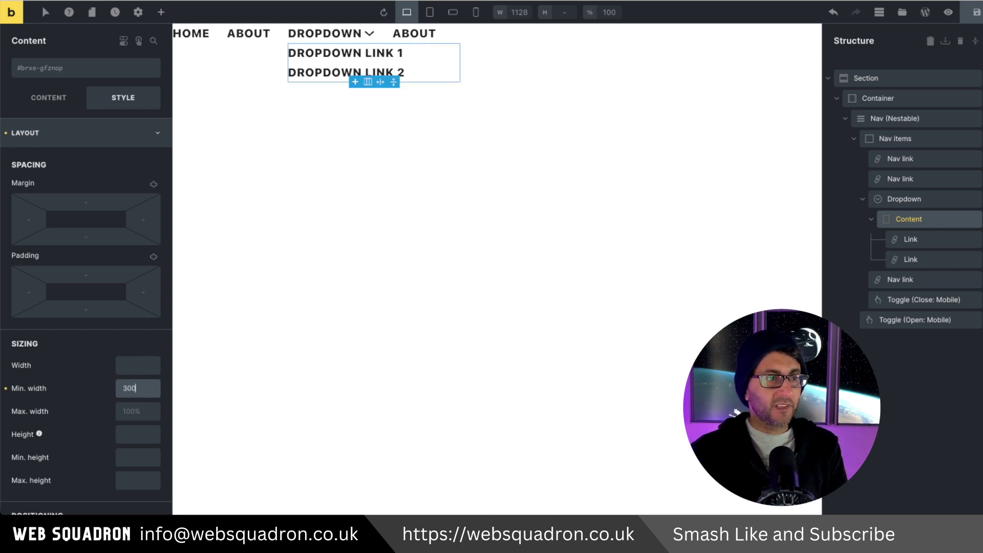
{"action": "key", "text": "BackSpace"}
{"action": "key", "text": "BackSpace"}
{"action": "key", "text": "BackSpace"}
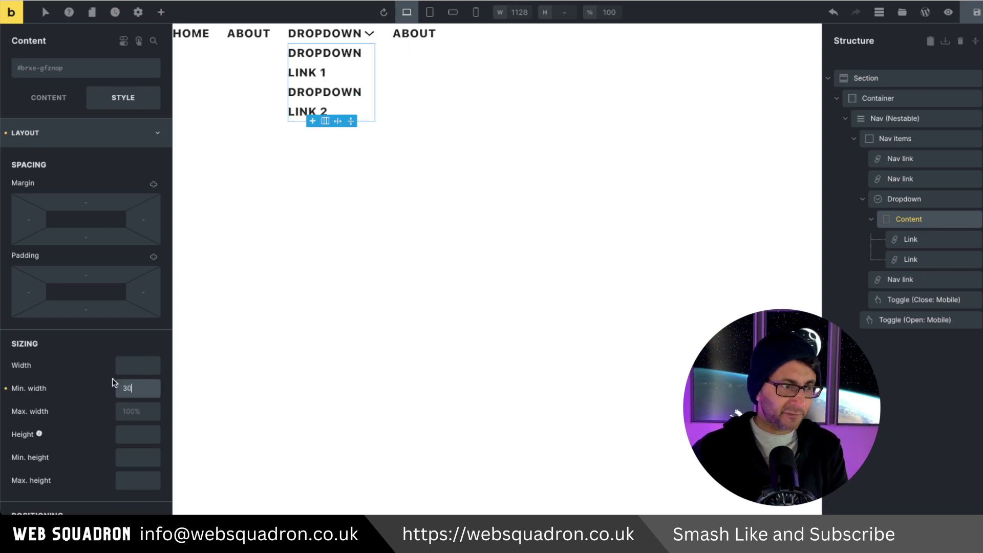
{"action": "left_click", "coordinate": [135, 361]}
{"action": "type", "text": "3"}
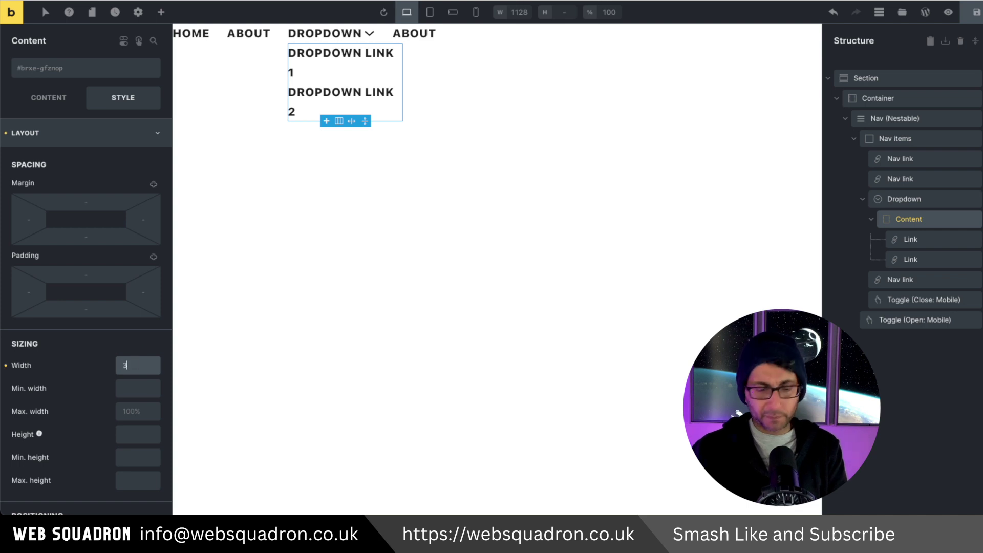
{"action": "type", "text": "00"}
{"action": "key", "text": "BackSpace"}
{"action": "key", "text": "BackSpace"}
{"action": "key", "text": "BackSpace"}
{"action": "left_click", "coordinate": [143, 292]}
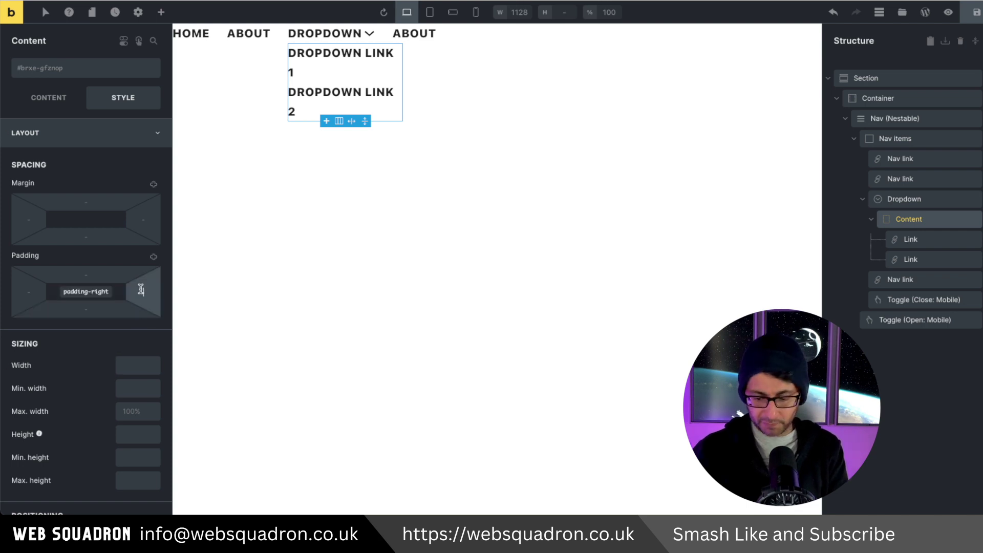
{"action": "type", "text": "300"}
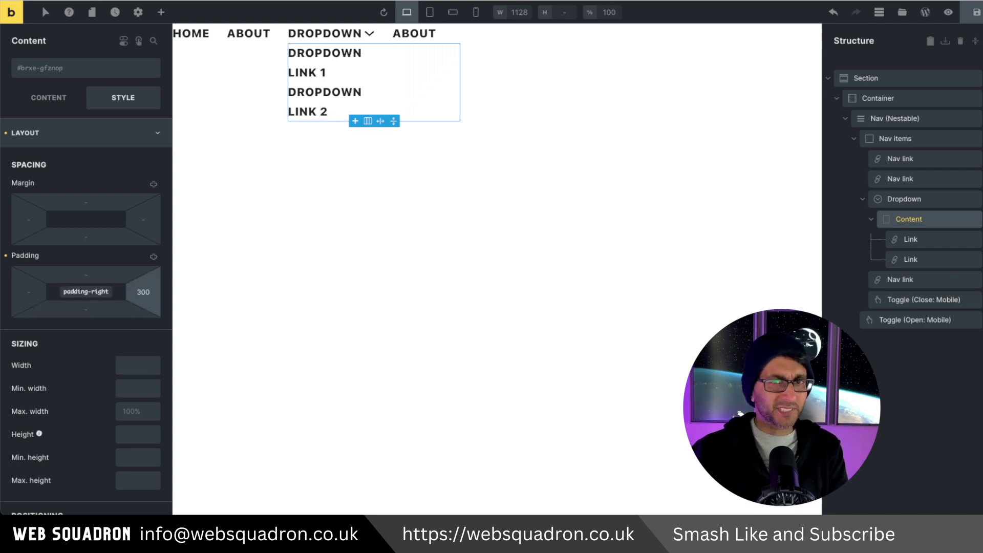
{"action": "key", "text": "BackSpace"}
{"action": "key", "text": "BackSpace"}
{"action": "key", "text": "BackSpace"}
{"action": "left_click", "coordinate": [125, 388]}
{"action": "type", "text": "3"}
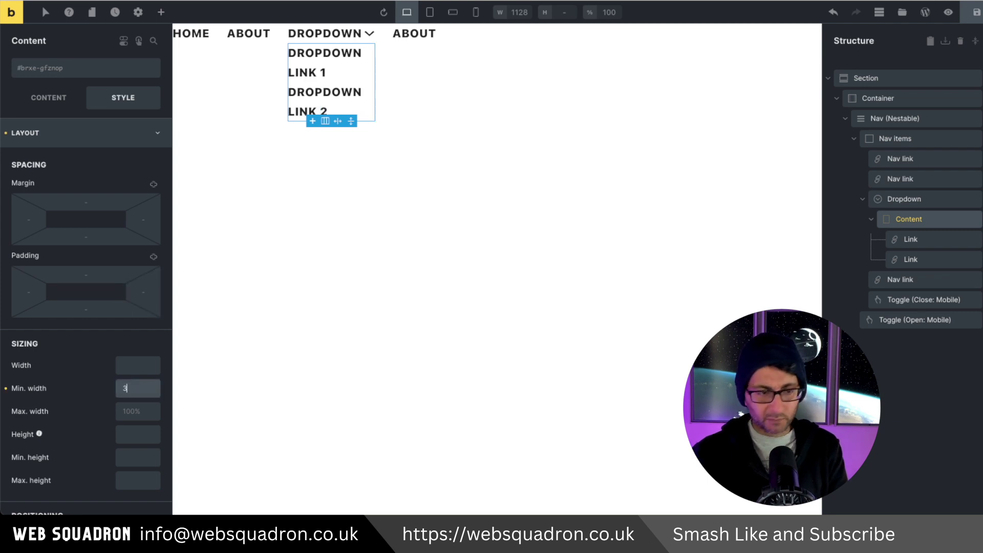
{"action": "type", "text": "00"}
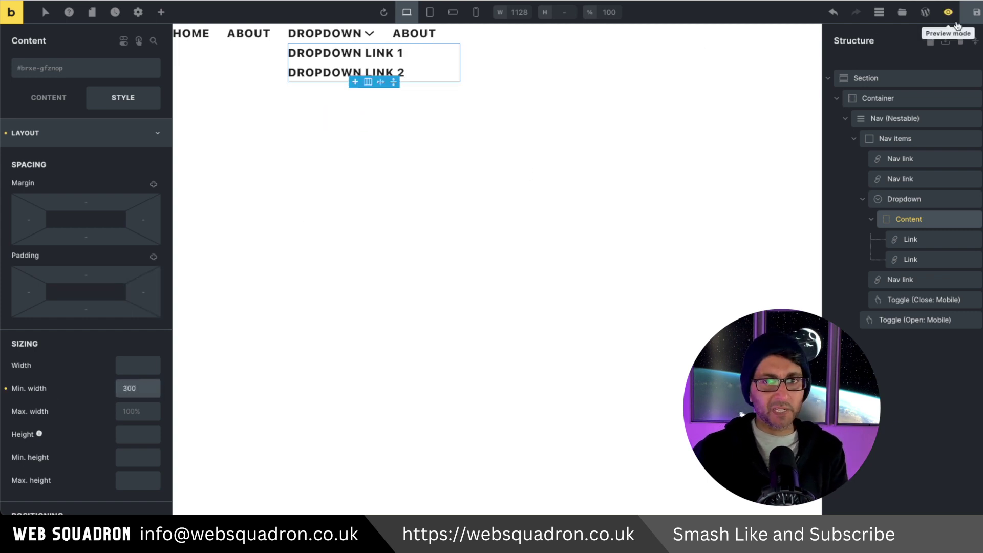
{"action": "left_click", "coordinate": [975, 17]}
{"action": "left_click", "coordinate": [948, 12]}
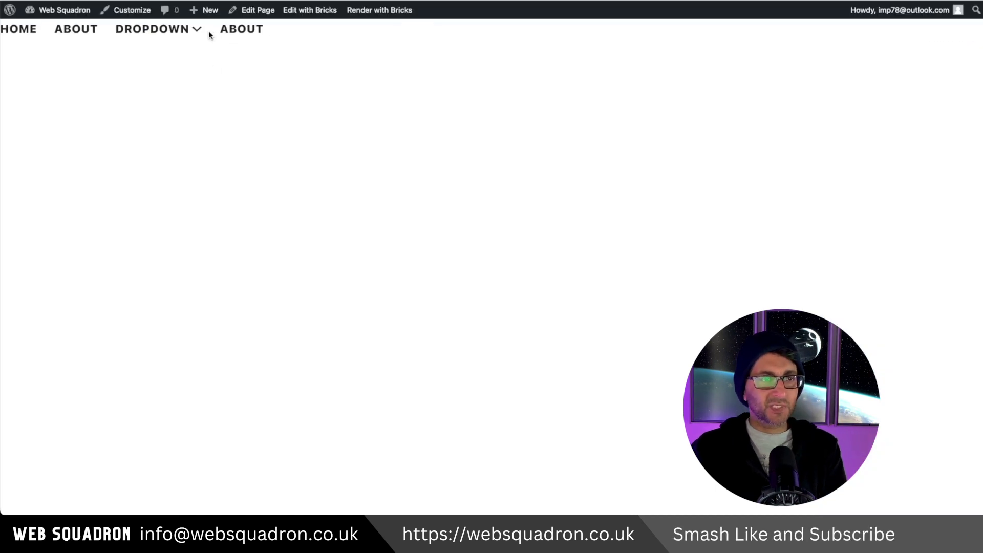
{"action": "mouse_move", "coordinate": [195, 32]}
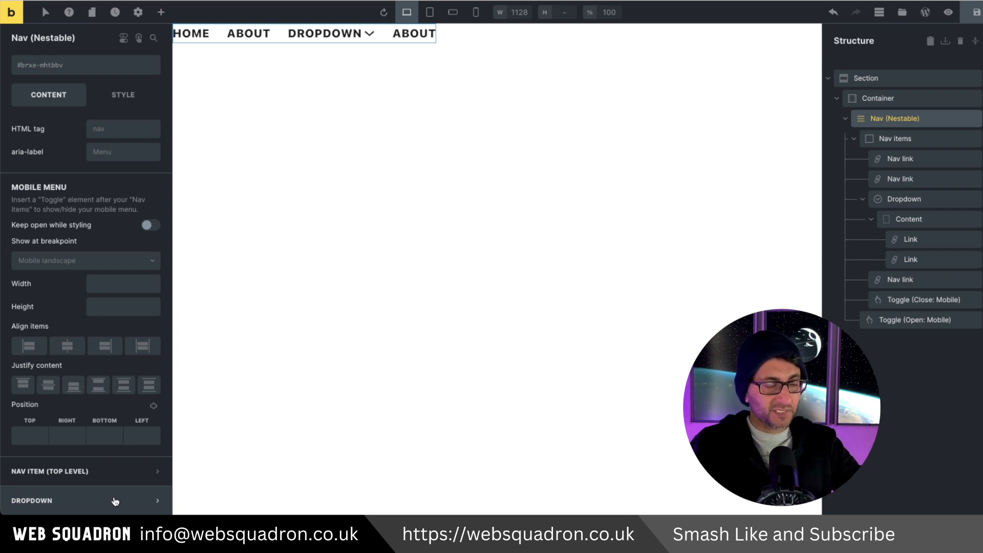
{"action": "left_click", "coordinate": [115, 502]}
{"action": "scroll", "coordinate": [79, 404], "scroll_direction": "down", "scroll_amount": 4}
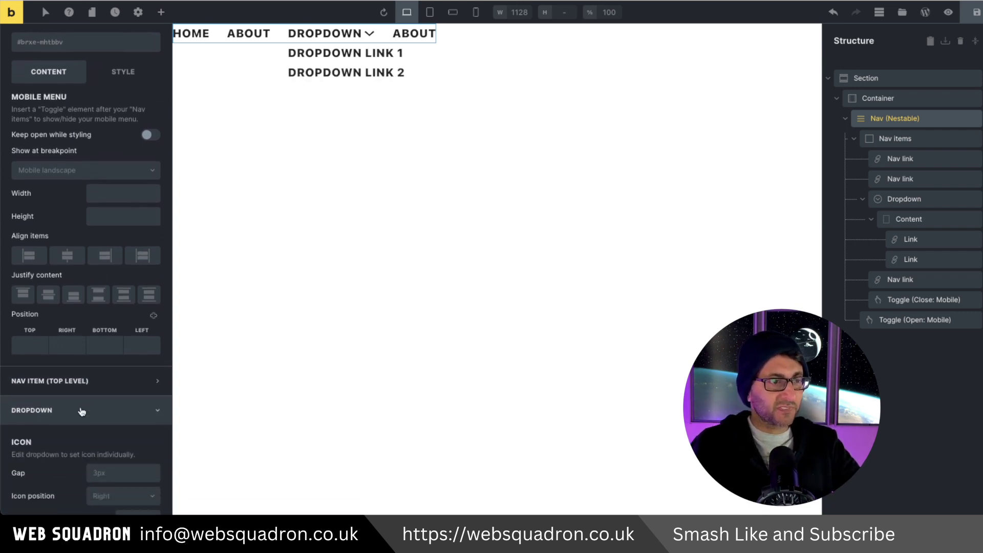
{"action": "scroll", "coordinate": [102, 430], "scroll_direction": "down", "scroll_amount": 3}
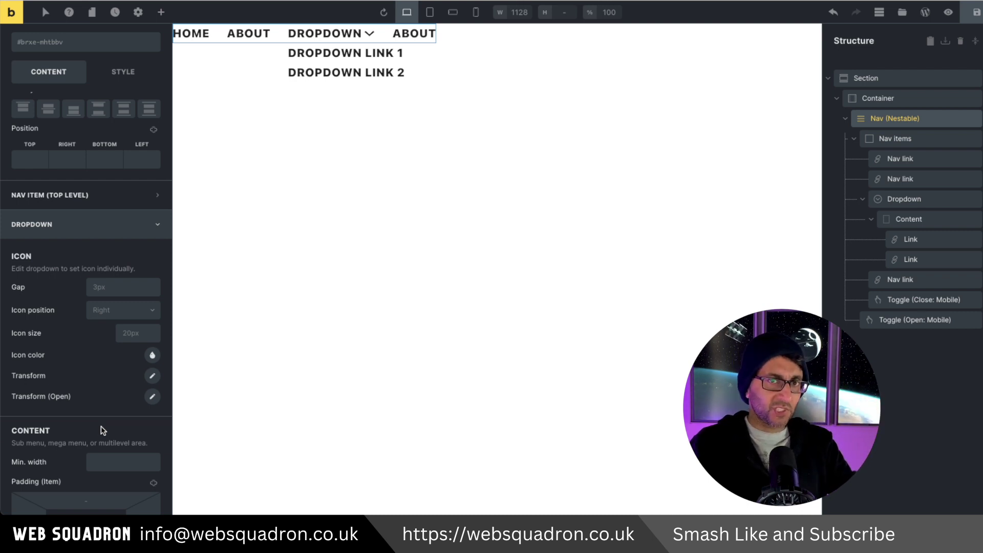
{"action": "left_click", "coordinate": [923, 206]}
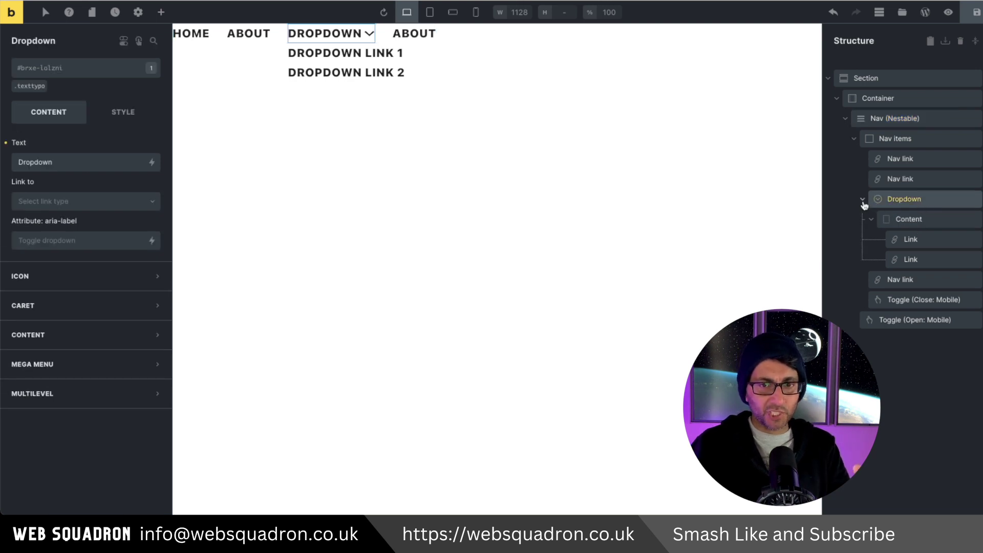
Duplicate the Dropdown item and give the copy a yellow #ffeb3b background.
{"action": "left_click", "coordinate": [863, 199]}
{"action": "right_click", "coordinate": [921, 210]}
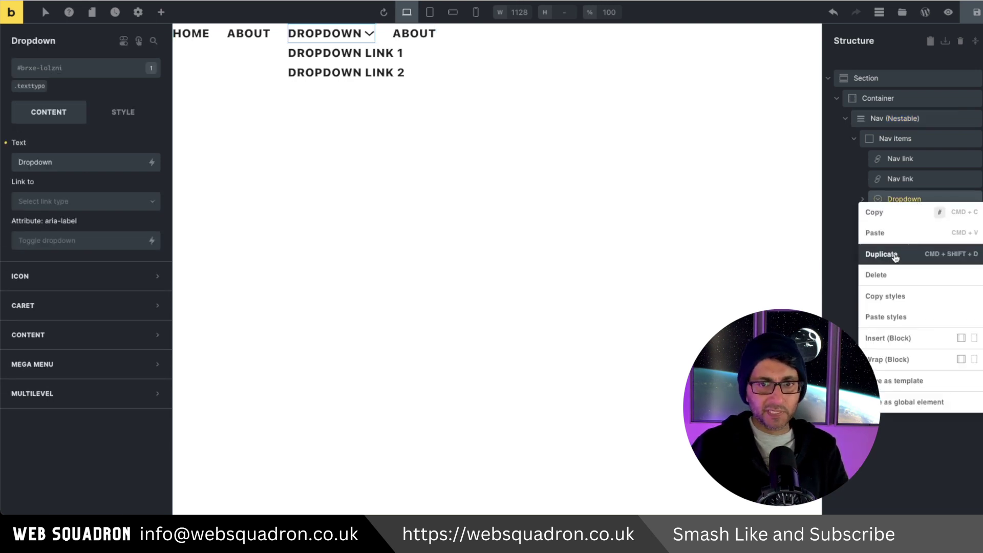
{"action": "left_click", "coordinate": [898, 254]}
{"action": "left_click", "coordinate": [914, 218]}
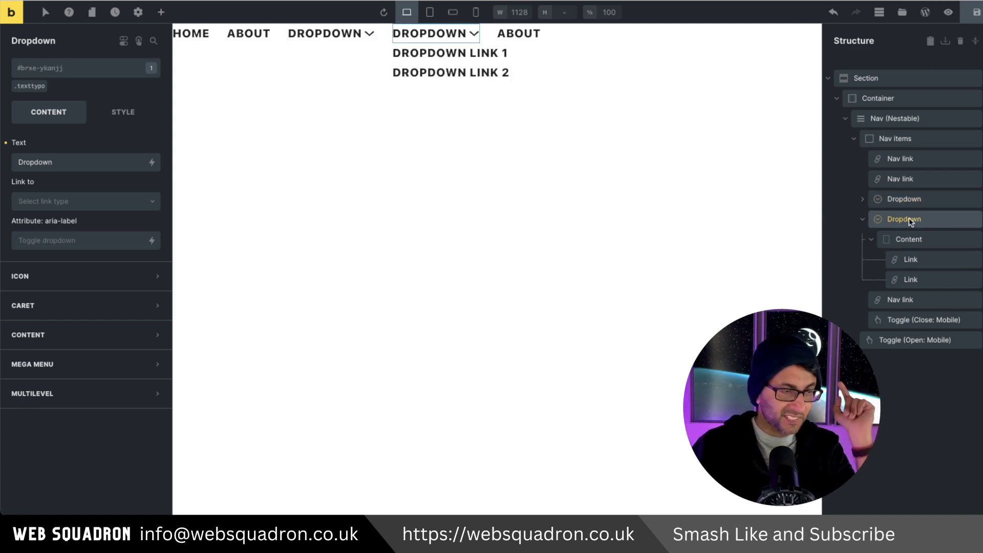
{"action": "left_click", "coordinate": [129, 262]}
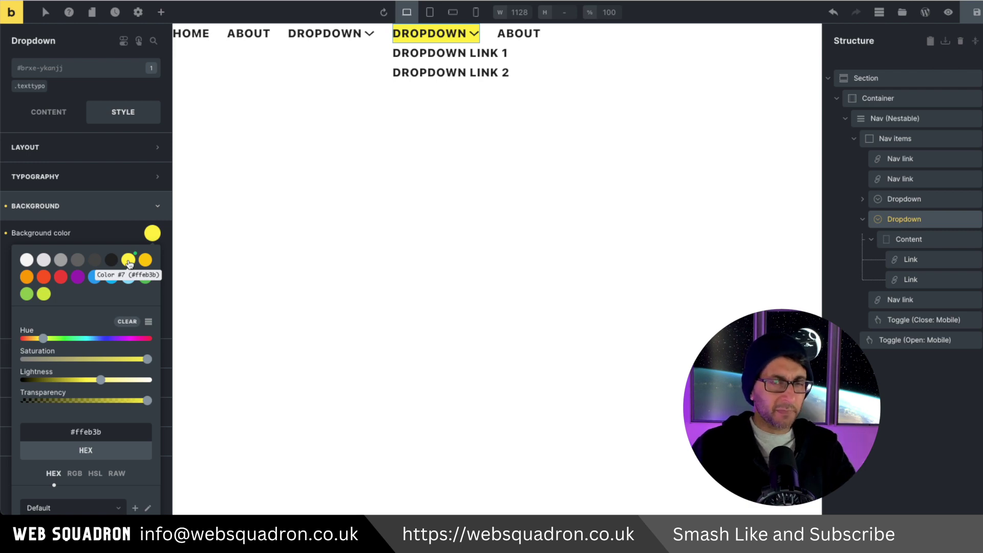
Set the Nav (Nestable) dropdown background color to lime green #cddc39.
{"action": "left_click", "coordinate": [907, 121]}
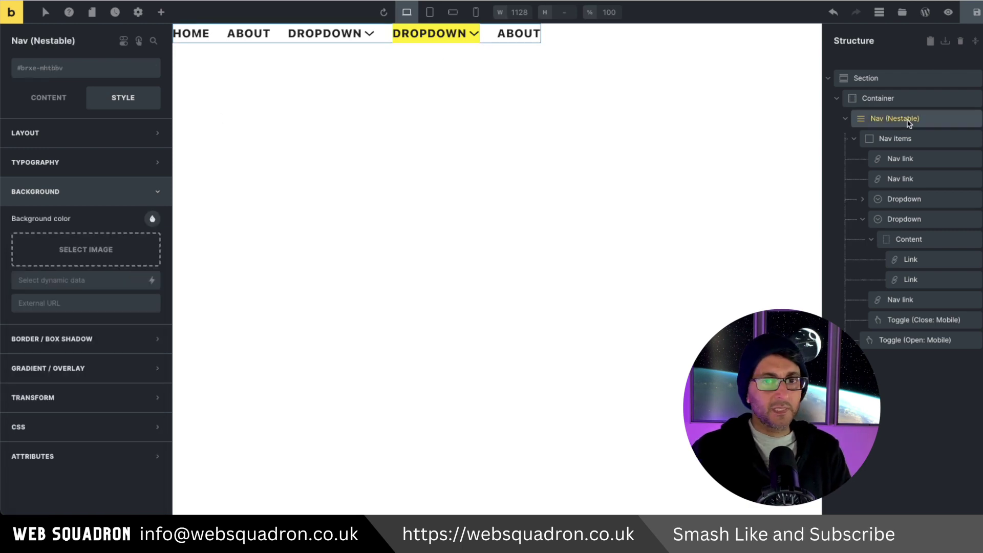
{"action": "left_click", "coordinate": [31, 104]}
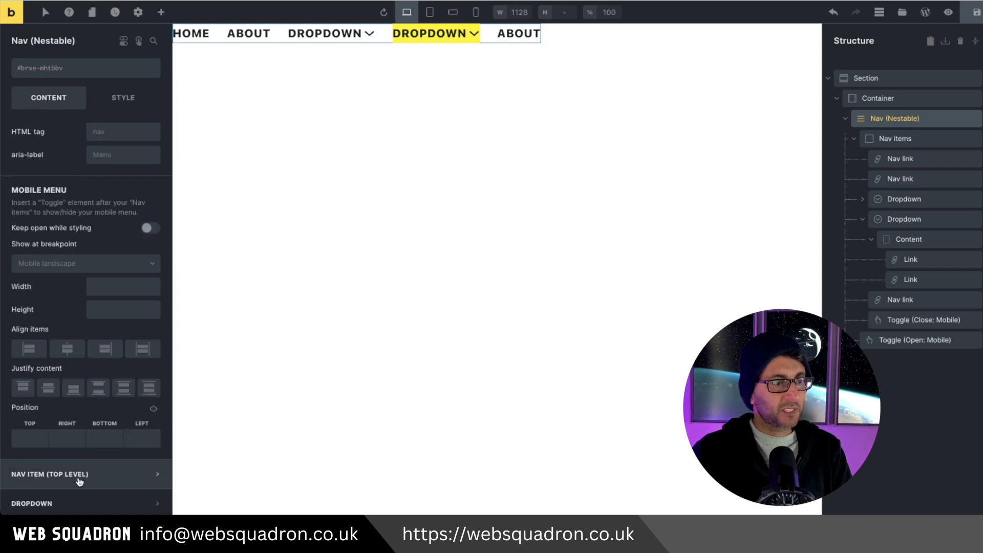
{"action": "left_click", "coordinate": [32, 504]}
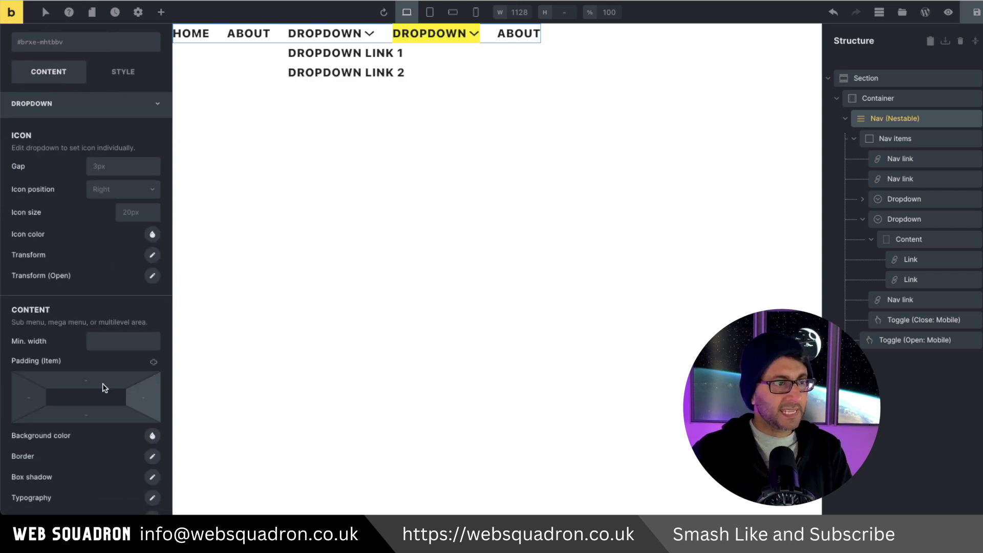
{"action": "scroll", "coordinate": [84, 399], "scroll_direction": "down", "scroll_amount": 3}
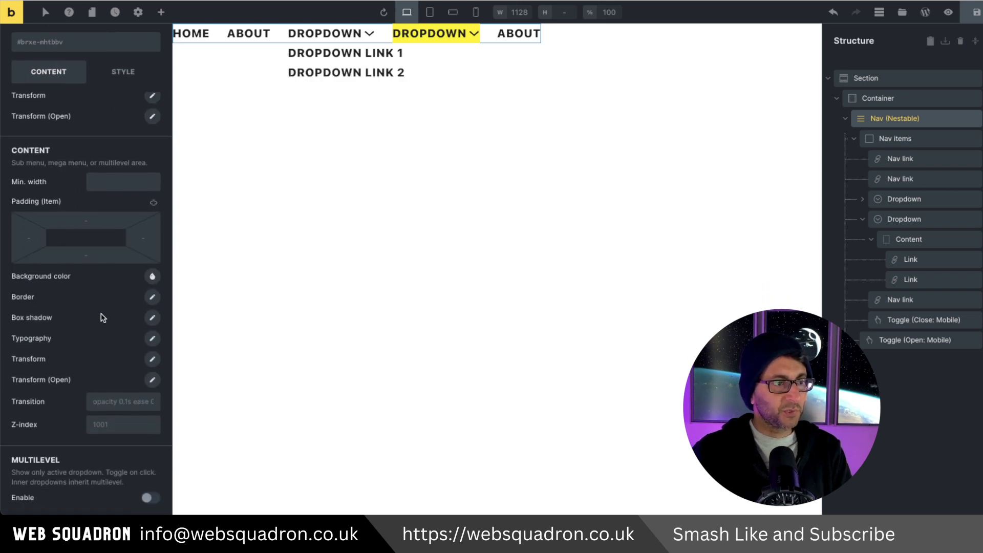
{"action": "scroll", "coordinate": [103, 317], "scroll_direction": "up", "scroll_amount": 1}
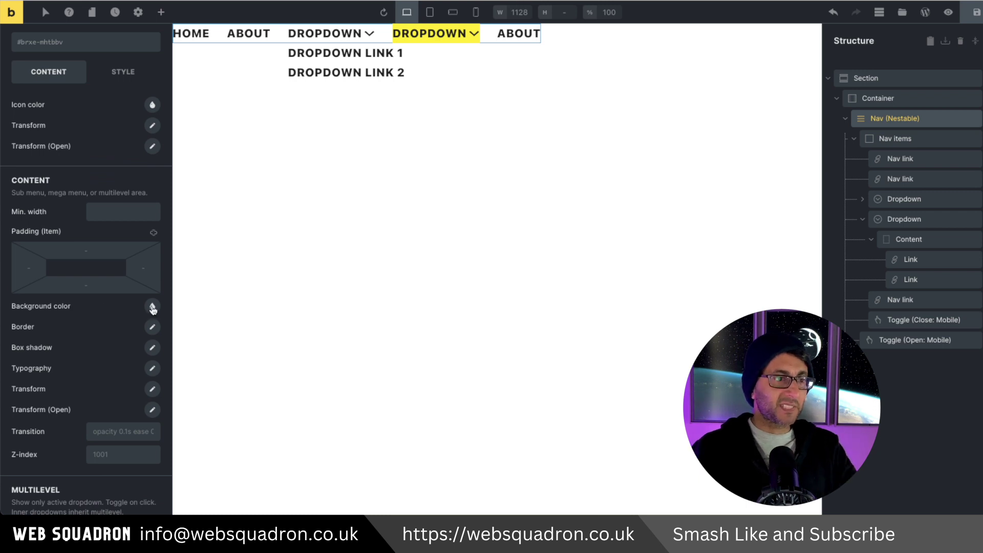
{"action": "left_click", "coordinate": [152, 307]}
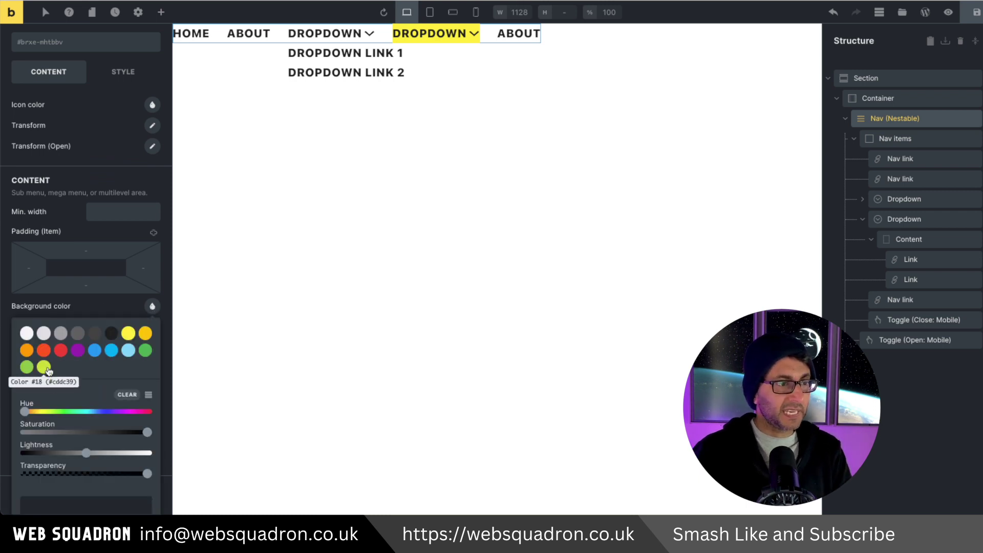
{"action": "left_click", "coordinate": [44, 367]}
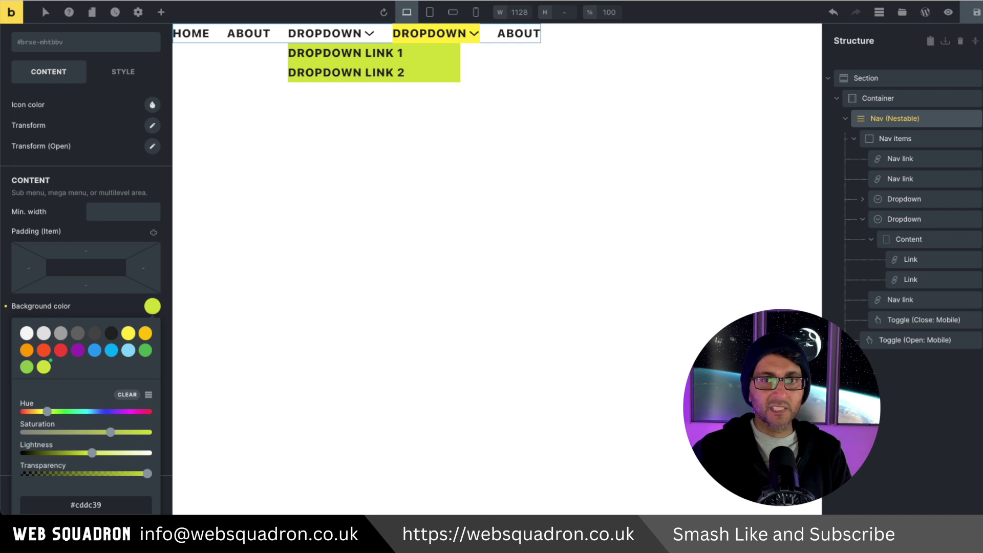
{"action": "left_click", "coordinate": [949, 12]}
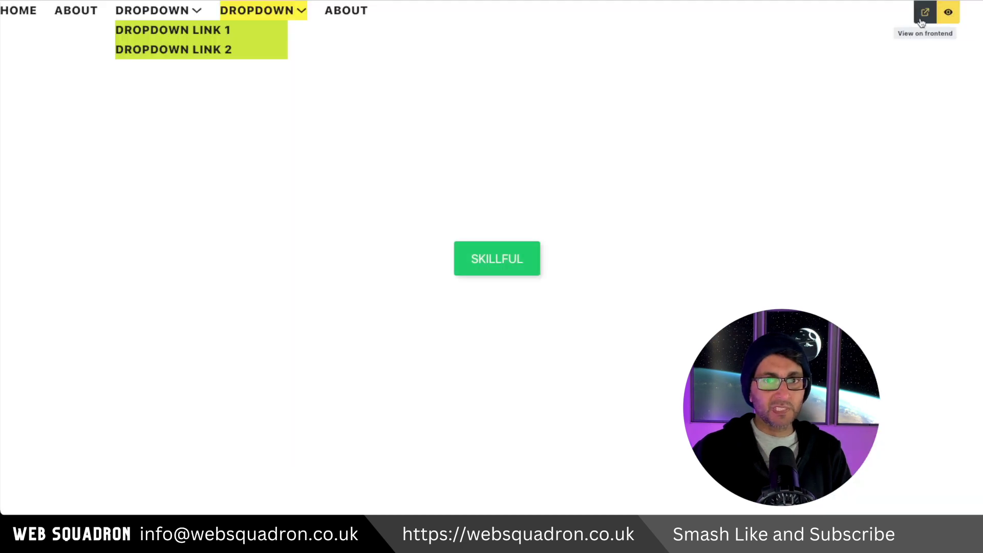
{"action": "left_click", "coordinate": [925, 13]}
{"action": "mouse_move", "coordinate": [194, 28]}
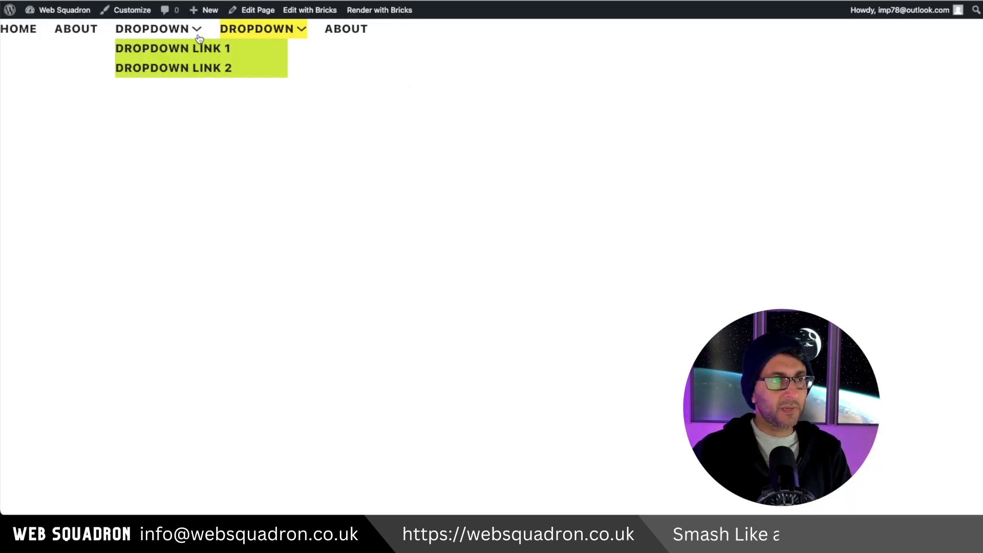
{"action": "mouse_move", "coordinate": [272, 32]}
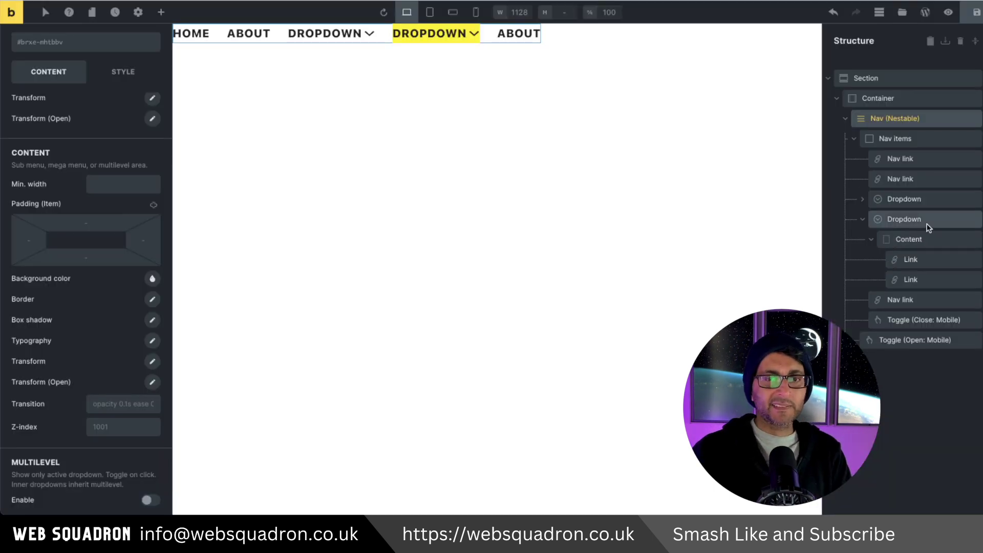
{"action": "right_click", "coordinate": [866, 221]}
Delete the duplicate Dropdown and view the nav at mobile portrait with 'Keep open while styling' on.
{"action": "left_click", "coordinate": [911, 302]}
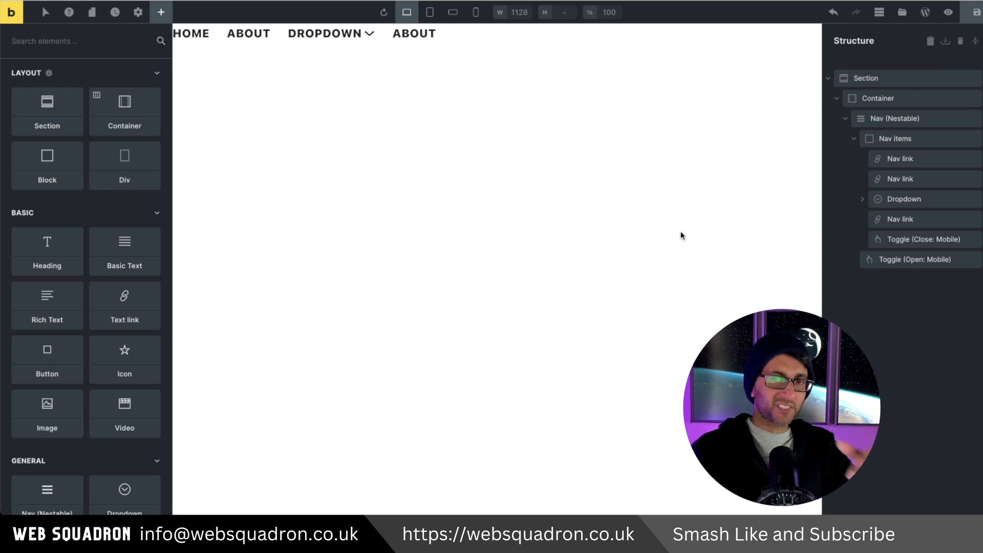
{"action": "left_click", "coordinate": [501, 263]}
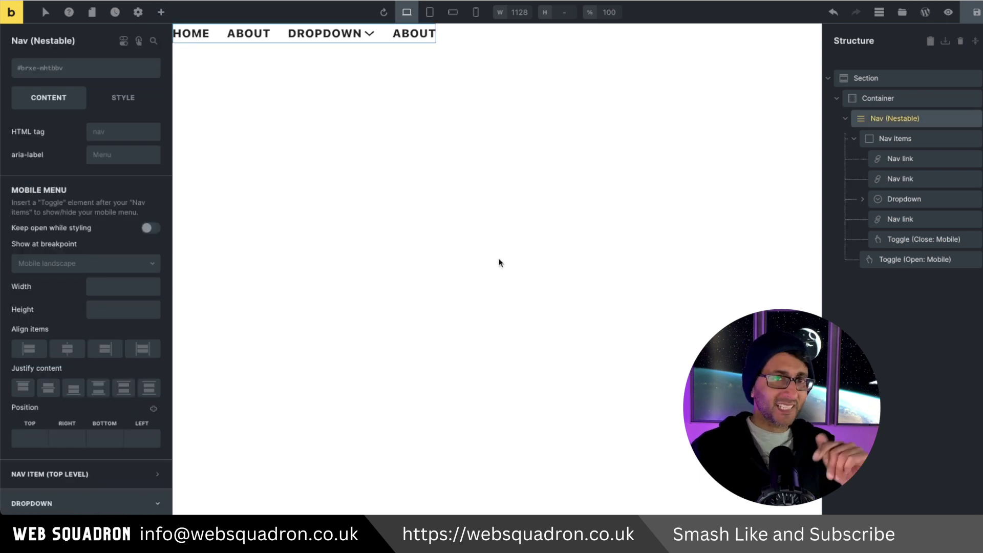
{"action": "left_click", "coordinate": [476, 14]}
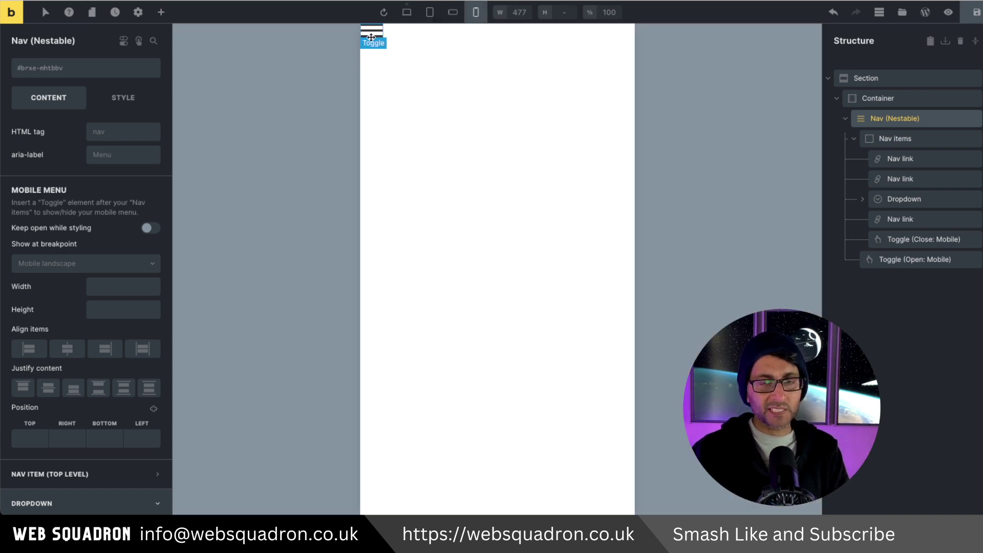
{"action": "left_click", "coordinate": [151, 228]}
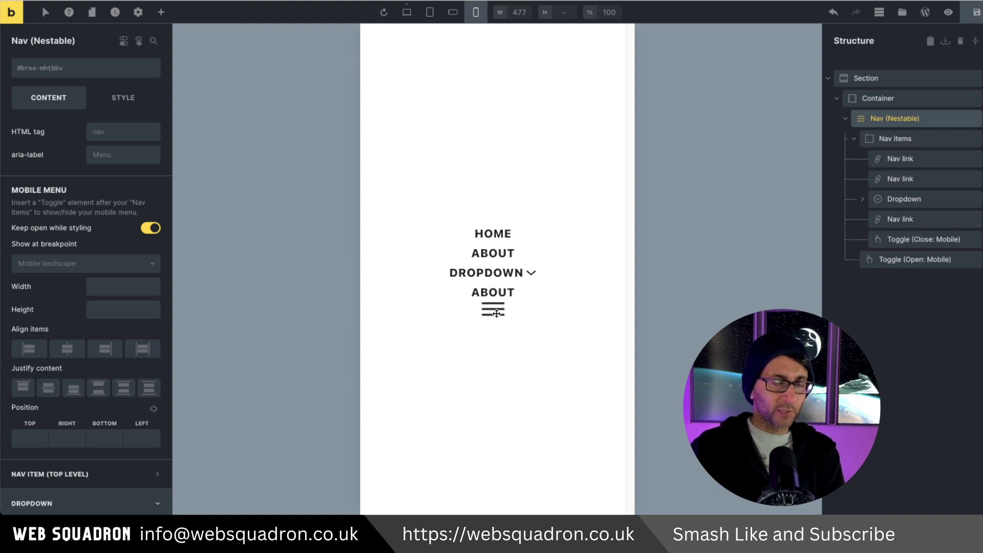
{"action": "left_click", "coordinate": [150, 228]}
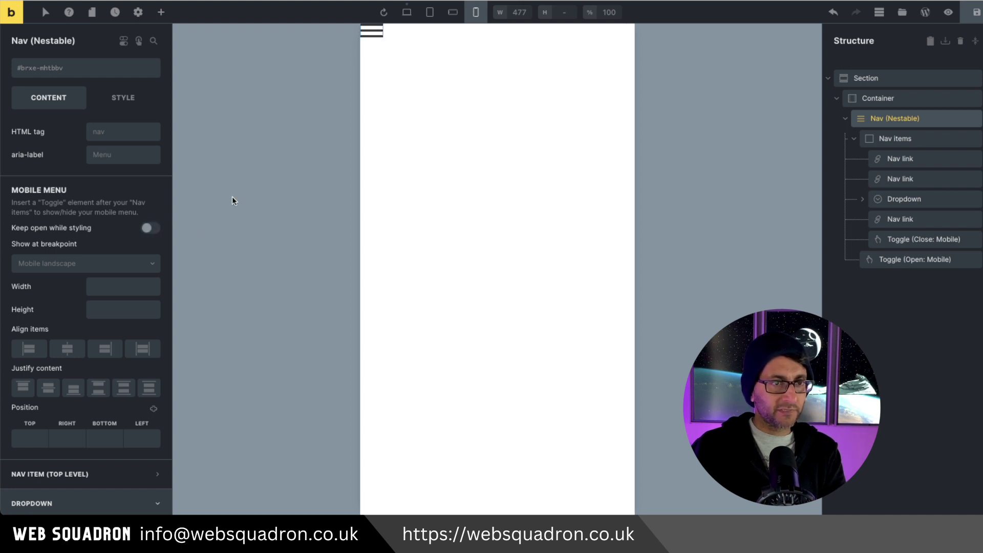
{"action": "left_click", "coordinate": [150, 228]}
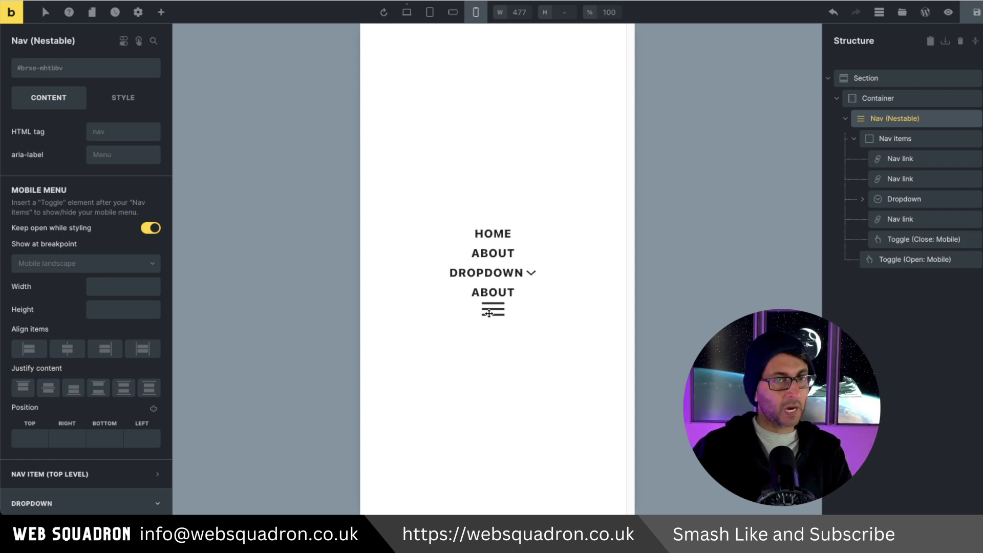
{"action": "key", "text": "ctrl+z"}
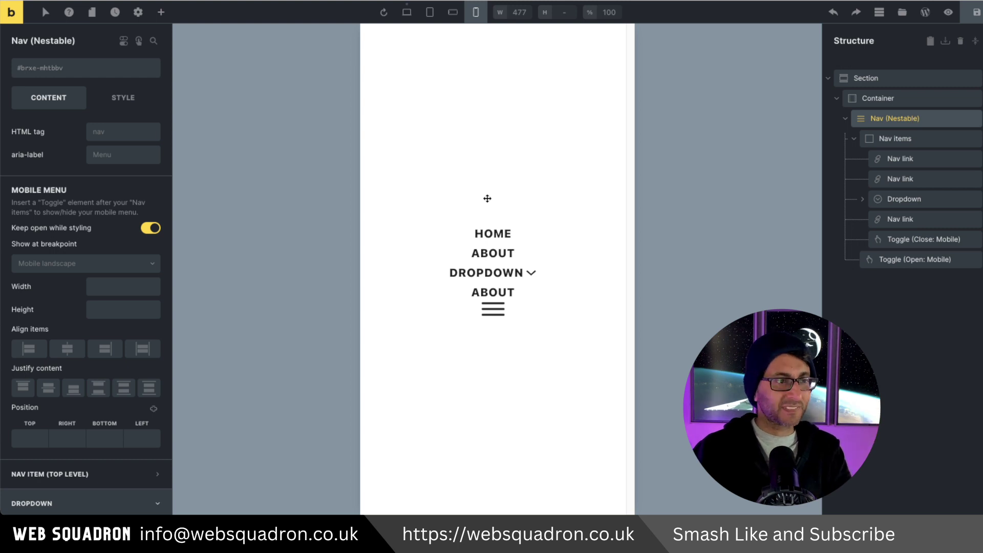
Set the nav's Justify content and Align items to Start and its Position Left to 50.
{"action": "left_click", "coordinate": [22, 387]}
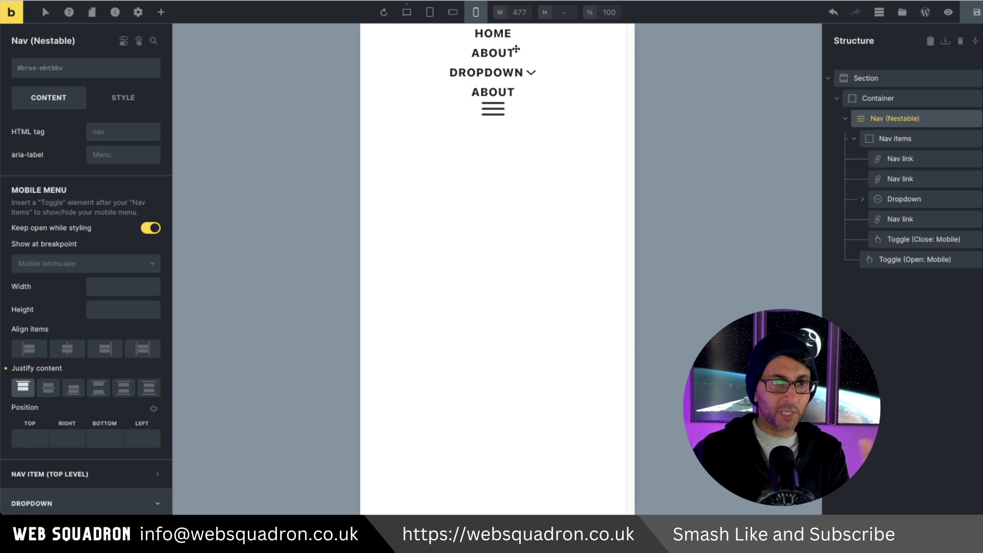
{"action": "left_click", "coordinate": [24, 350]}
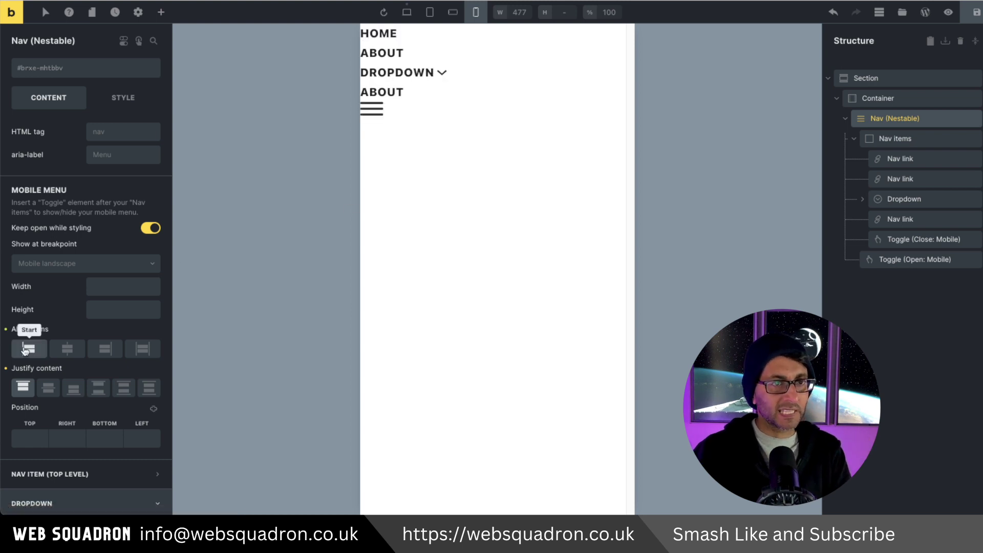
{"action": "left_click", "coordinate": [41, 438]}
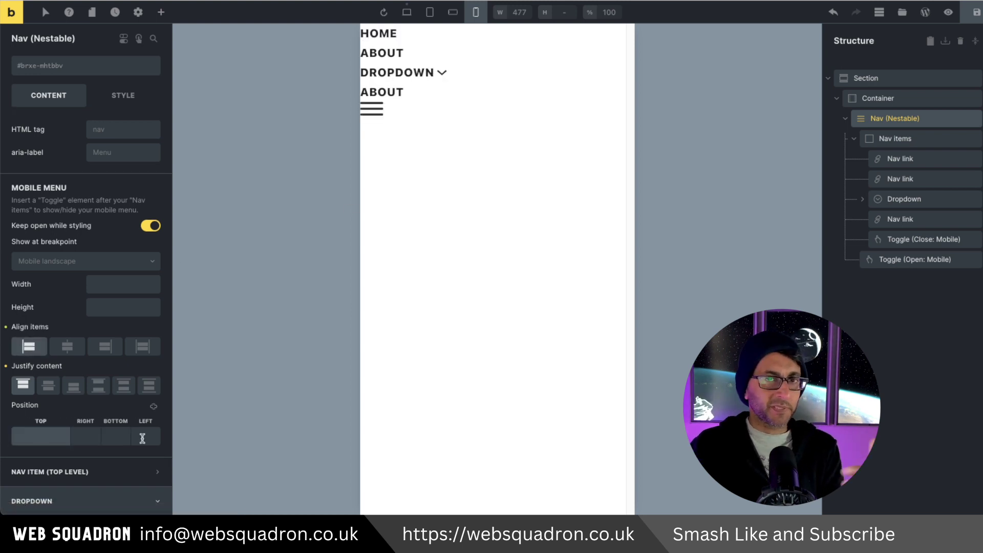
{"action": "left_click", "coordinate": [143, 437]}
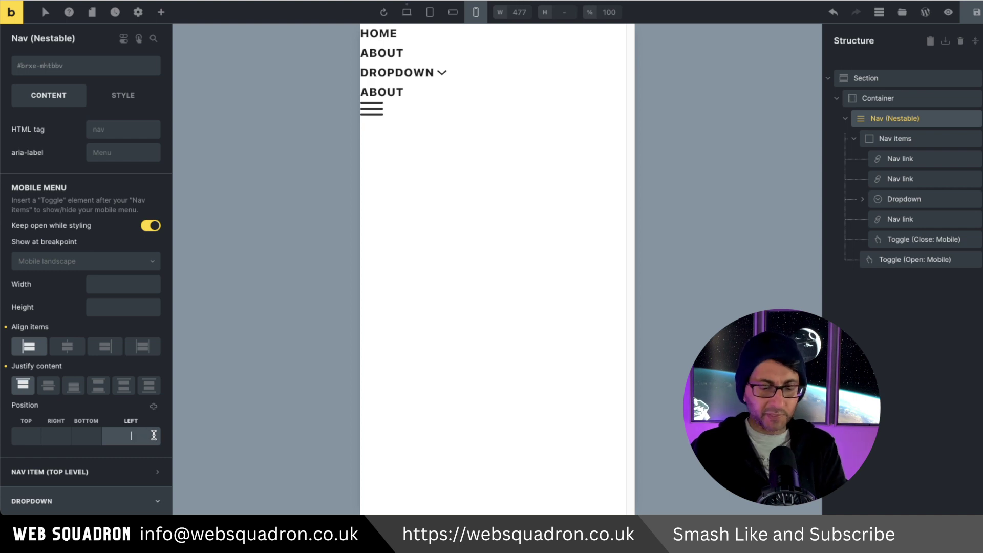
{"action": "type", "text": "50"}
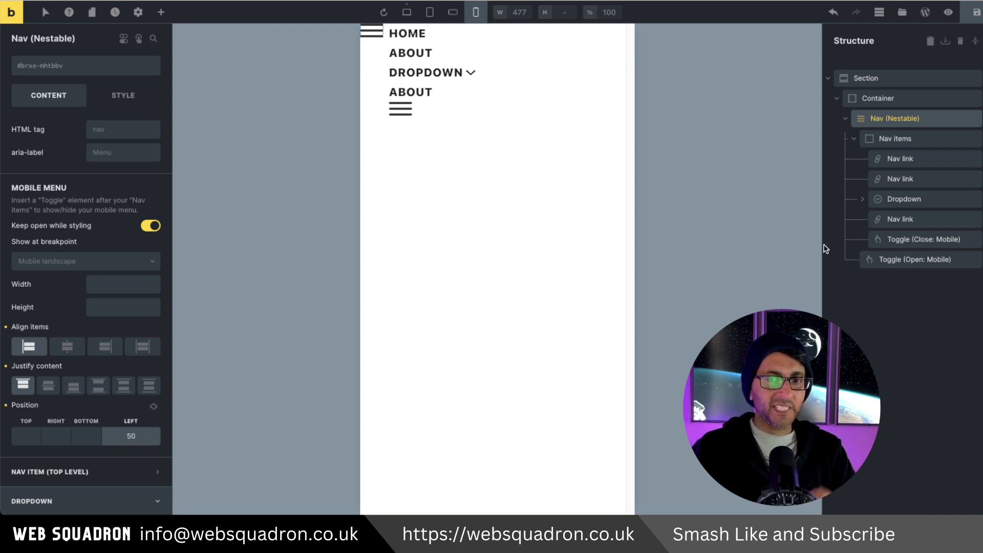
Clear the 50 left position from the Nav (Nestable) again.
{"action": "left_click", "coordinate": [925, 260]}
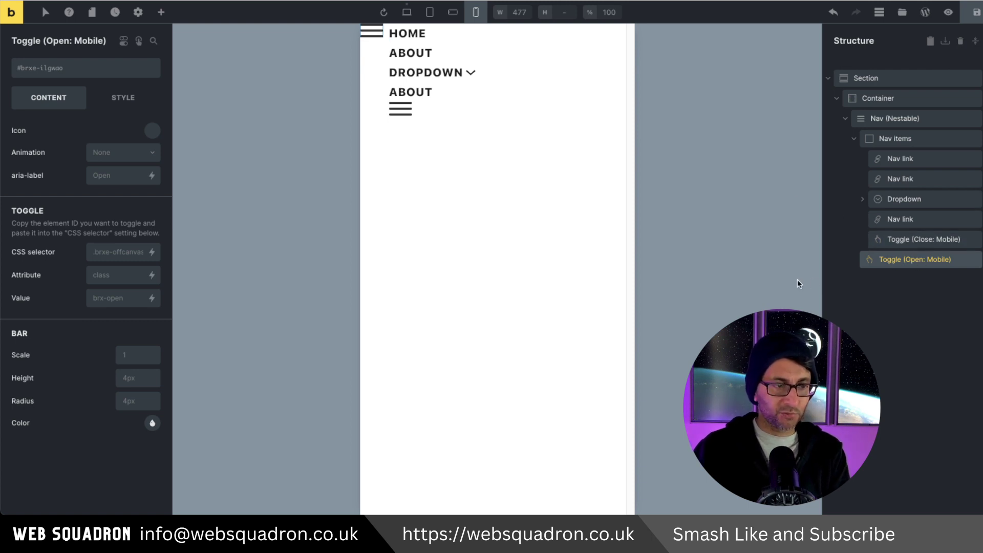
{"action": "left_click", "coordinate": [911, 141]}
{"action": "left_click", "coordinate": [910, 118]}
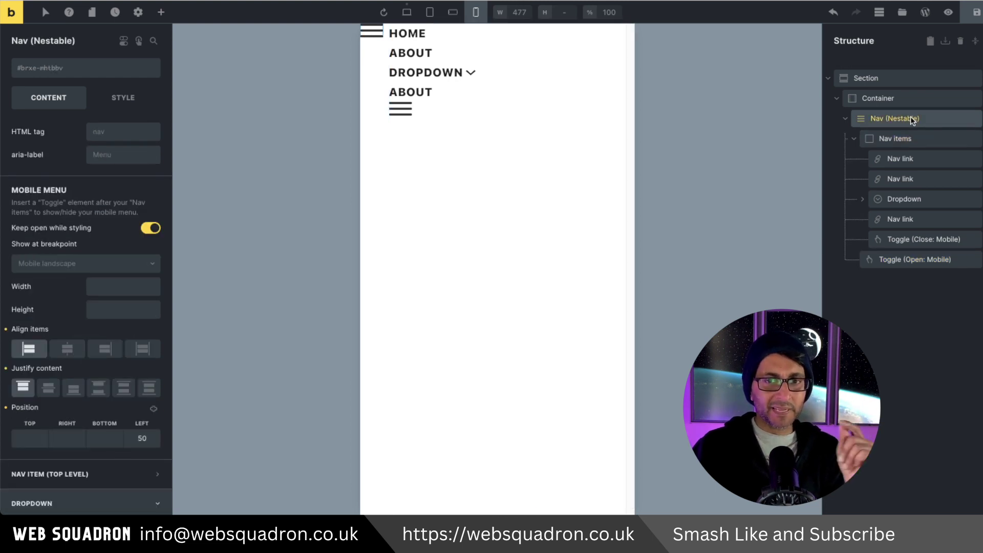
{"action": "left_click_drag", "start_coordinate": [146, 439], "coordinate": [121, 437]}
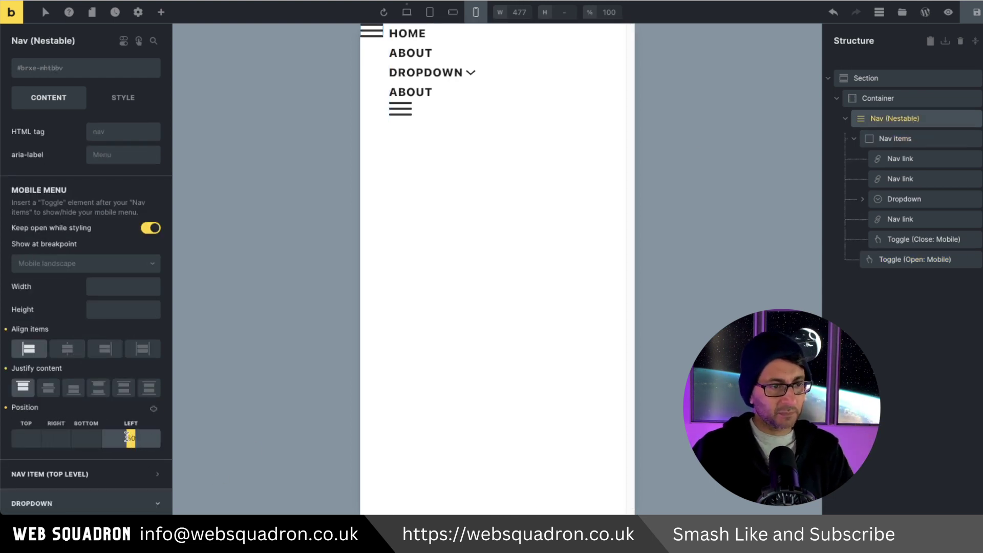
{"action": "key", "text": "BackSpace"}
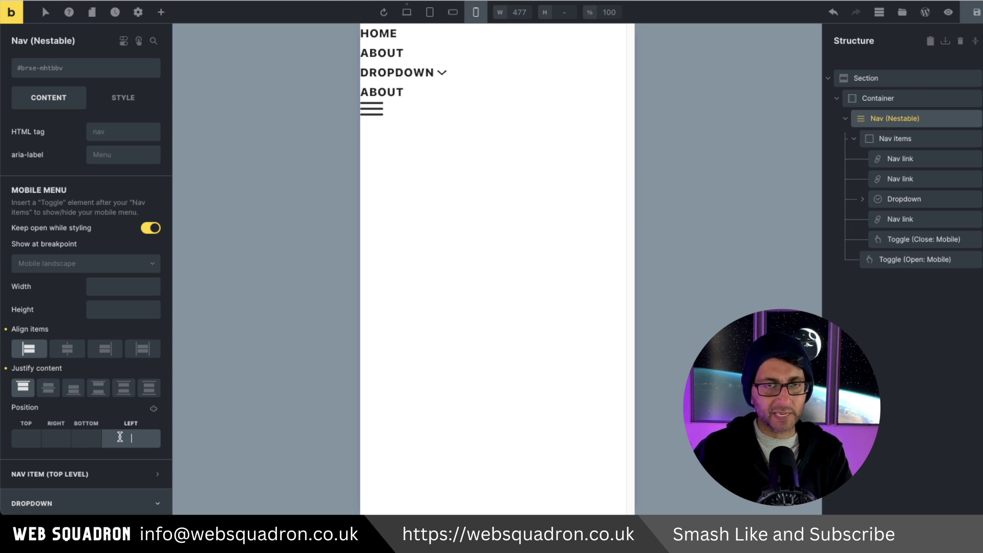
Give the Nav items container 50 left padding and 50 top padding.
{"action": "left_click", "coordinate": [916, 145]}
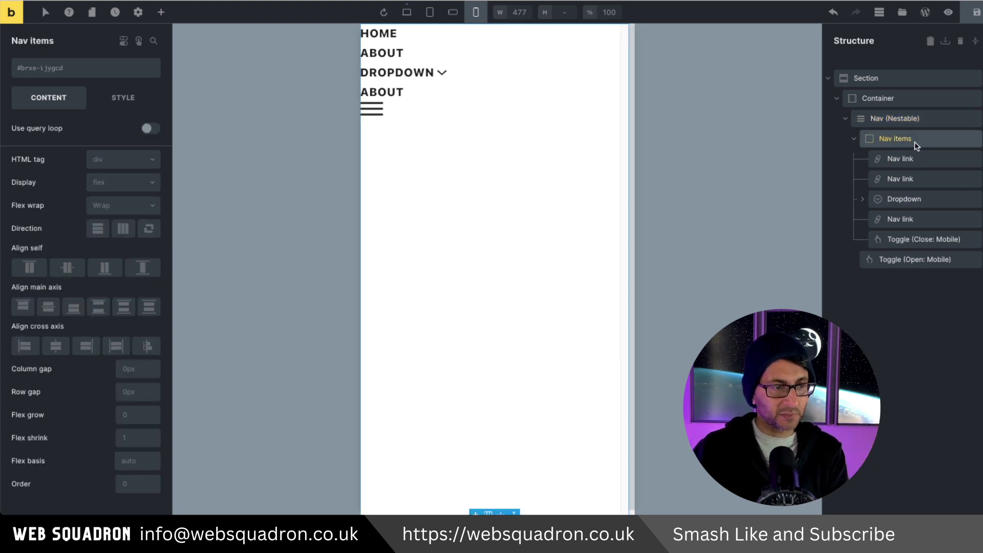
{"action": "left_click", "coordinate": [123, 98]}
{"action": "left_click", "coordinate": [150, 133]}
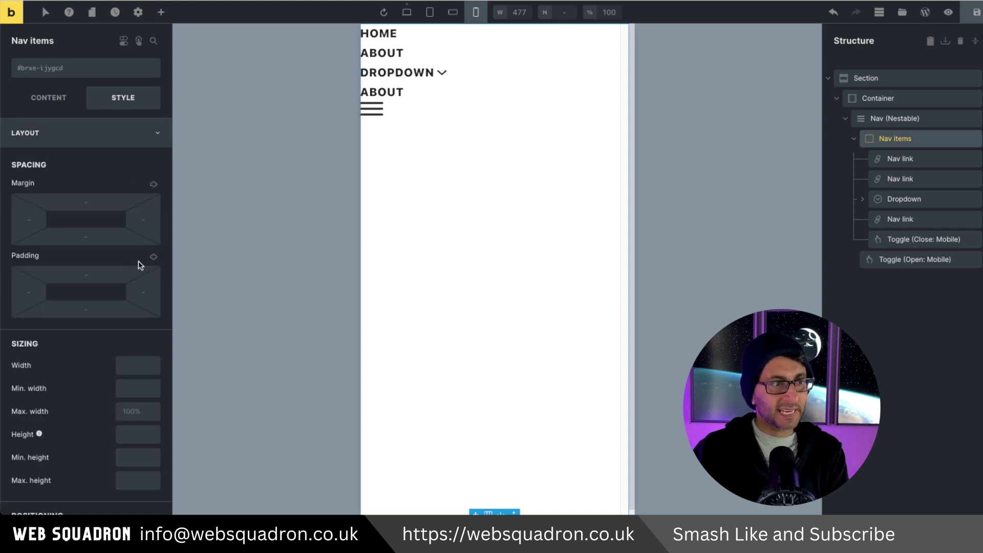
{"action": "left_click", "coordinate": [29, 293]}
{"action": "type", "text": "50"}
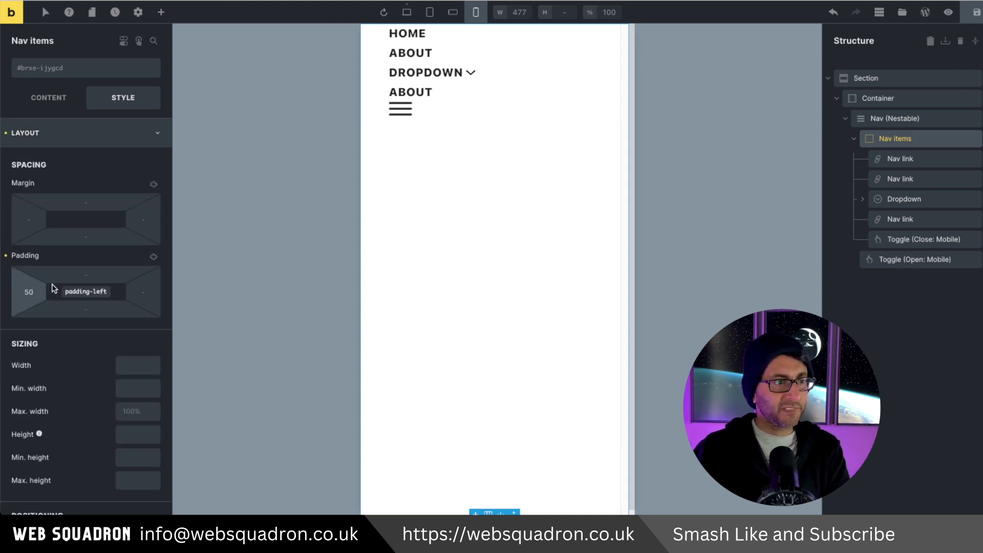
{"action": "left_click", "coordinate": [83, 274]}
{"action": "type", "text": "50"}
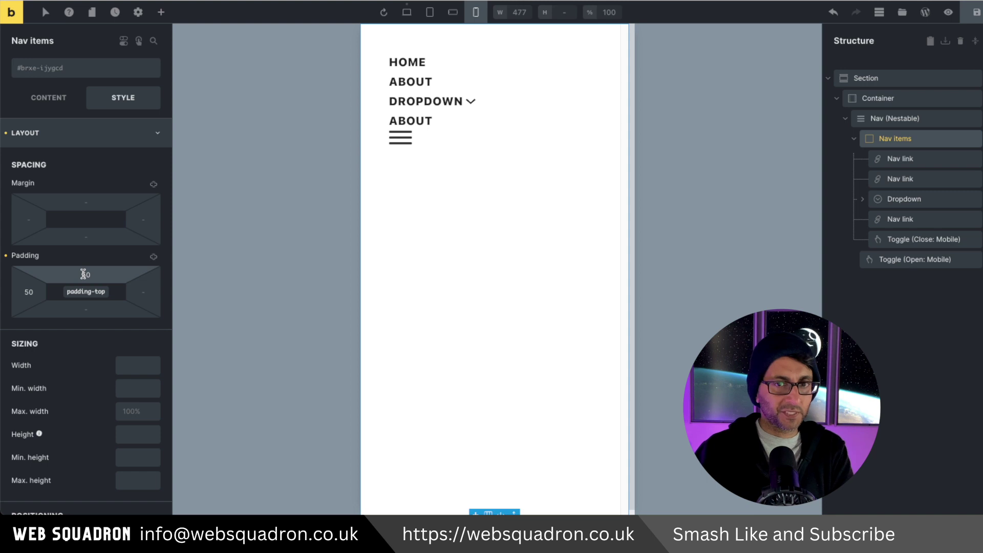
Set the Nav (Nestable) Position Left back to 50.
{"action": "left_click", "coordinate": [912, 119]}
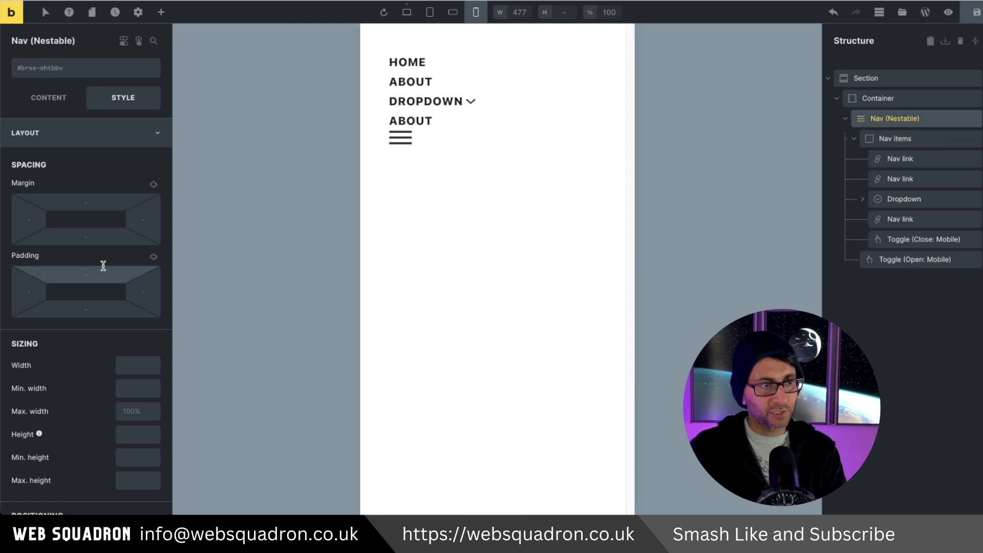
{"action": "left_click", "coordinate": [52, 99]}
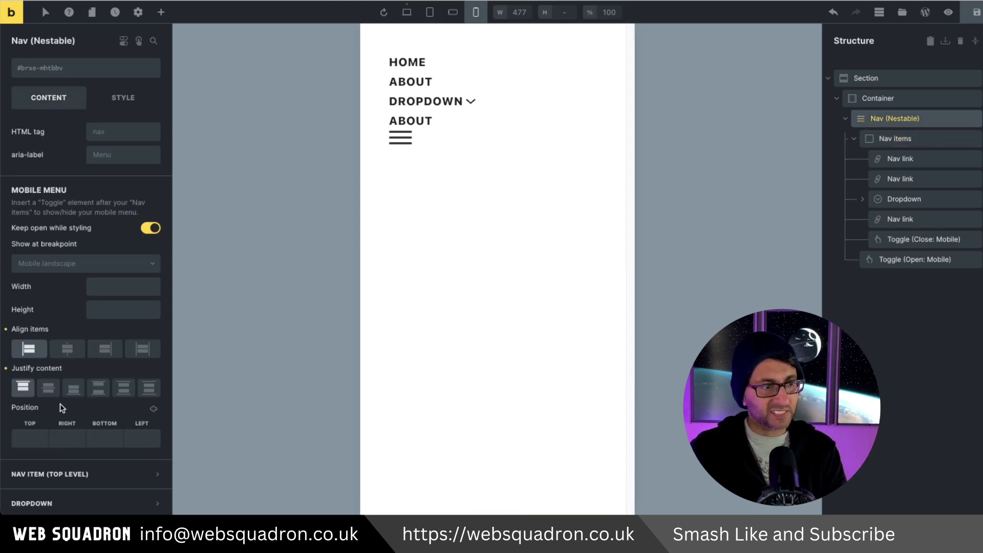
{"action": "left_click", "coordinate": [147, 441]}
{"action": "type", "text": "50"}
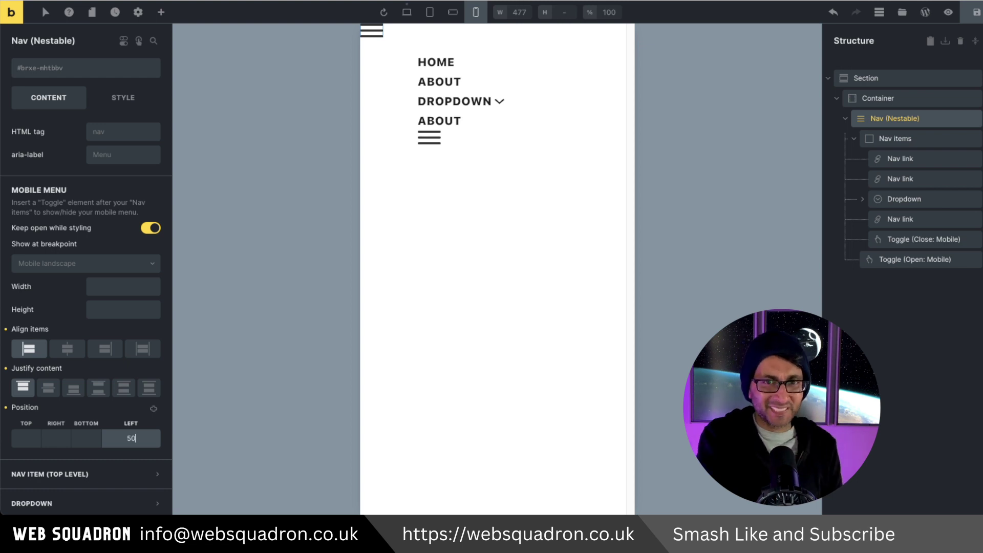
Clear the nav's Position Left value of 50, then select Nav items to check the result.
{"action": "key", "text": "BackSpace"}
{"action": "key", "text": "BackSpace"}
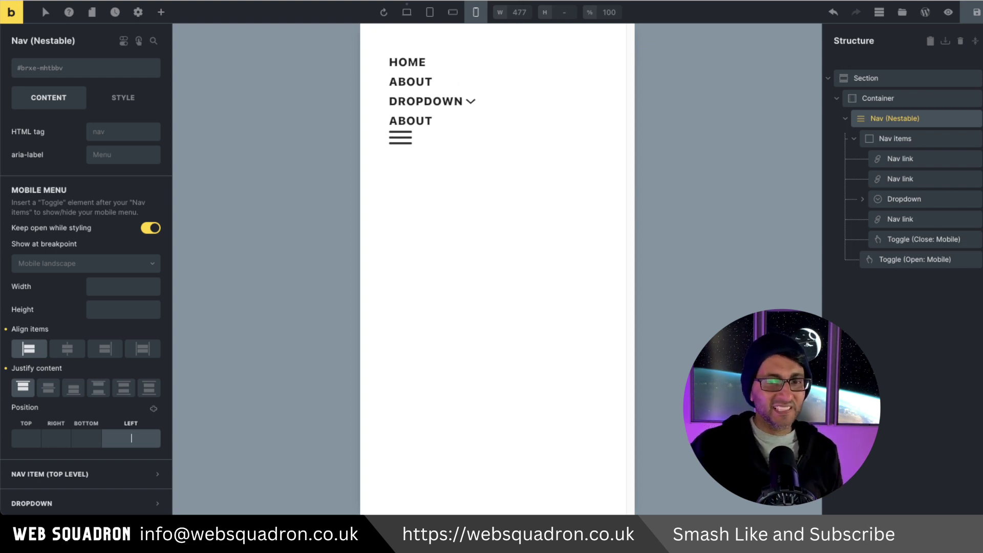
{"action": "left_click", "coordinate": [918, 144]}
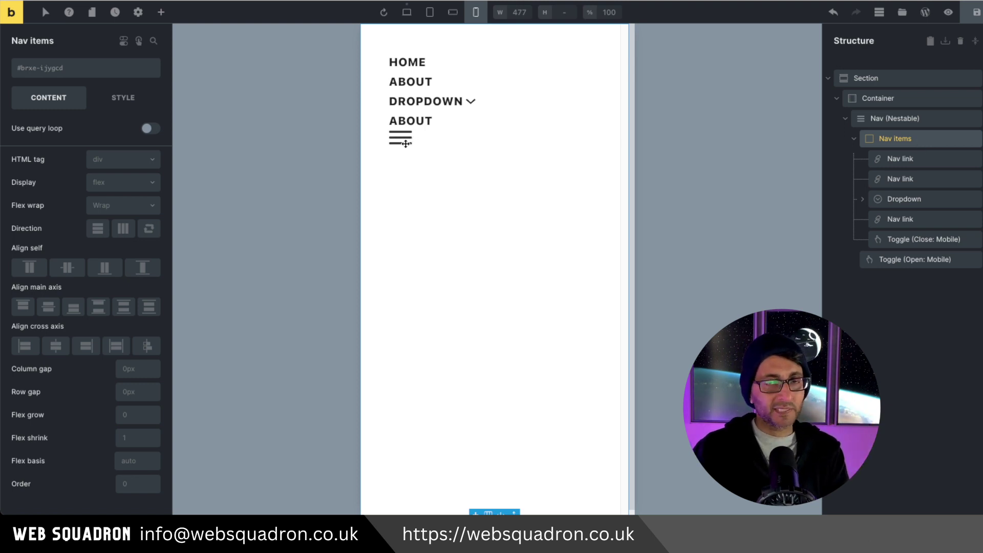
Select the mobile close toggle and review its Style position settings.
{"action": "left_click", "coordinate": [922, 239]}
{"action": "left_click", "coordinate": [129, 104]}
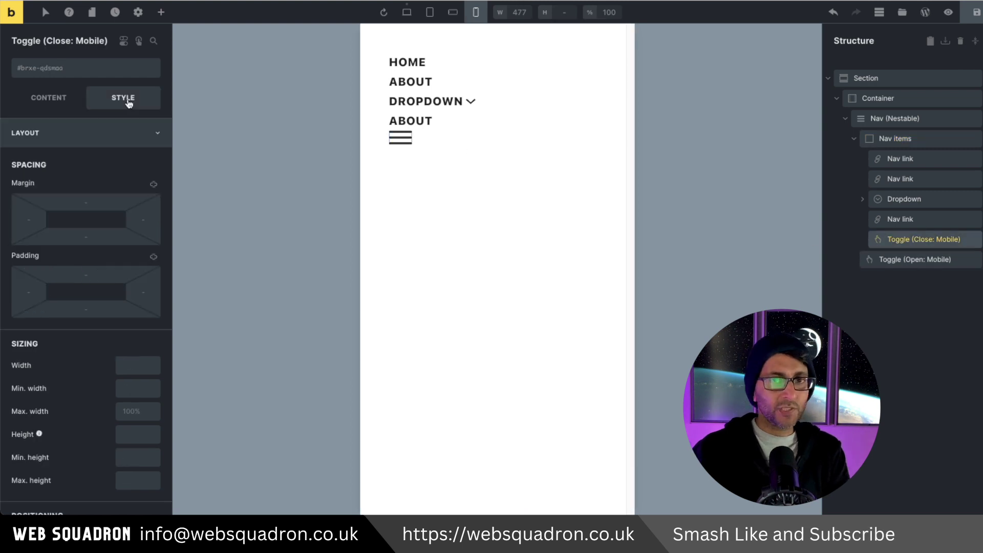
{"action": "scroll", "coordinate": [82, 461], "scroll_direction": "down", "scroll_amount": 2}
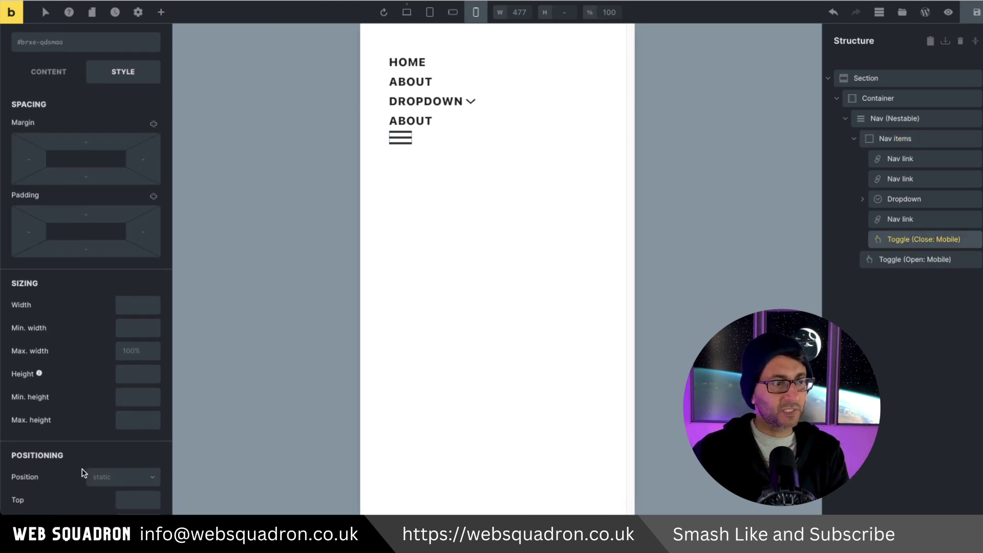
{"action": "left_click", "coordinate": [119, 478]}
{"action": "scroll", "coordinate": [126, 487], "scroll_direction": "down", "scroll_amount": 3}
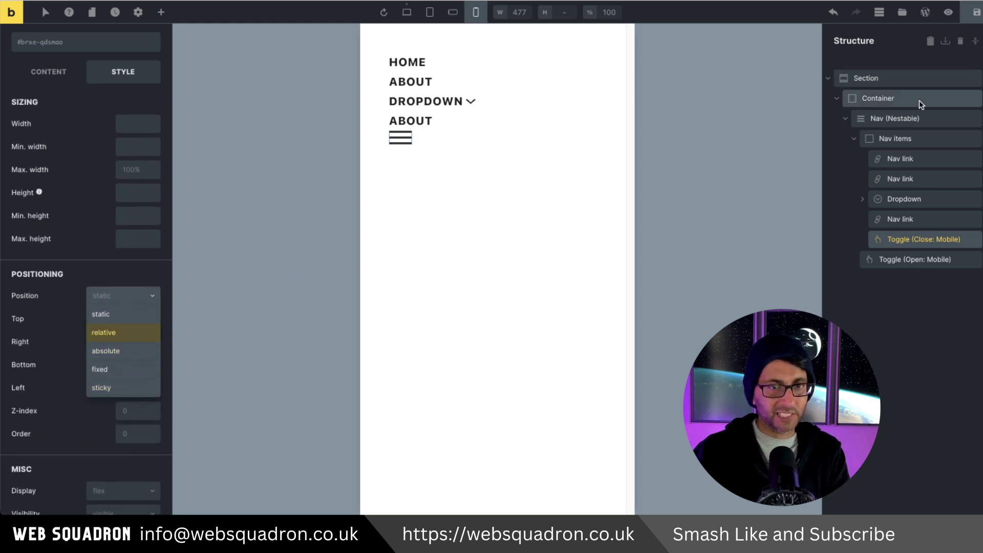
Add a Block at the top of Nav items and move the close toggle into it.
{"action": "left_click", "coordinate": [161, 12]}
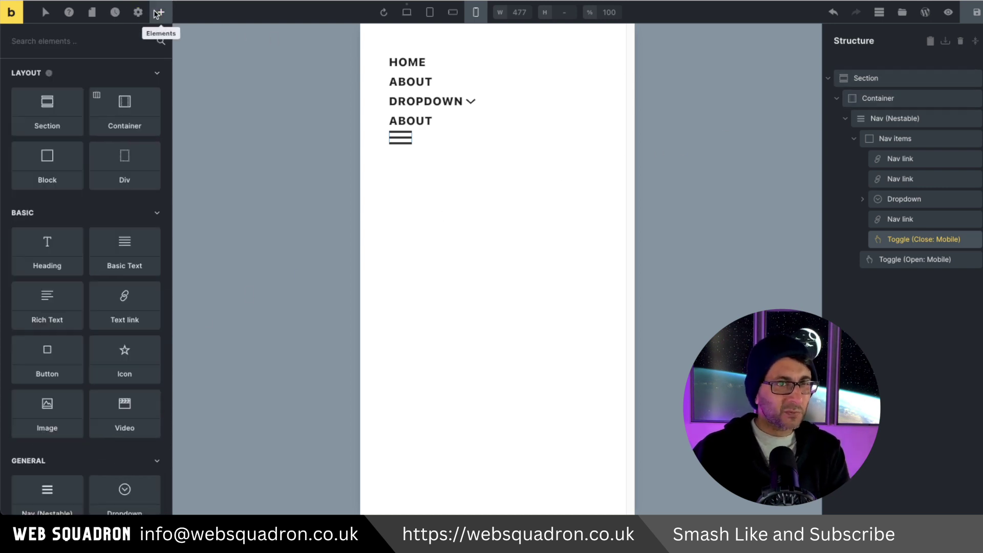
{"action": "left_click_drag", "start_coordinate": [44, 160], "coordinate": [882, 163]}
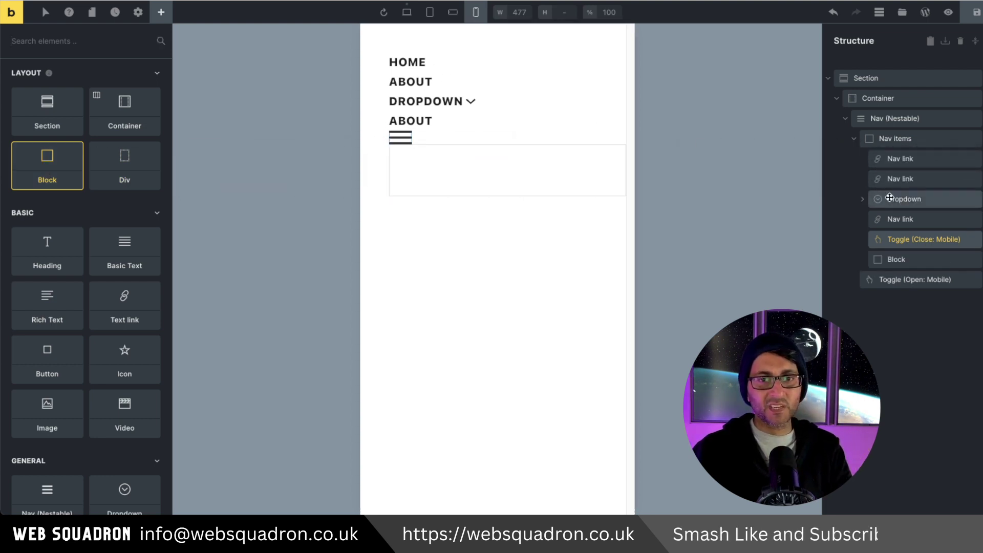
{"action": "left_click", "coordinate": [902, 259]}
{"action": "left_click_drag", "start_coordinate": [903, 259], "coordinate": [888, 152]}
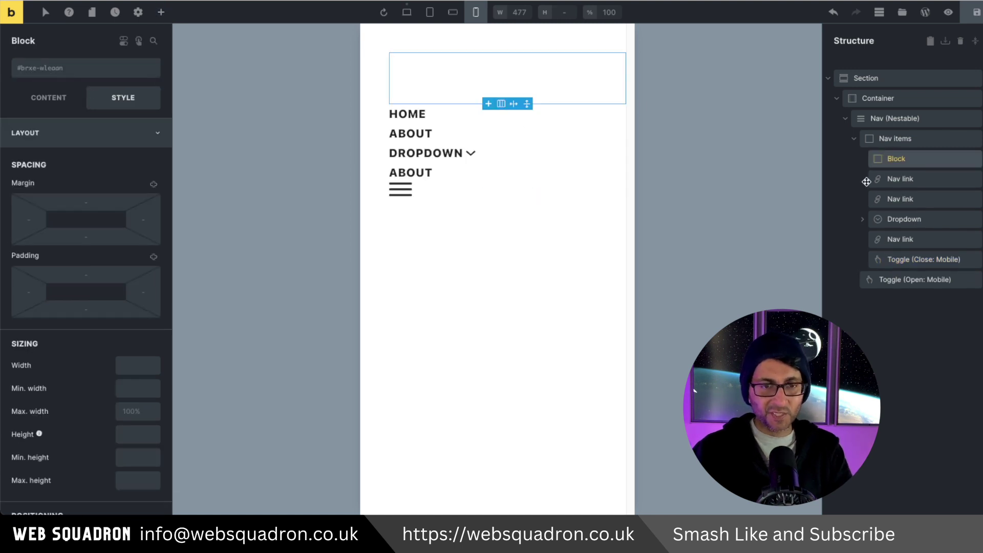
{"action": "left_click", "coordinate": [902, 262]}
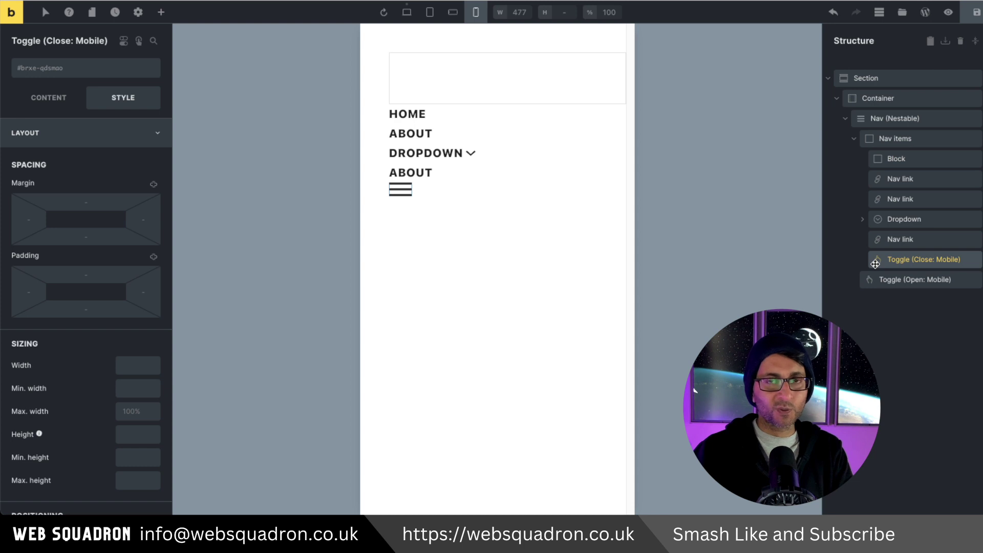
{"action": "left_click_drag", "start_coordinate": [877, 260], "coordinate": [918, 169]}
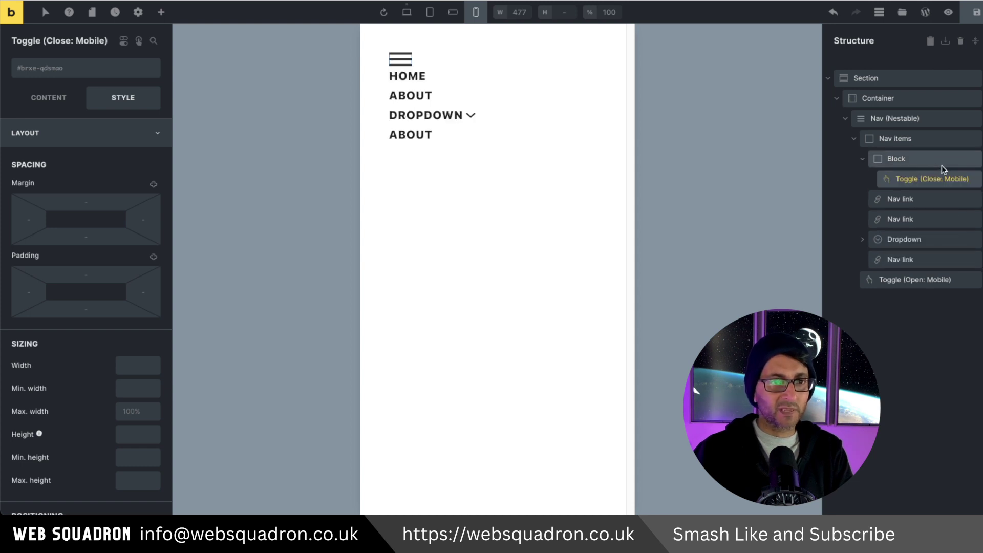
{"action": "left_click", "coordinate": [910, 164]}
Align the Block's cross axis to End and give it 30 right and bottom padding.
{"action": "left_click", "coordinate": [49, 97]}
{"action": "left_click", "coordinate": [87, 346]}
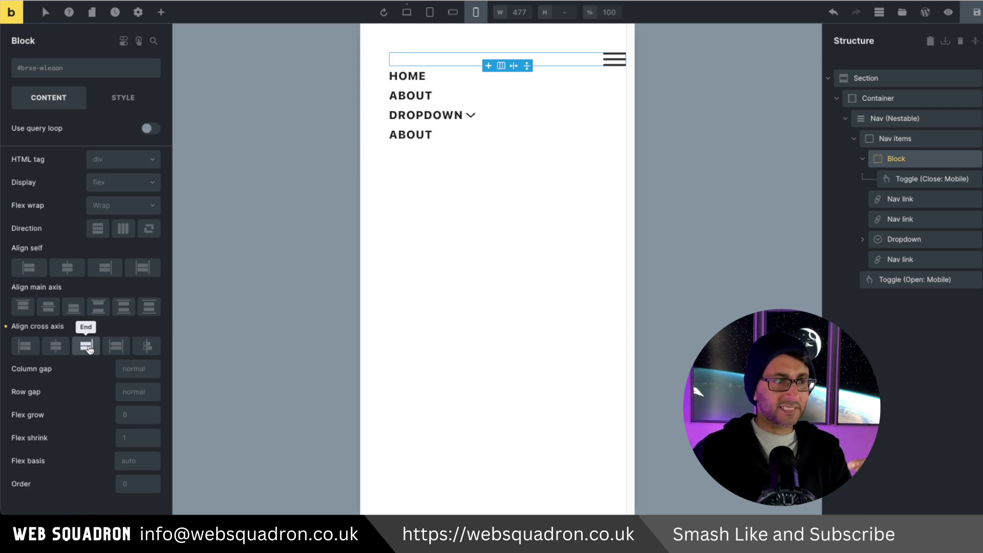
{"action": "left_click", "coordinate": [123, 97]}
{"action": "left_click", "coordinate": [143, 292]}
{"action": "type", "text": "30"}
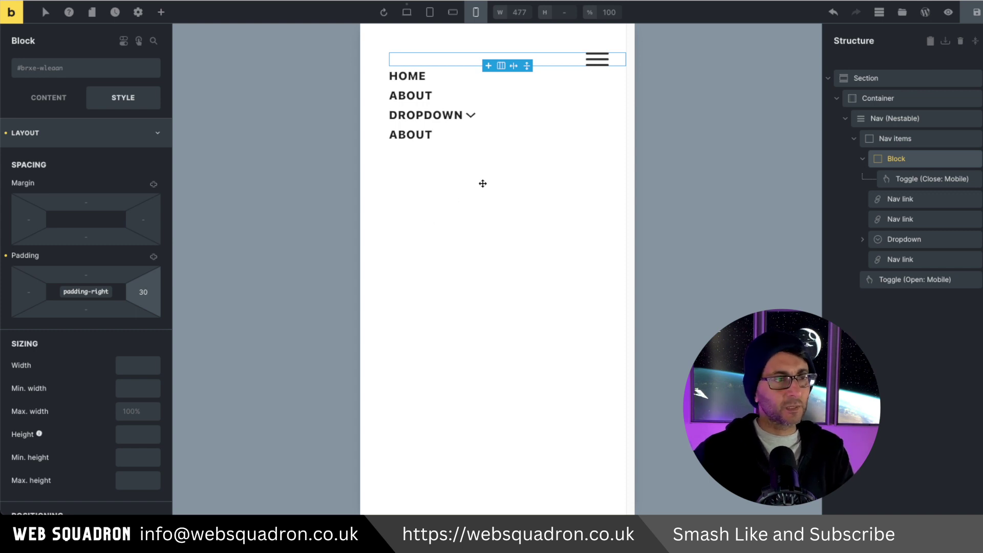
{"action": "left_click", "coordinate": [88, 307]}
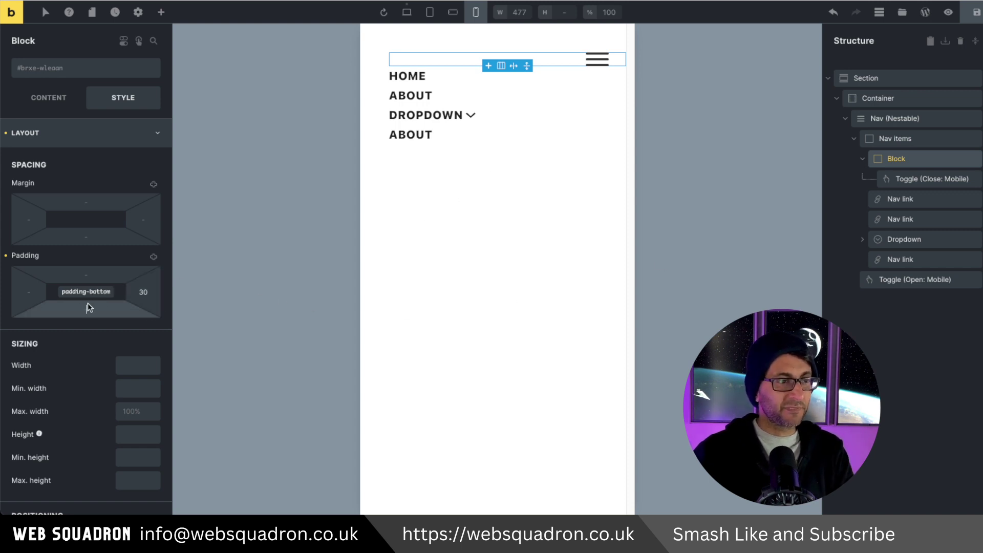
{"action": "type", "text": "30"}
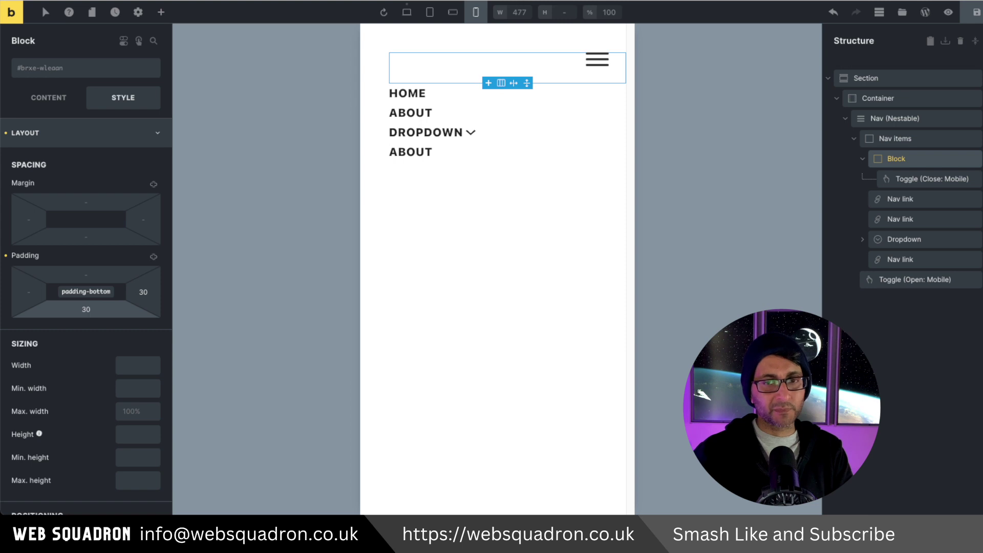
Change the Nav items' top padding from 50 to 20.
{"action": "left_click", "coordinate": [895, 140]}
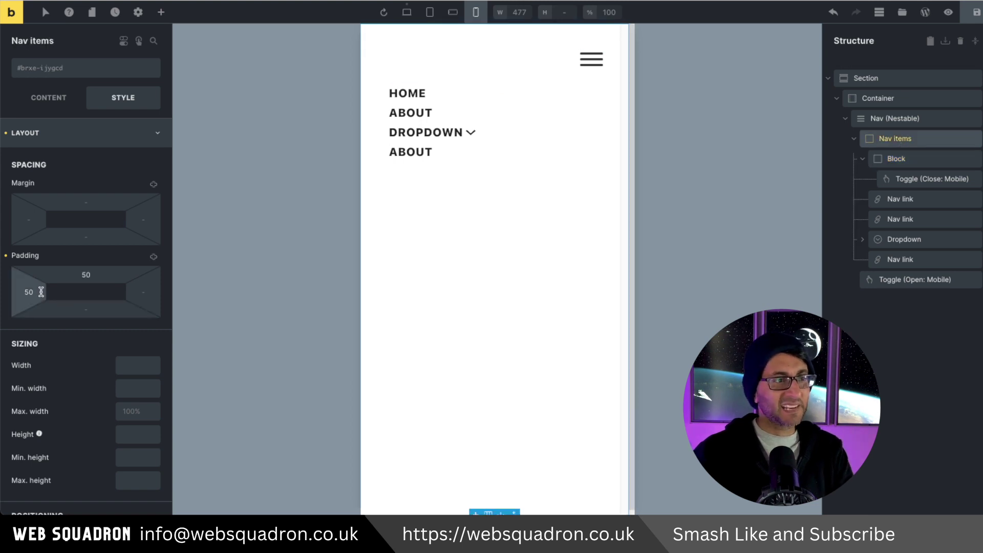
{"action": "left_click_drag", "start_coordinate": [92, 275], "coordinate": [72, 270]}
{"action": "type", "text": "20"}
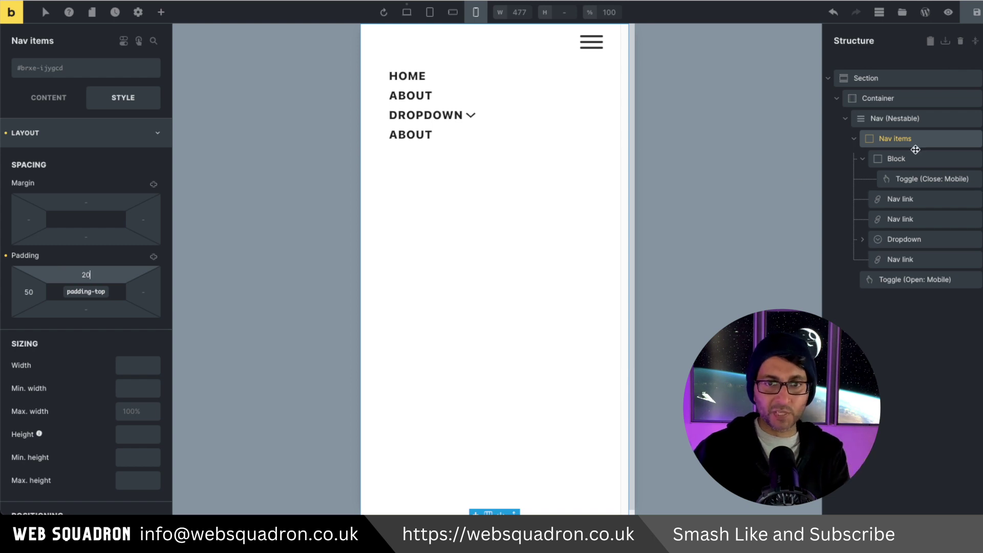
{"action": "left_click", "coordinate": [918, 181]}
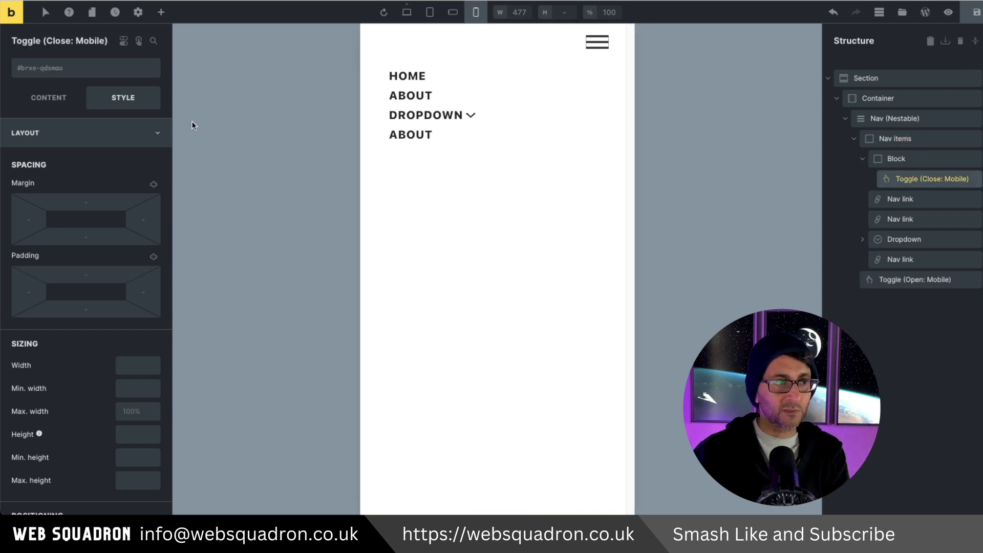
Give the mobile close toggle the Ionicons close × icon, found by searching 'clo'.
{"action": "left_click", "coordinate": [48, 97]}
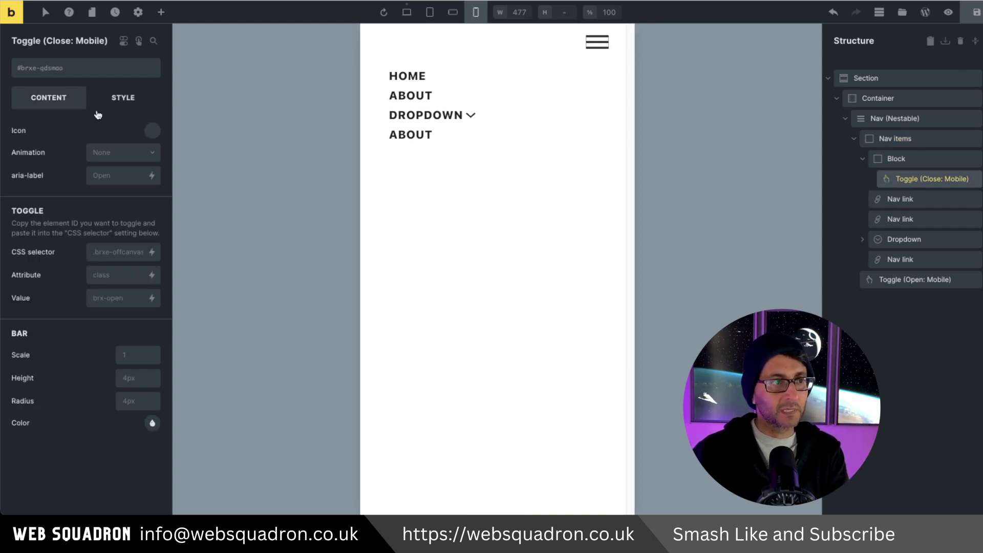
{"action": "left_click", "coordinate": [151, 134]}
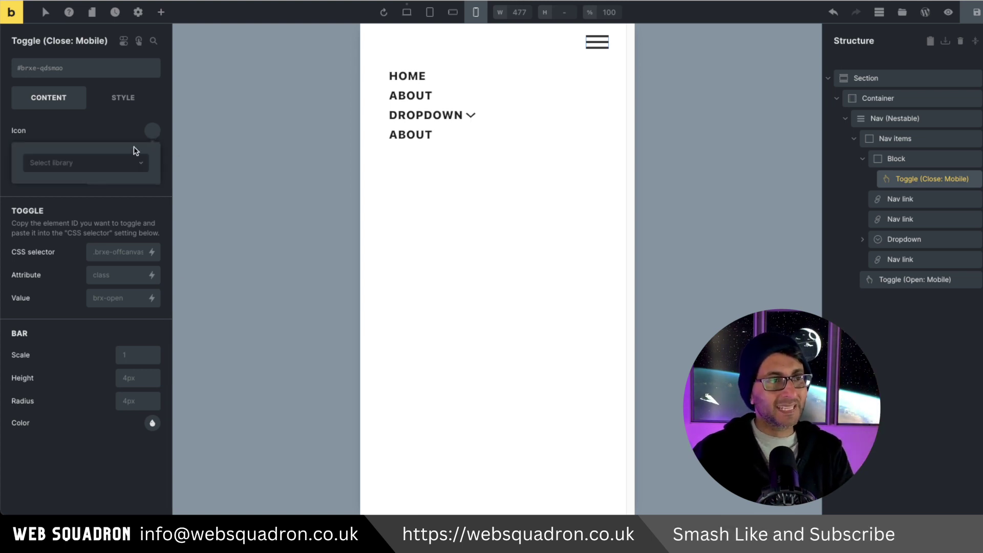
{"action": "left_click", "coordinate": [118, 163]}
{"action": "left_click", "coordinate": [102, 237]}
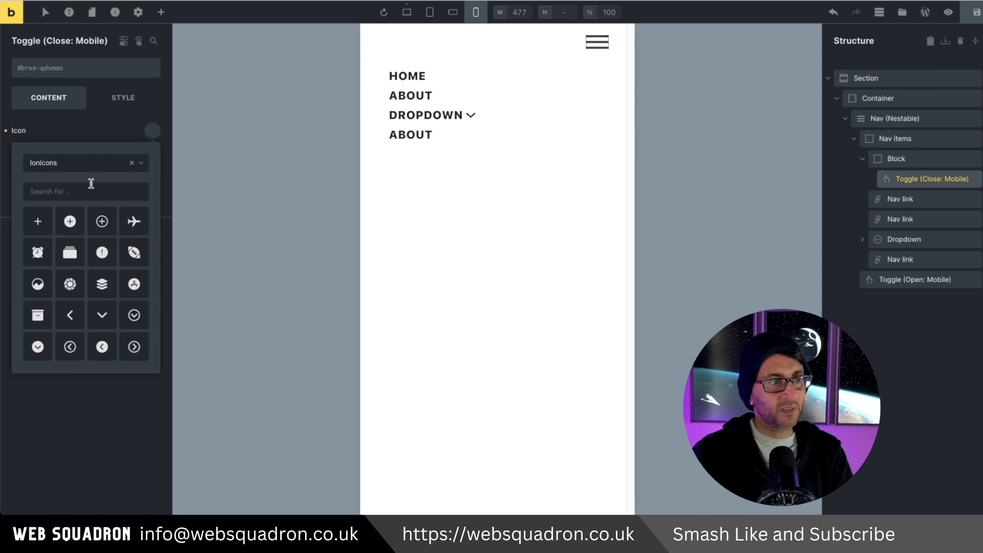
{"action": "left_click", "coordinate": [87, 189]}
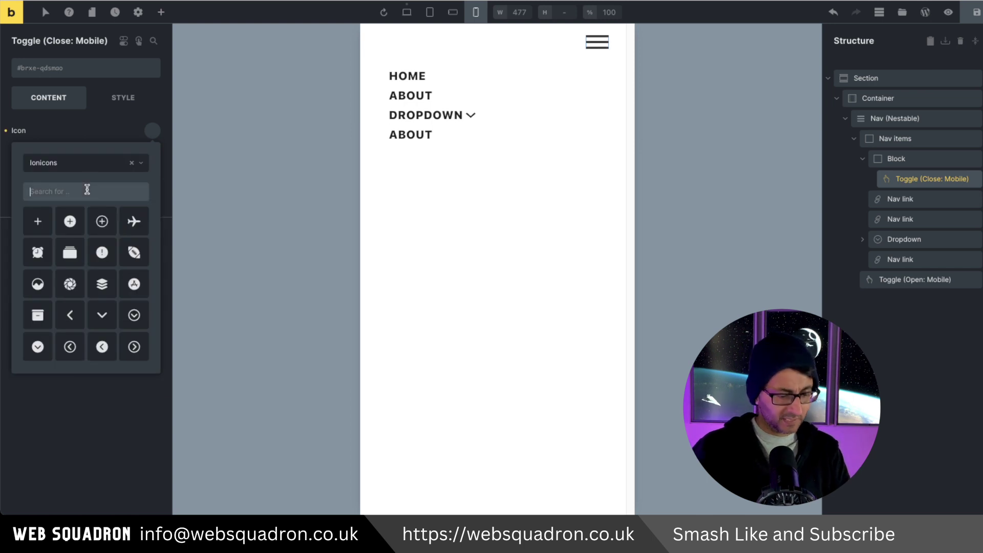
{"action": "type", "text": "cr"}
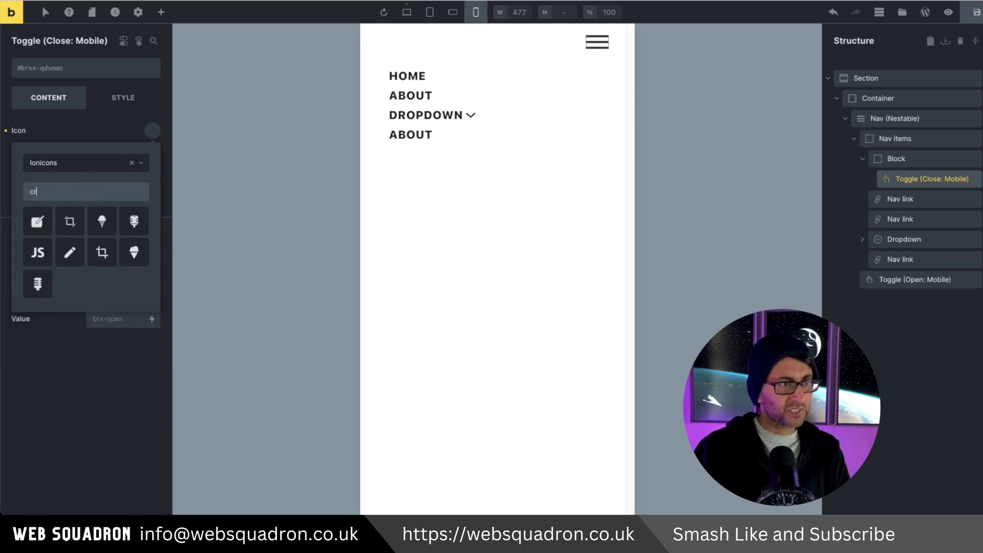
{"action": "key", "text": "BackSpace"}
{"action": "type", "text": "lo"}
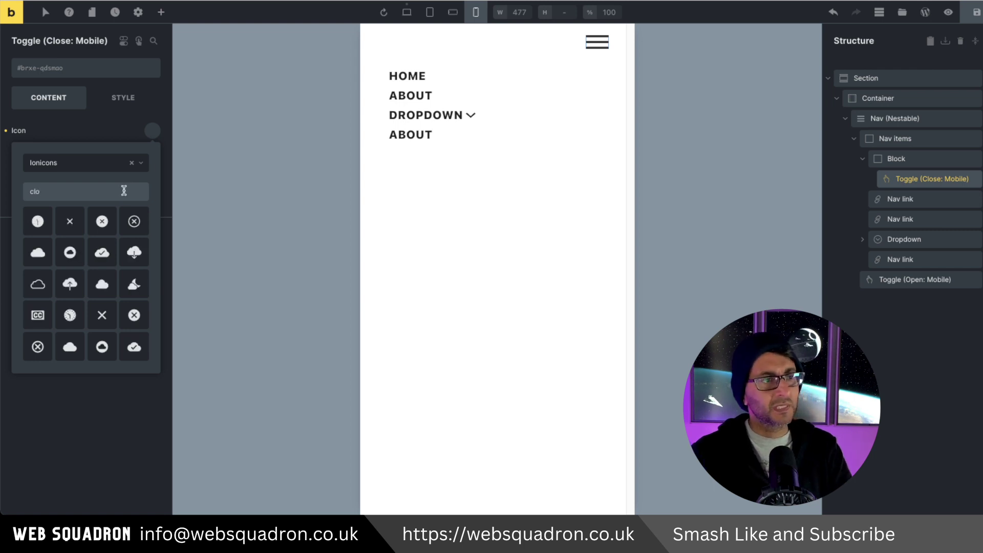
{"action": "left_click", "coordinate": [101, 315]}
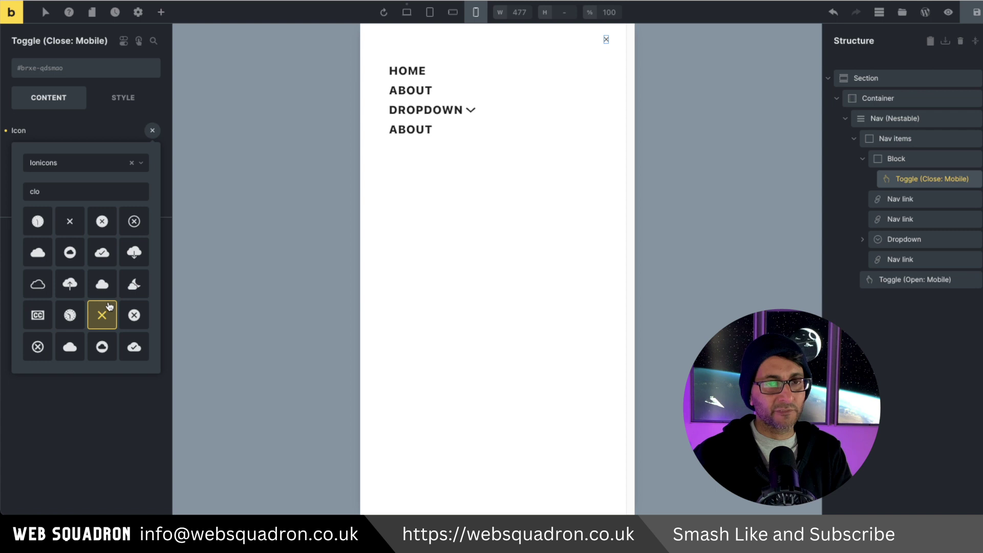
{"action": "left_click", "coordinate": [102, 316]}
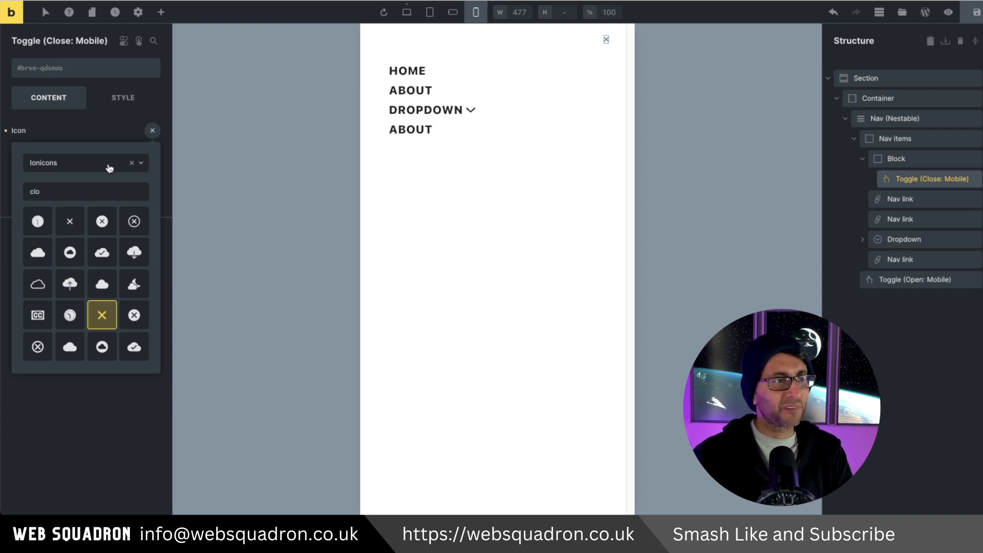
{"action": "left_click", "coordinate": [103, 135]}
Set the close icon's size to 30 and its colour to red #f44336.
{"action": "left_click", "coordinate": [152, 172]}
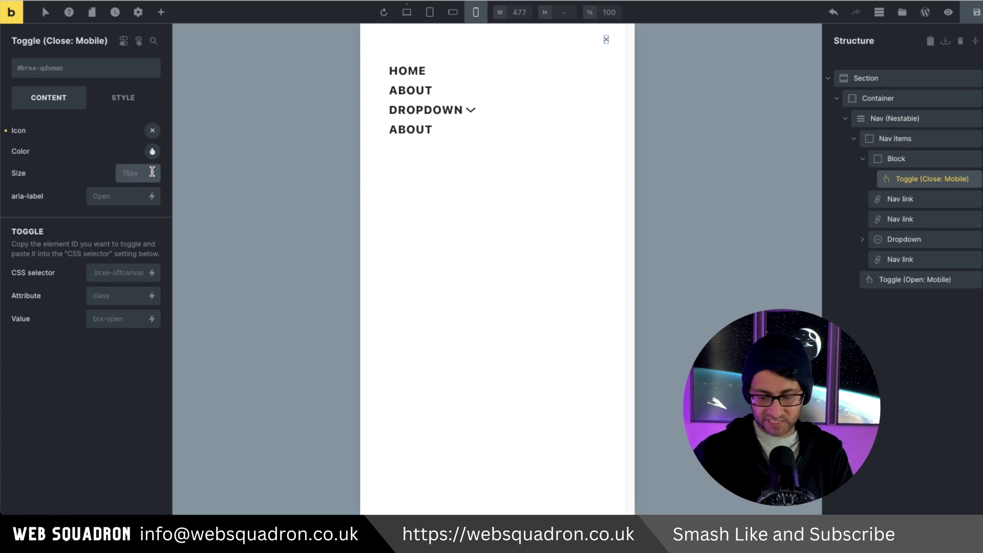
{"action": "type", "text": "20"}
{"action": "key", "text": "BackSpace"}
{"action": "key", "text": "BackSpace"}
{"action": "type", "text": "30"}
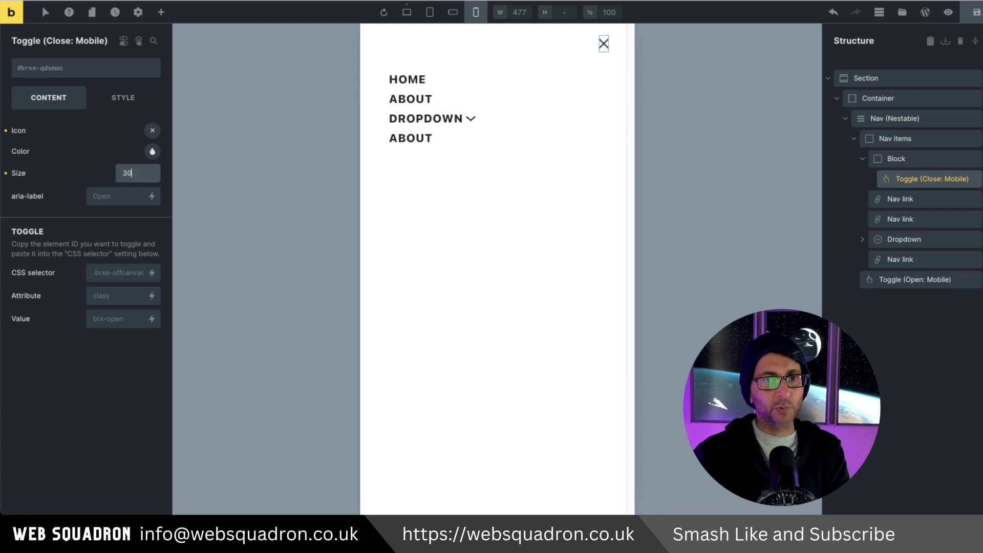
{"action": "left_click", "coordinate": [152, 151]}
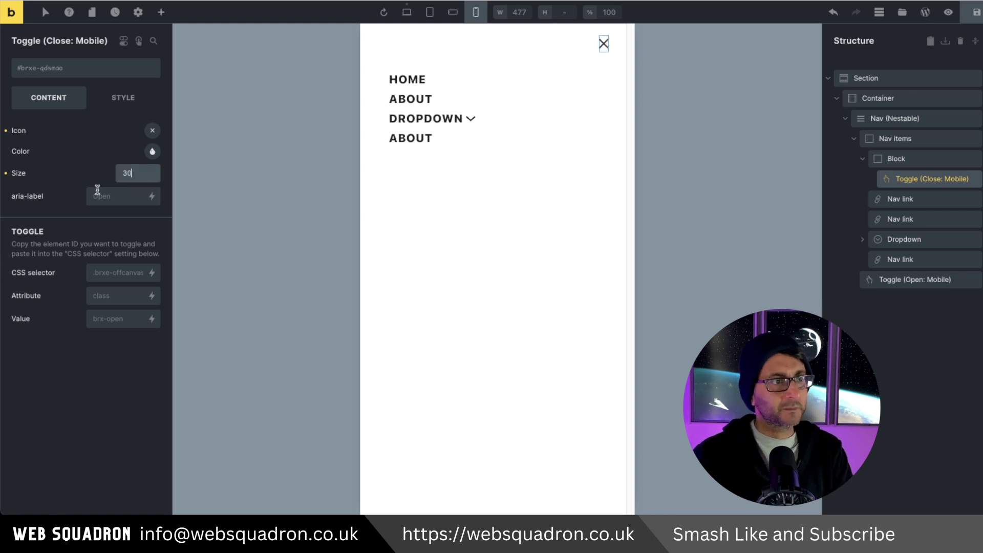
{"action": "left_click", "coordinate": [61, 195]}
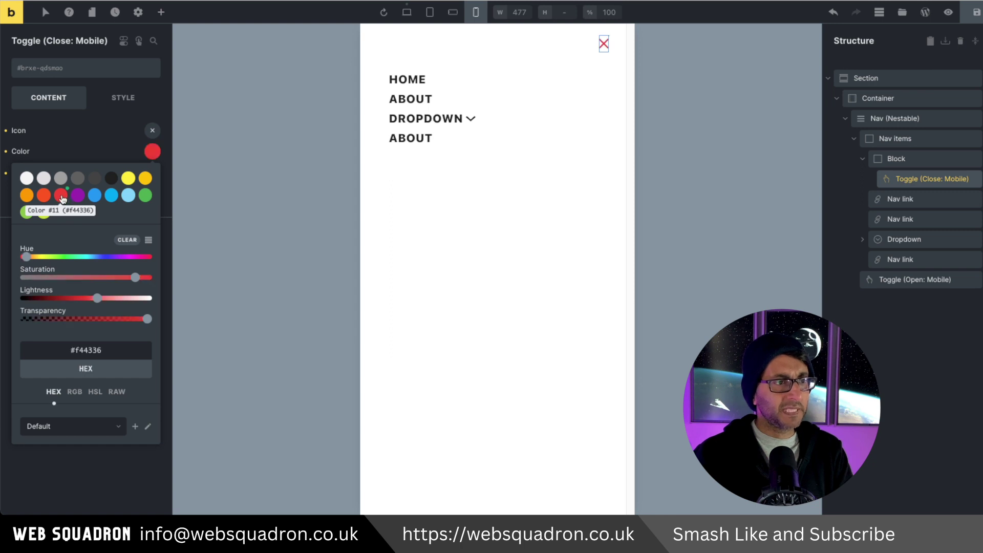
{"action": "left_click", "coordinate": [104, 147]}
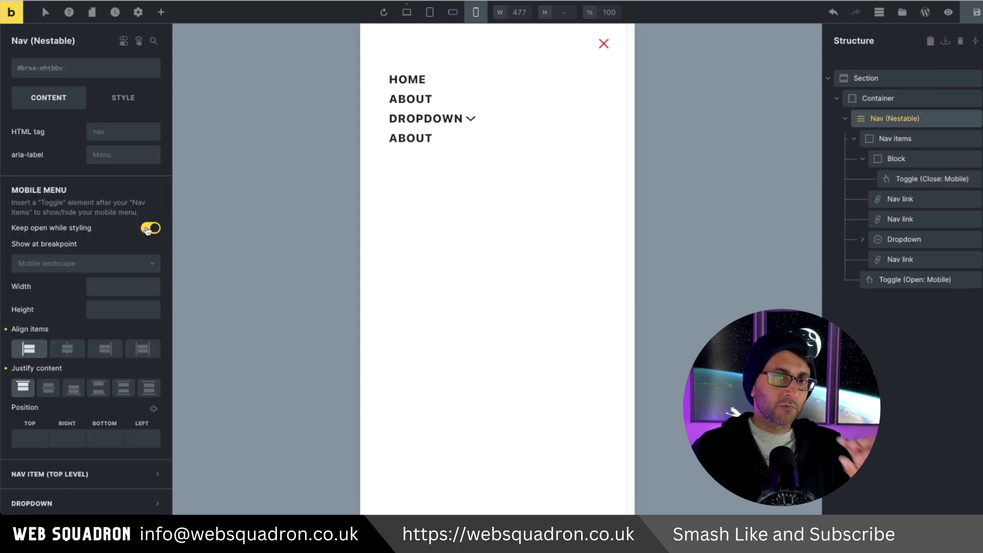
Turn off Keep open while styling on the nav and select the mobile open toggle.
{"action": "left_click", "coordinate": [150, 228]}
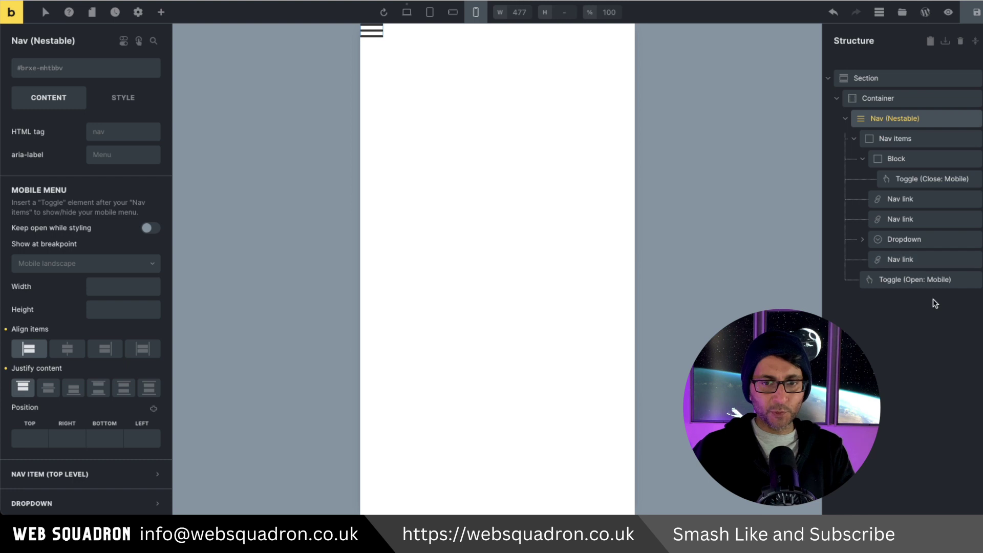
{"action": "left_click", "coordinate": [936, 280]}
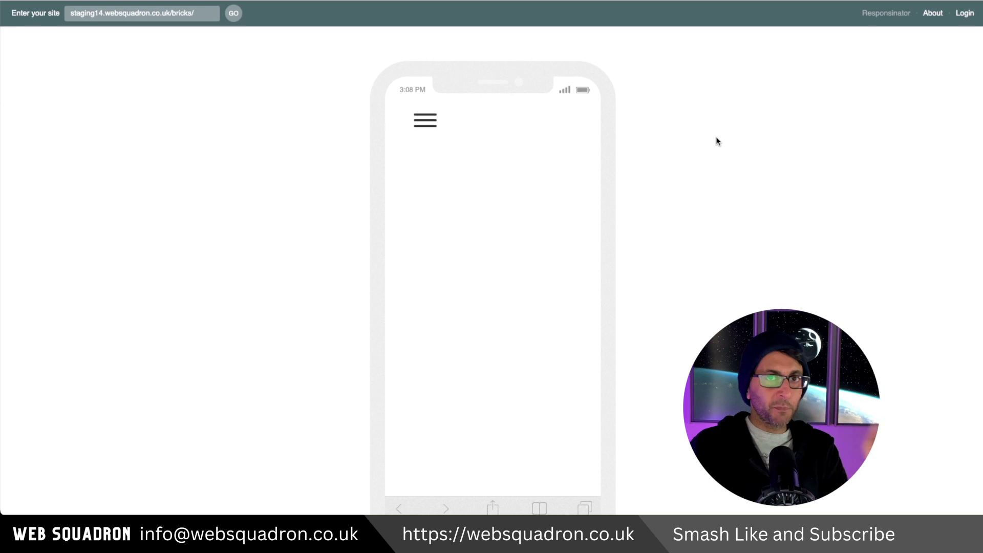
In the phone preview, open and close the mobile menu and DROPDOWN submenu repeatedly, ending closed.
{"action": "left_click", "coordinate": [425, 121]}
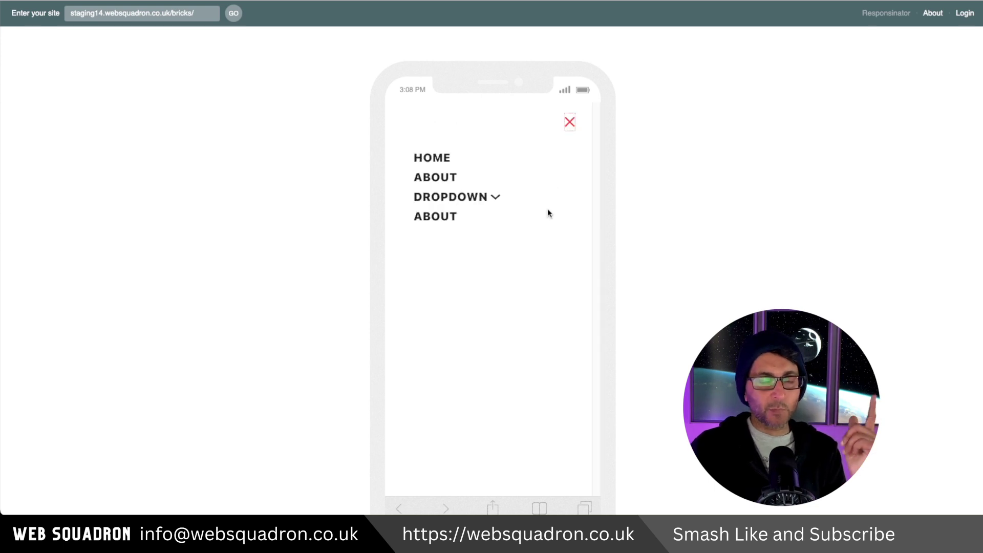
{"action": "left_click", "coordinate": [495, 200]}
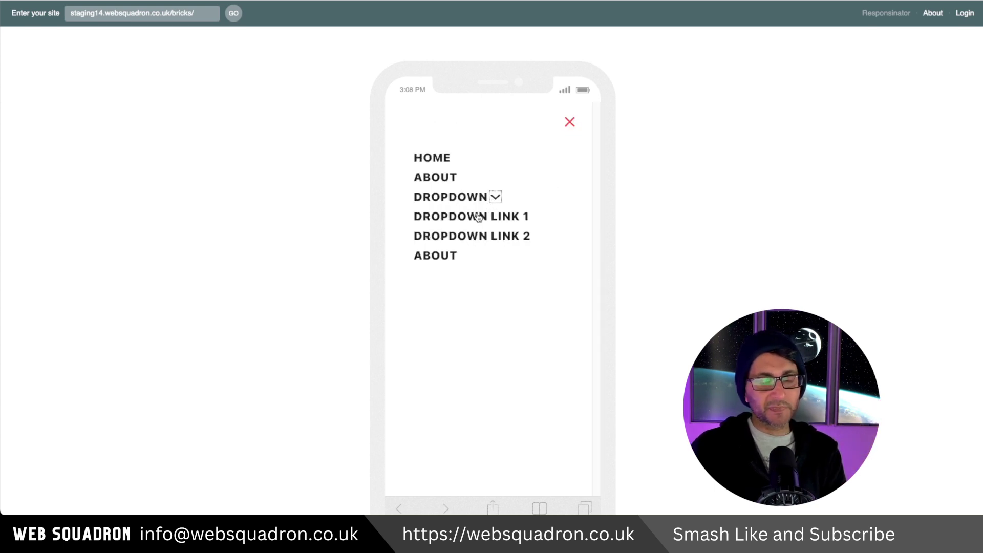
{"action": "left_click", "coordinate": [492, 200]}
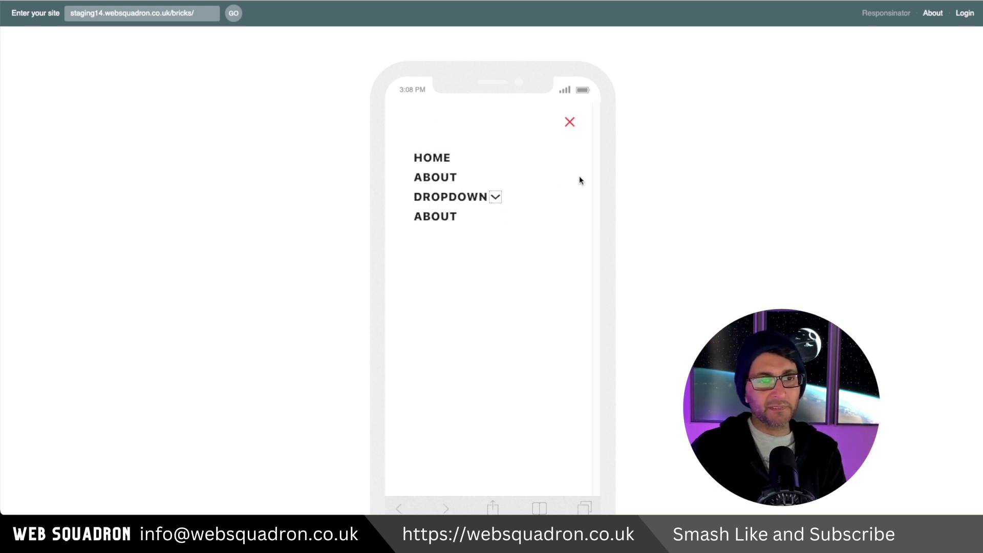
{"action": "left_click", "coordinate": [570, 125]}
{"action": "left_click", "coordinate": [432, 127]}
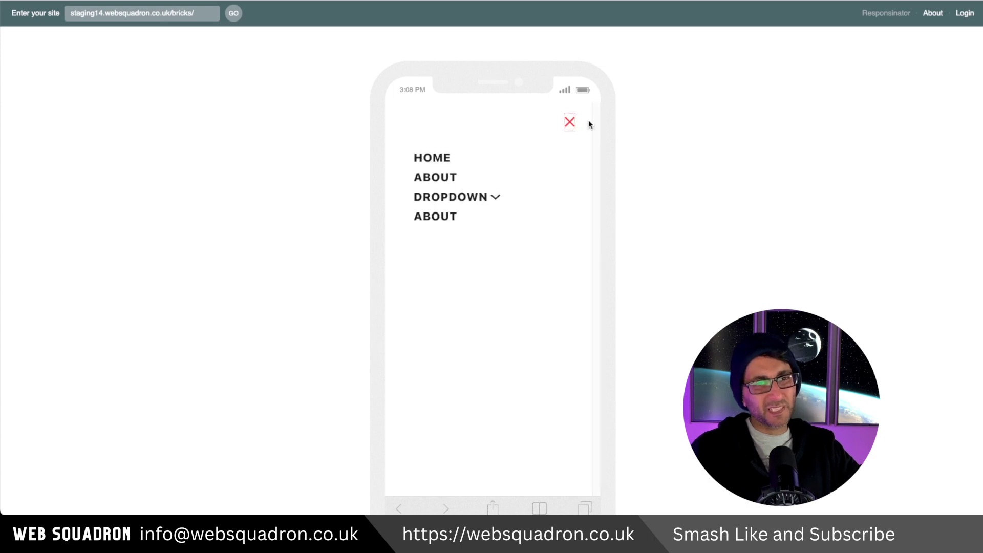
{"action": "left_click", "coordinate": [568, 127]}
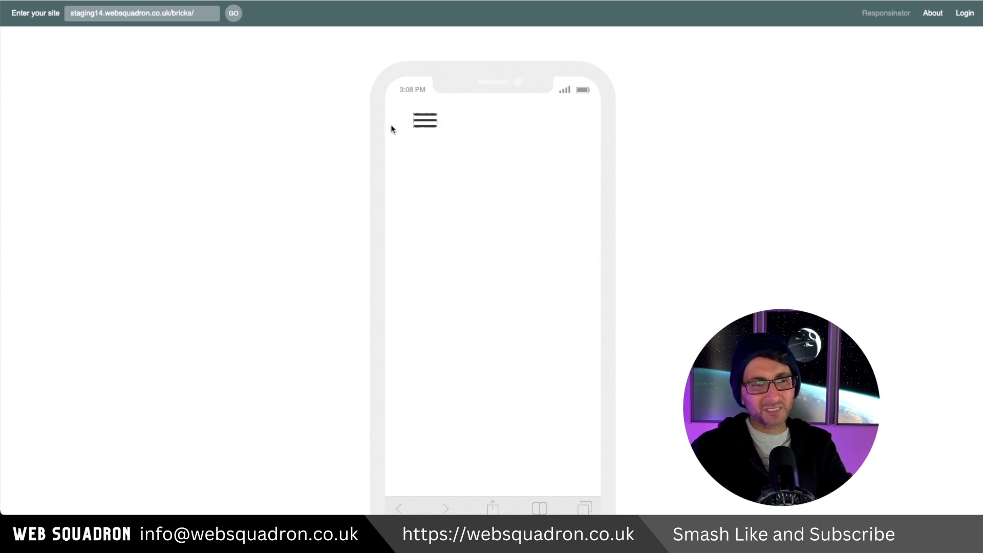
{"action": "left_click", "coordinate": [431, 123]}
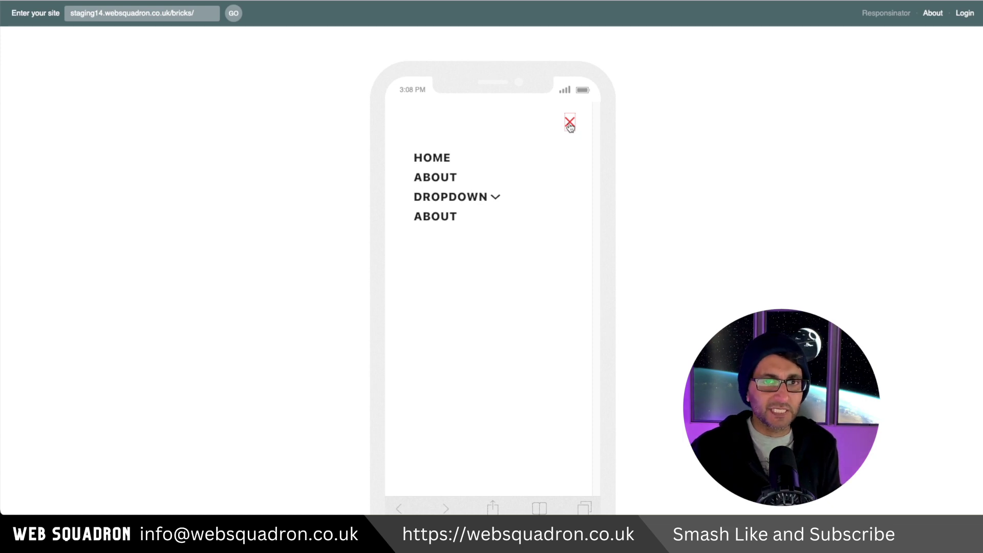
{"action": "left_click", "coordinate": [570, 125]}
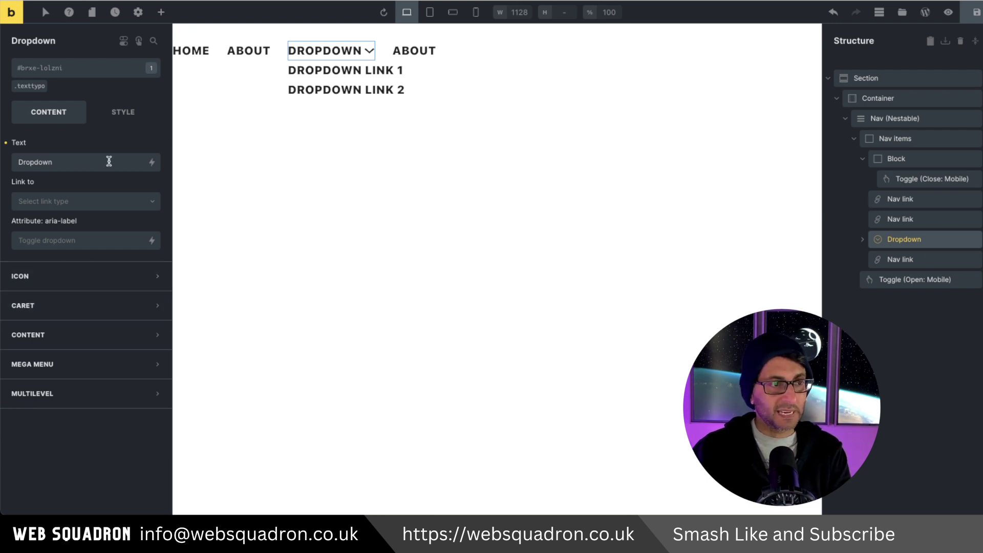
Give the DROPDOWN item a red Ionicons down-arrow icon, size 30, positioned right of the label.
{"action": "left_click", "coordinate": [138, 276]}
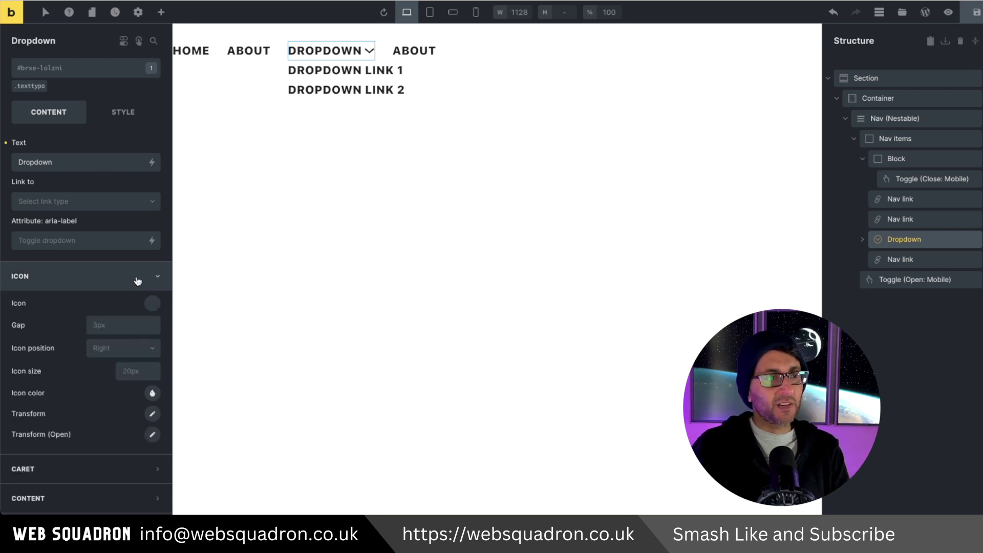
{"action": "left_click", "coordinate": [152, 305]}
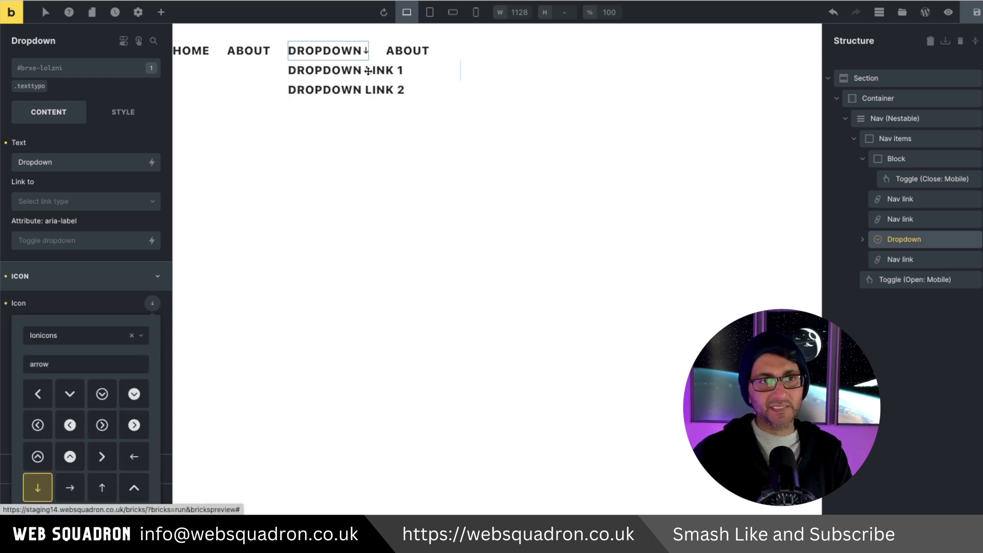
{"action": "left_click", "coordinate": [242, 264]}
{"action": "left_click", "coordinate": [138, 370]}
{"action": "type", "text": "30"}
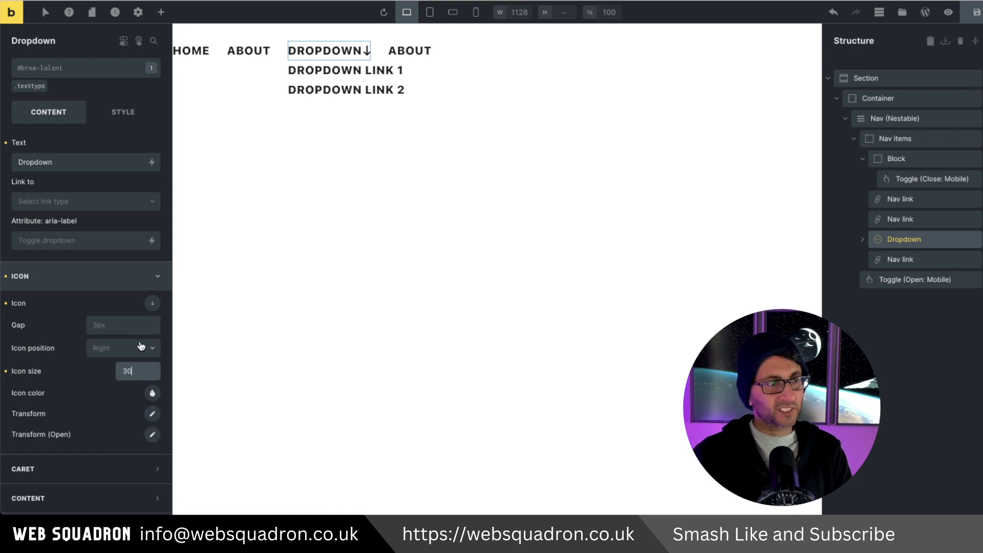
{"action": "left_click", "coordinate": [141, 346]}
{"action": "left_click", "coordinate": [117, 367]}
{"action": "left_click", "coordinate": [133, 350]}
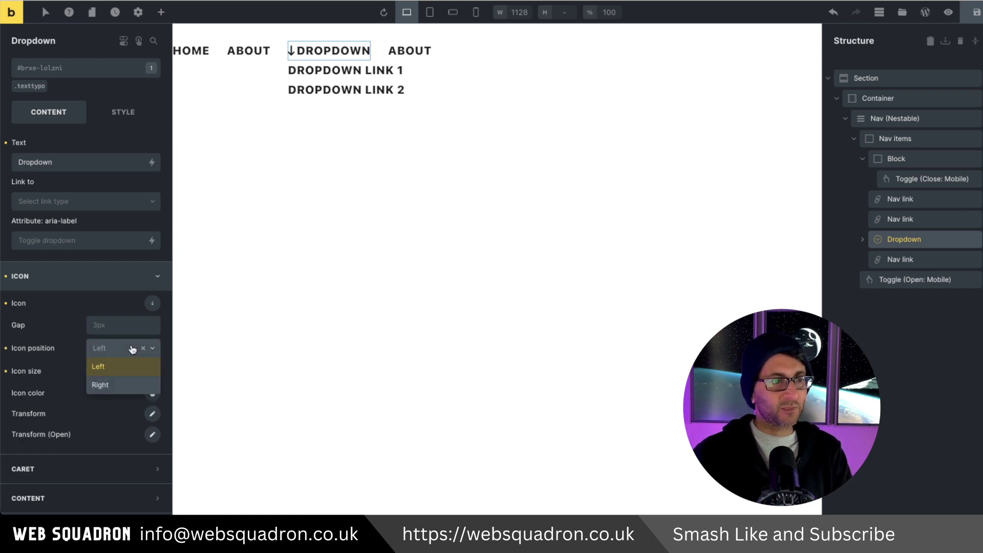
{"action": "left_click", "coordinate": [121, 384]}
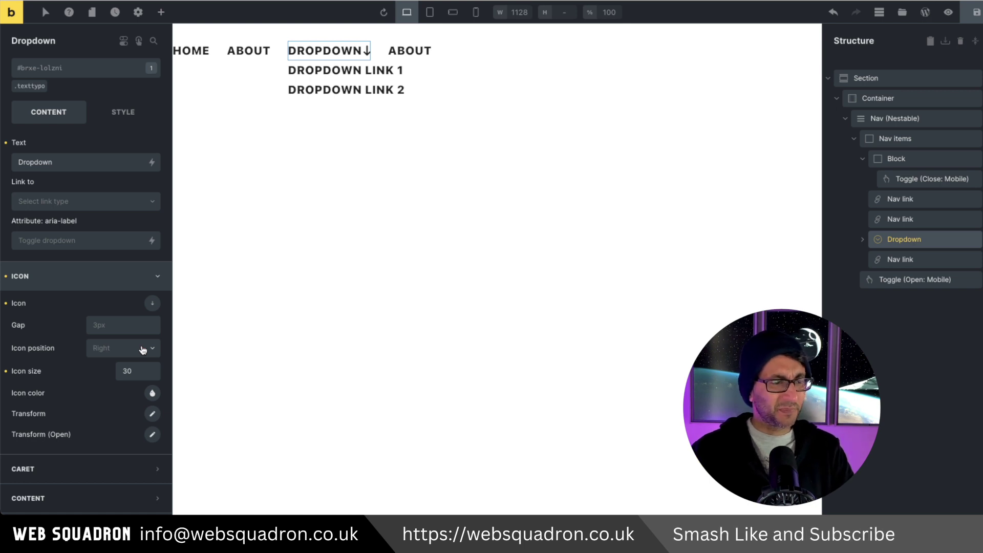
{"action": "left_click", "coordinate": [152, 393]}
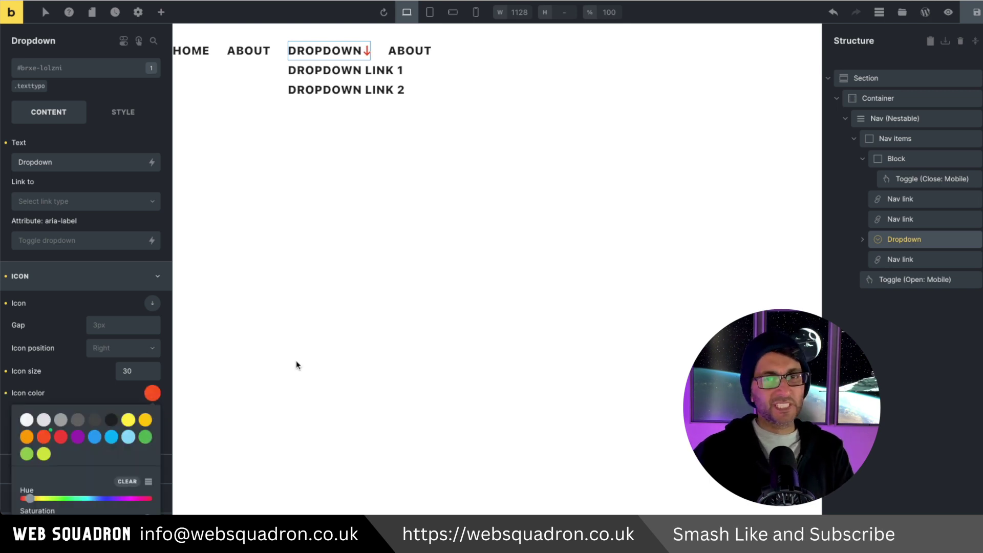
{"action": "left_click", "coordinate": [151, 277]}
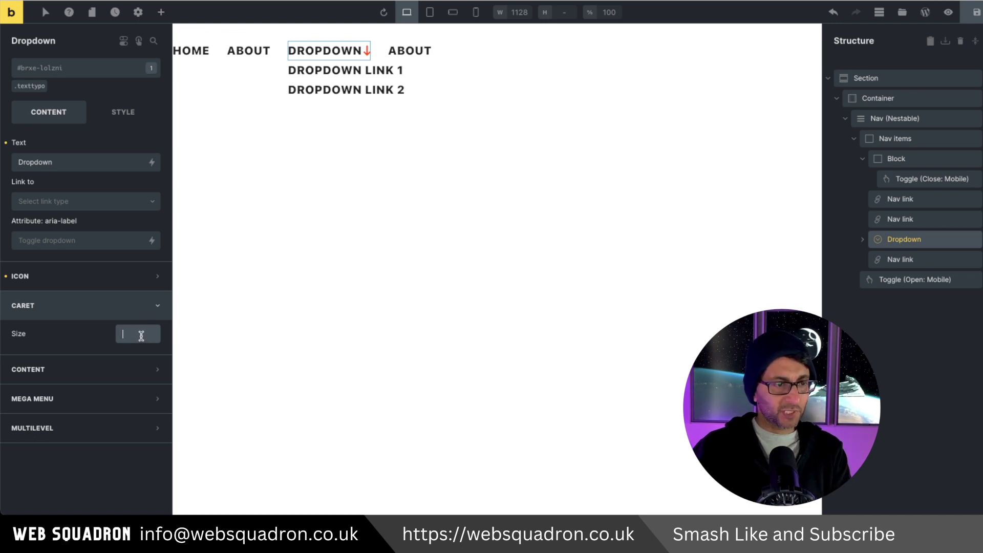
Set the dropdown caret to size 10, red, with a Rotate X transform of 180.
{"action": "left_click", "coordinate": [141, 336]}
{"action": "type", "text": "10"}
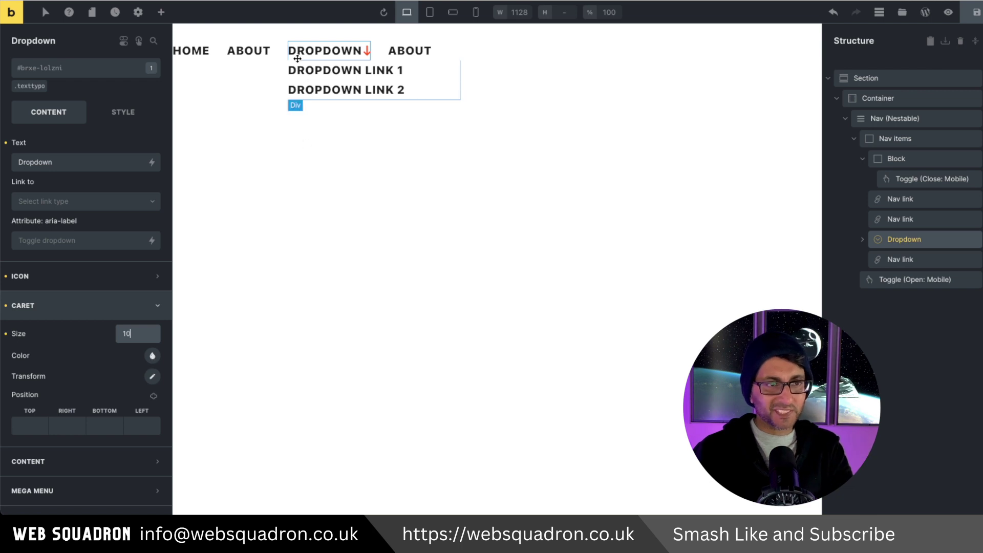
{"action": "left_click", "coordinate": [152, 356]}
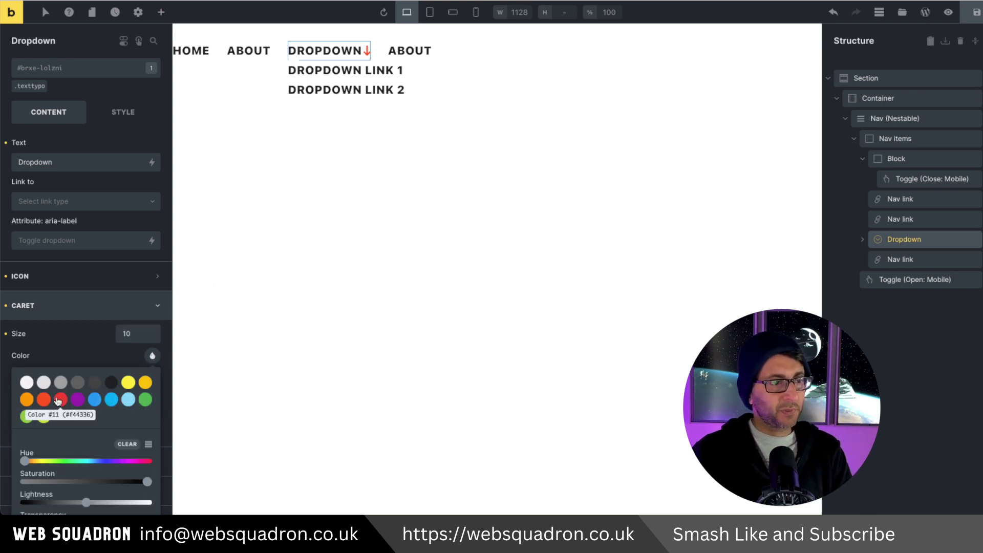
{"action": "left_click", "coordinate": [60, 399]}
{"action": "left_click", "coordinate": [152, 374]}
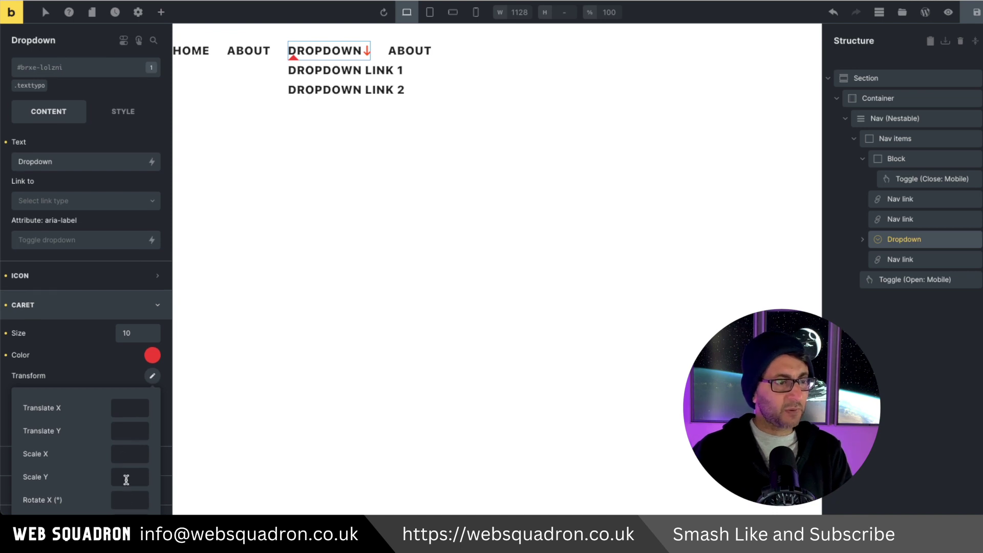
{"action": "left_click", "coordinate": [126, 499]}
{"action": "type", "text": "180"}
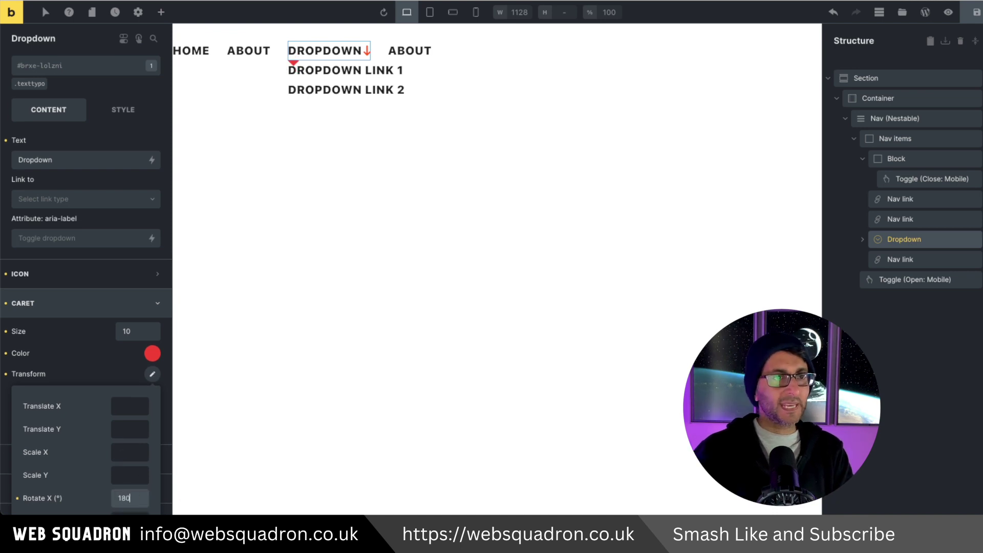
{"action": "left_click", "coordinate": [341, 421]}
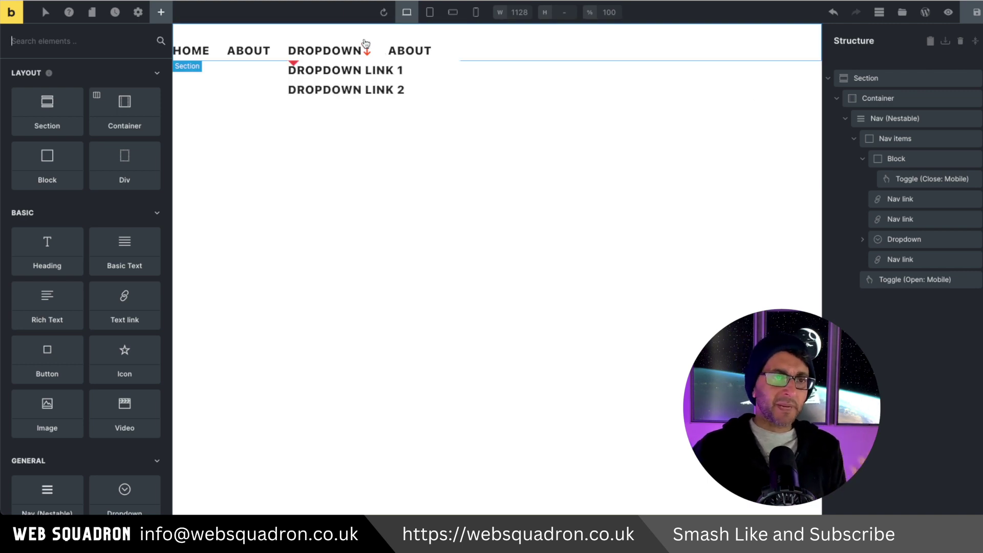
{"action": "mouse_move", "coordinate": [342, 47]}
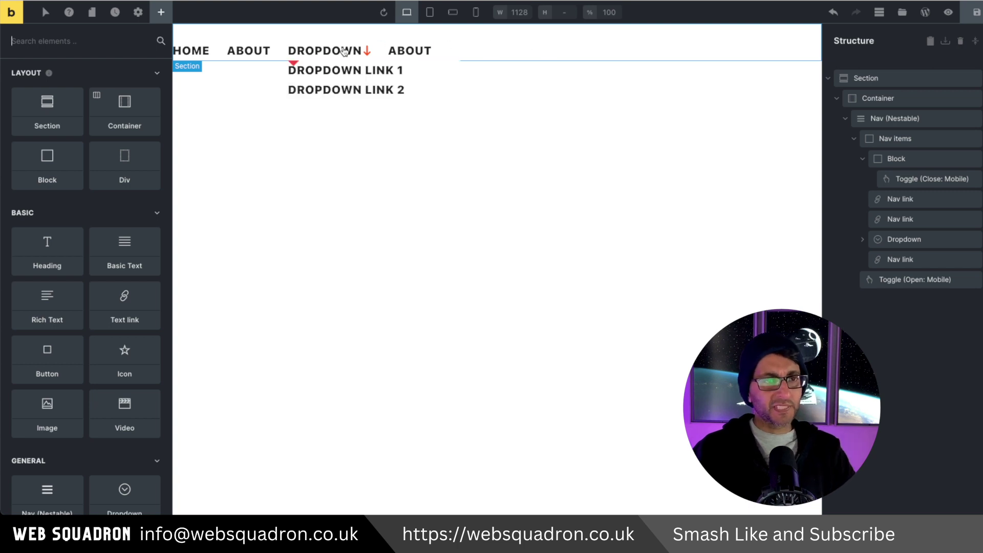
Set the Dropdown's Toggle on option to Click.
{"action": "left_click", "coordinate": [297, 67]}
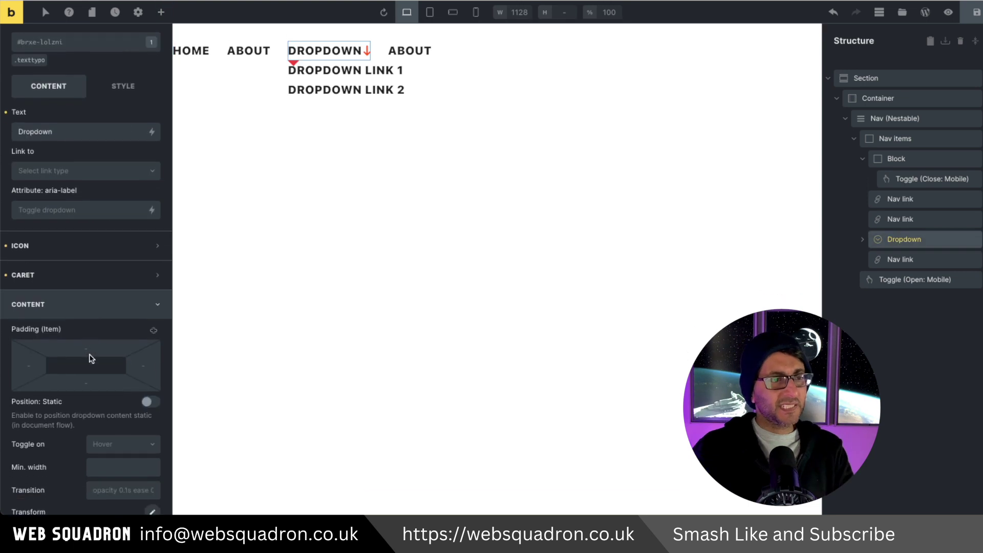
{"action": "scroll", "coordinate": [90, 317], "scroll_direction": "down", "scroll_amount": 3}
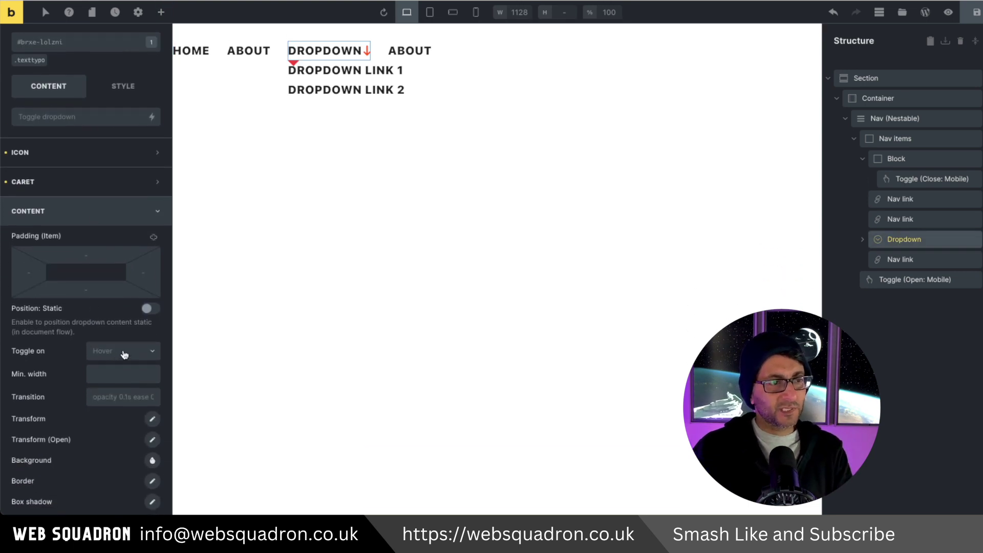
{"action": "left_click", "coordinate": [127, 354]}
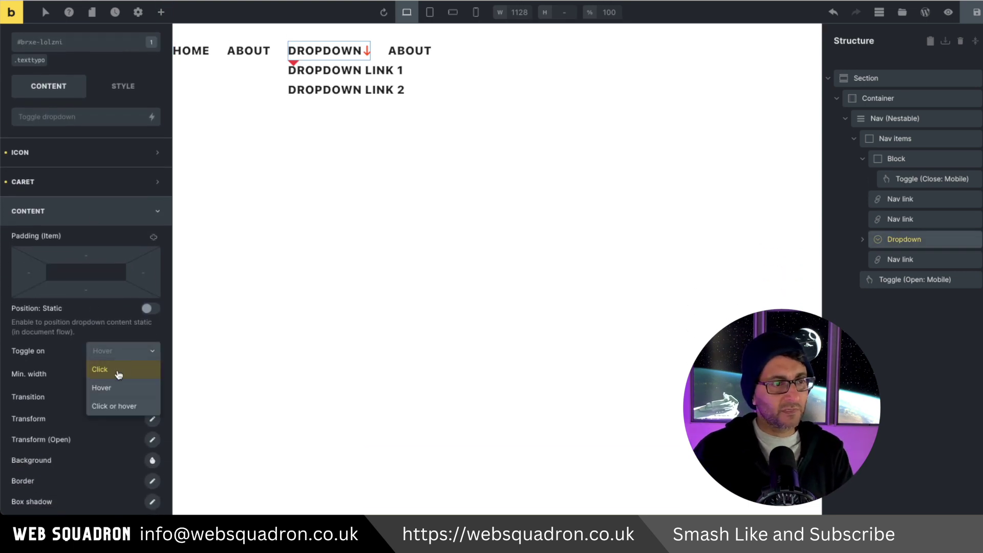
{"action": "left_click", "coordinate": [118, 375]}
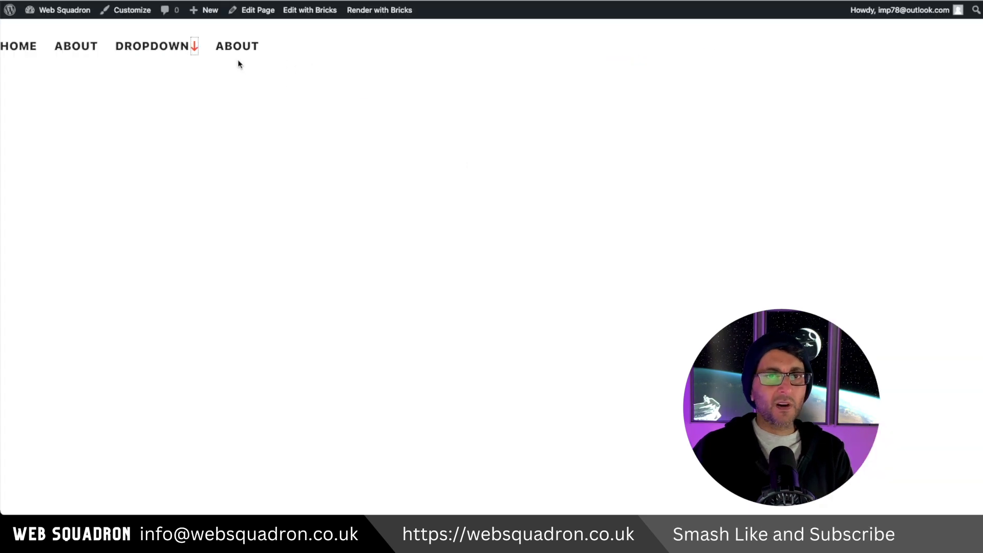
Test opening and closing the dropdown by clicking its arrow on the live page.
{"action": "left_click", "coordinate": [195, 51]}
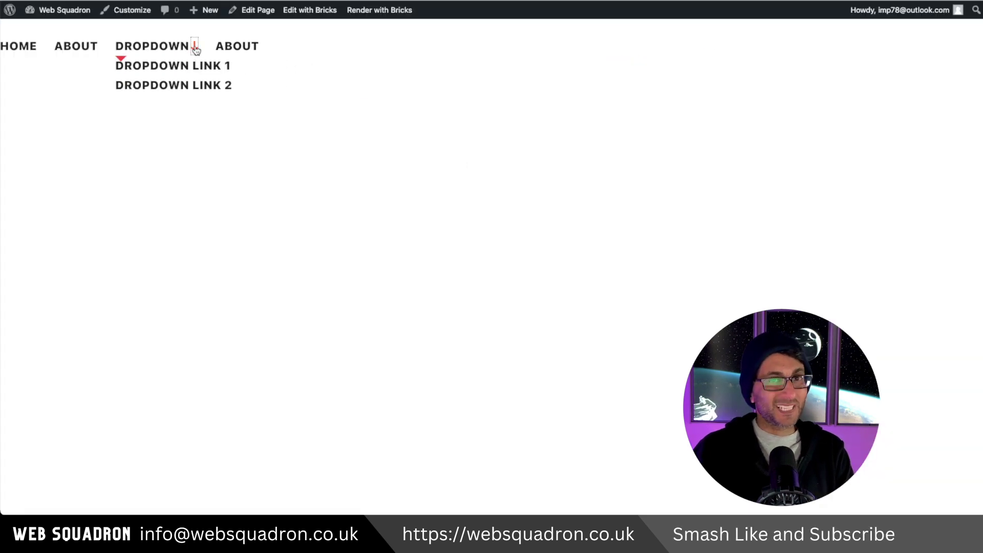
{"action": "left_click", "coordinate": [195, 50]}
{"action": "double_click", "coordinate": [195, 49]}
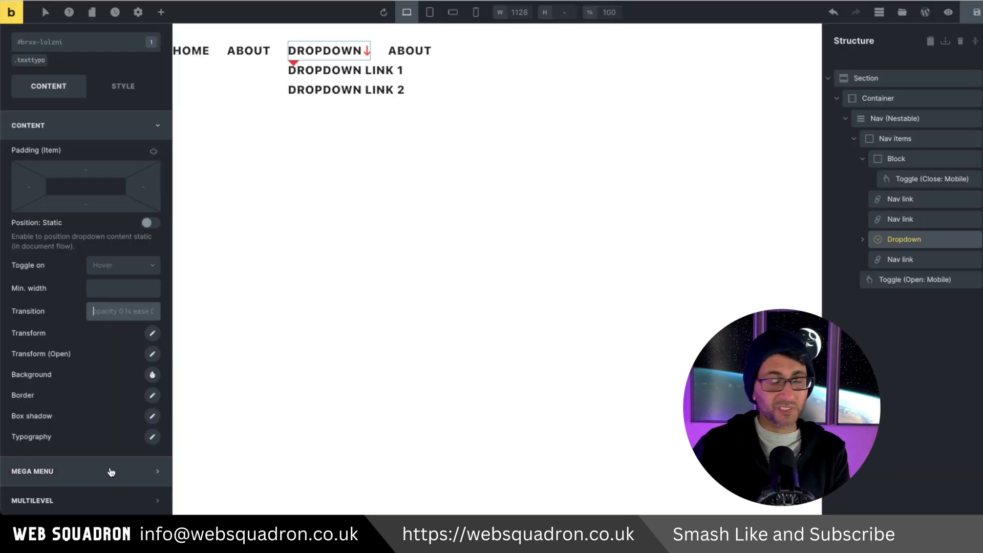
Enable Multilevel on the Dropdown and toggle it open and shut on the live page.
{"action": "left_click", "coordinate": [110, 500]}
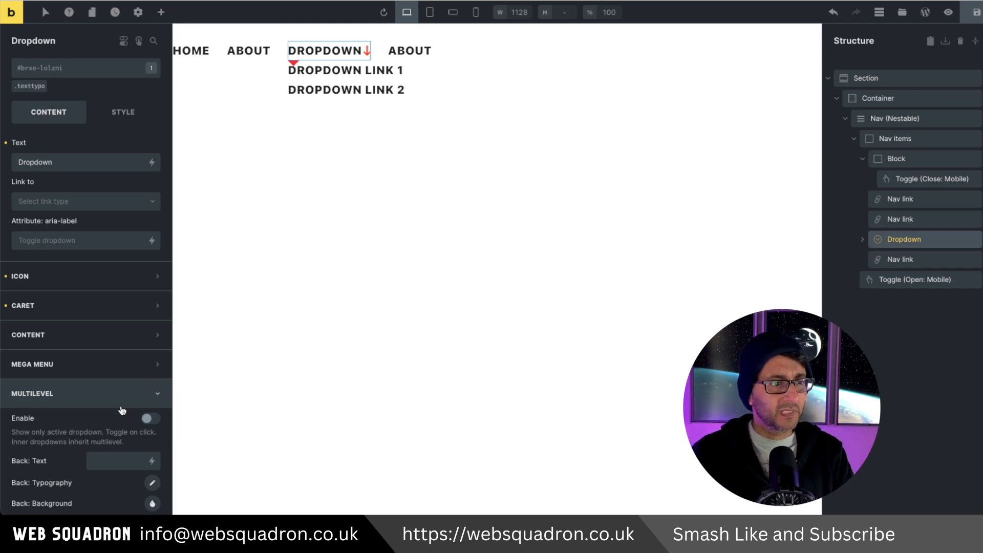
{"action": "left_click", "coordinate": [149, 419]}
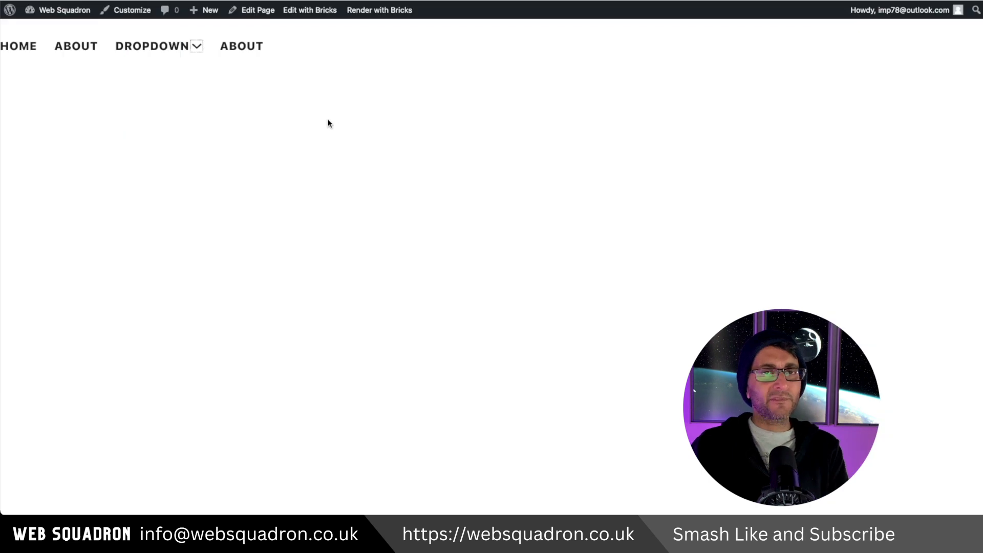
{"action": "left_click", "coordinate": [198, 48]}
{"action": "left_click", "coordinate": [198, 47]}
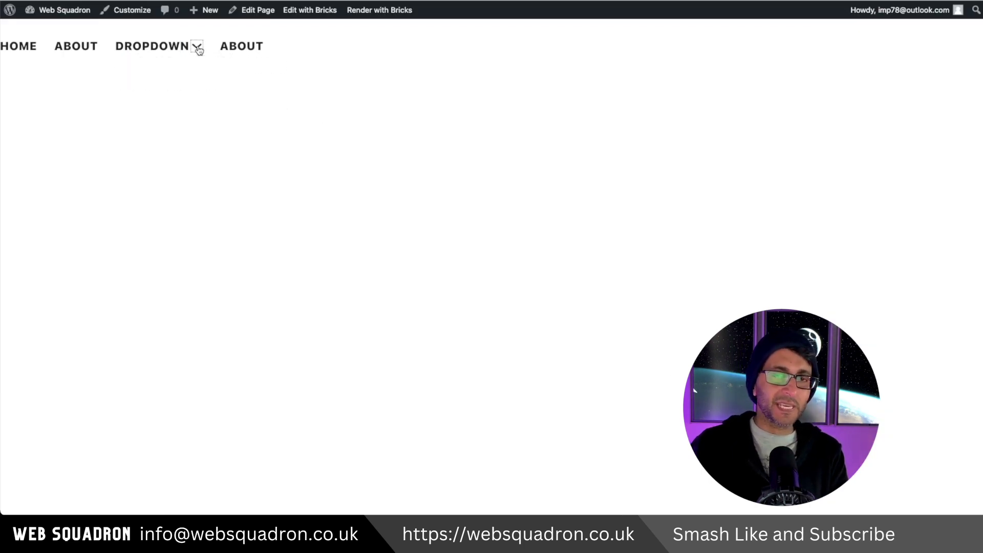
{"action": "left_click", "coordinate": [198, 47]}
{"action": "left_click", "coordinate": [197, 47]}
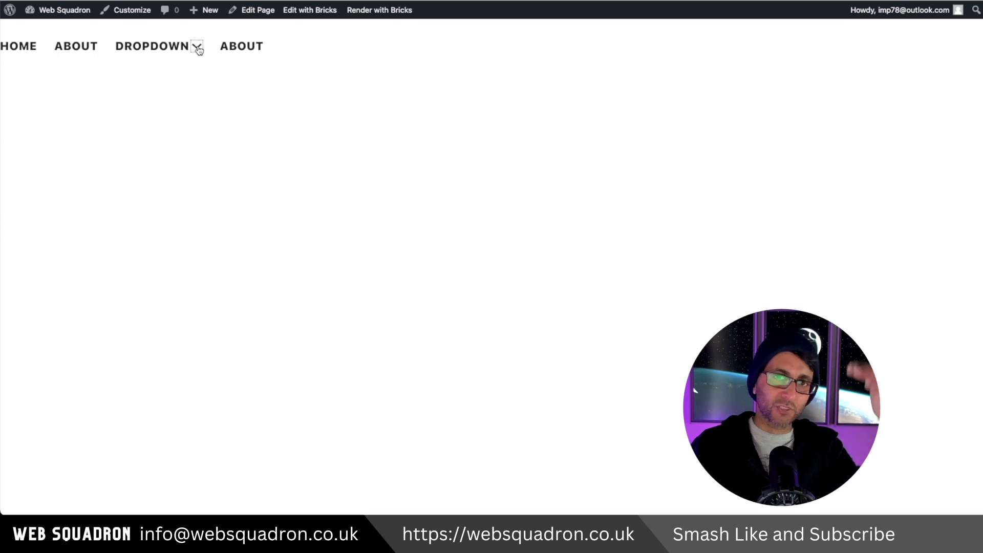
{"action": "left_click", "coordinate": [198, 47]}
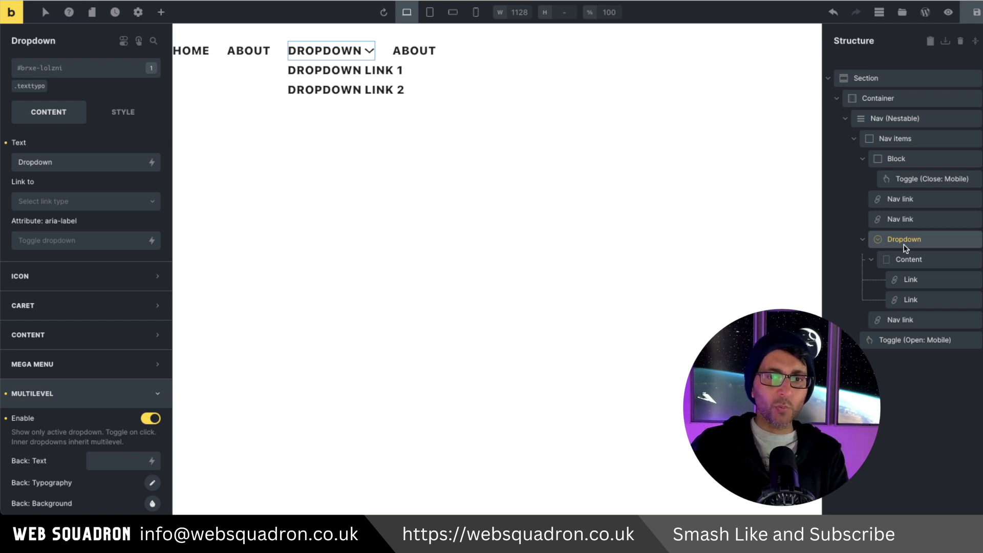
Duplicate the Dropdown and nest the copy between the first dropdown's two links.
{"action": "left_click", "coordinate": [864, 240]}
{"action": "right_click", "coordinate": [862, 240]}
{"action": "left_click", "coordinate": [879, 287]}
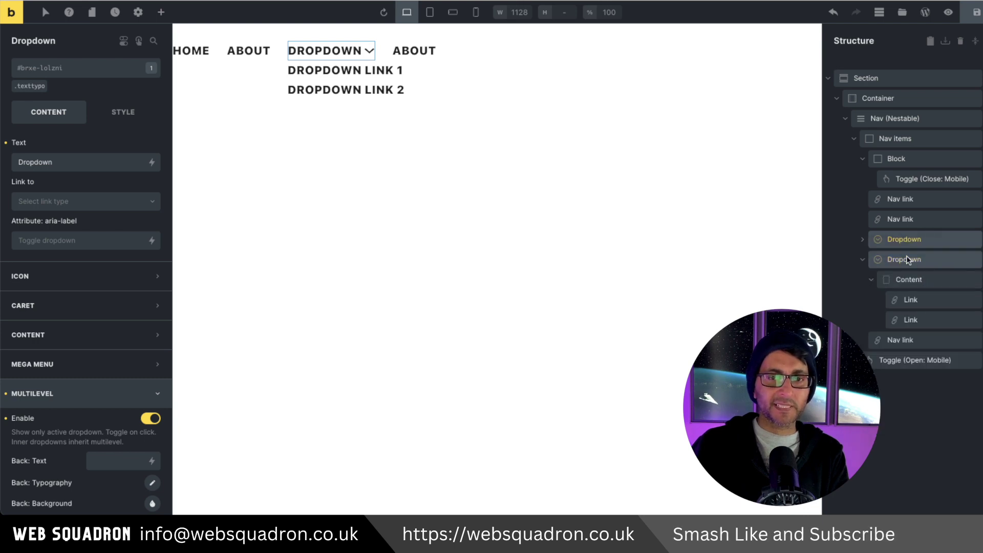
{"action": "left_click", "coordinate": [862, 259]}
{"action": "left_click", "coordinate": [885, 260]}
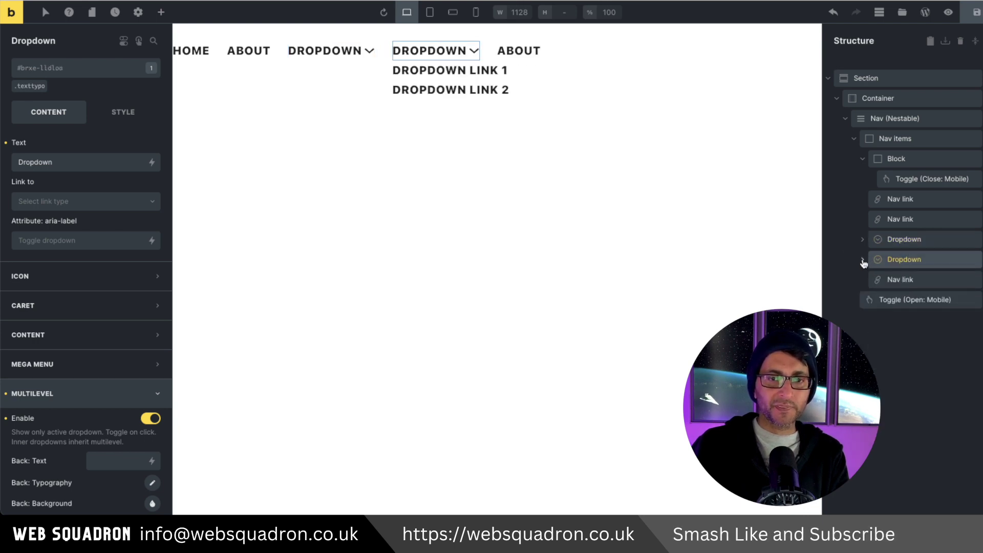
{"action": "left_click", "coordinate": [863, 259]}
{"action": "left_click", "coordinate": [862, 239]}
{"action": "left_click", "coordinate": [864, 321]}
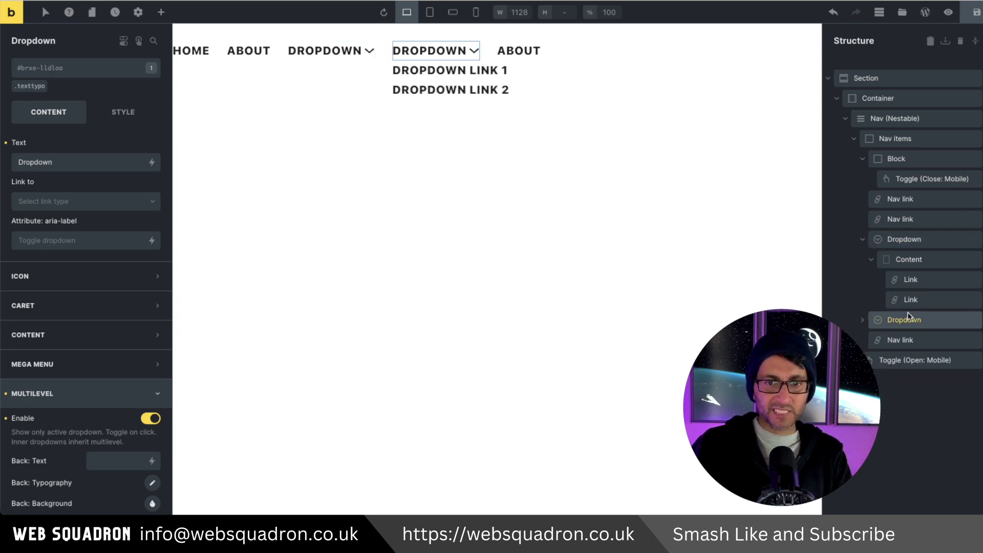
{"action": "left_click_drag", "start_coordinate": [881, 322], "coordinate": [915, 309]}
{"action": "left_click", "coordinate": [880, 320]}
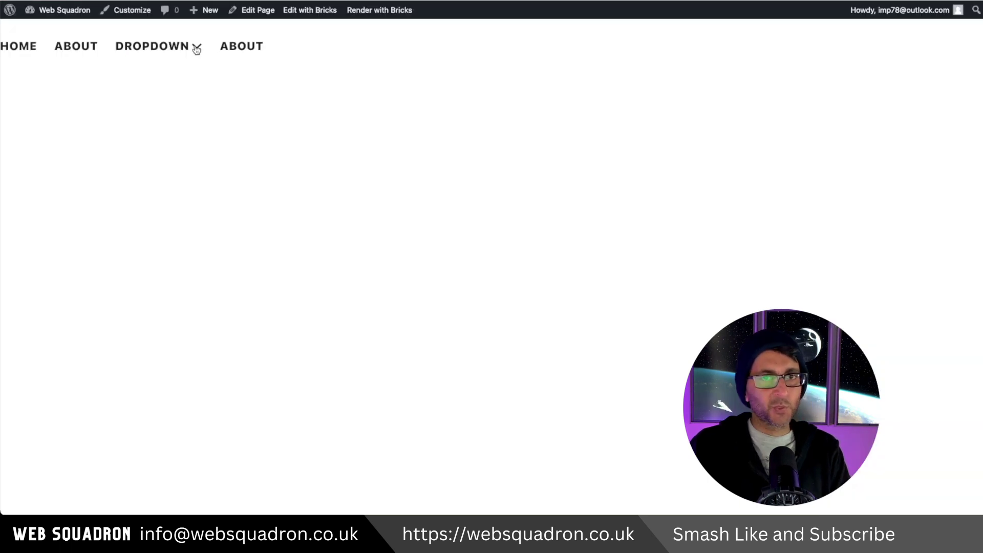
Test the DROPDOWN menu and its nested submenu on the live page.
{"action": "left_click", "coordinate": [196, 46]}
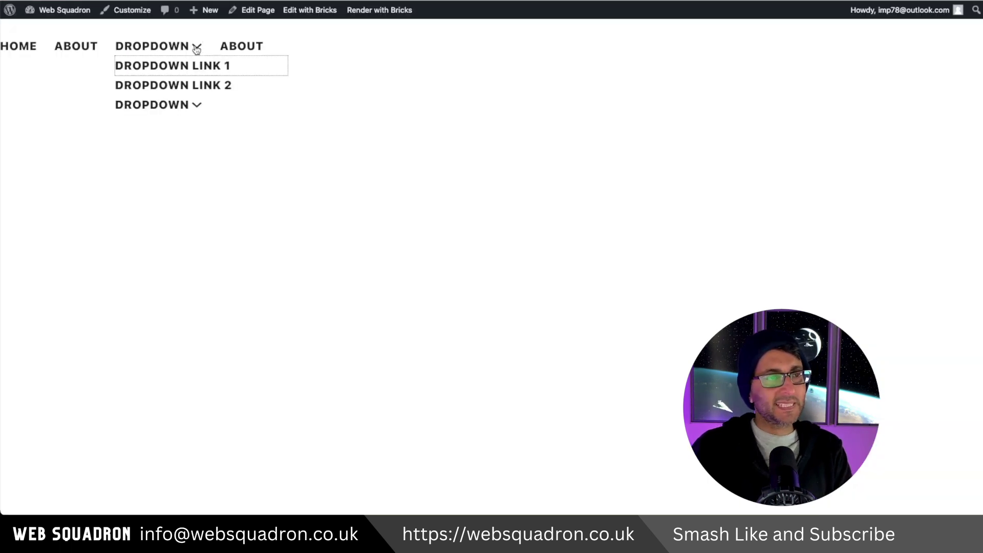
{"action": "left_click", "coordinate": [195, 106]}
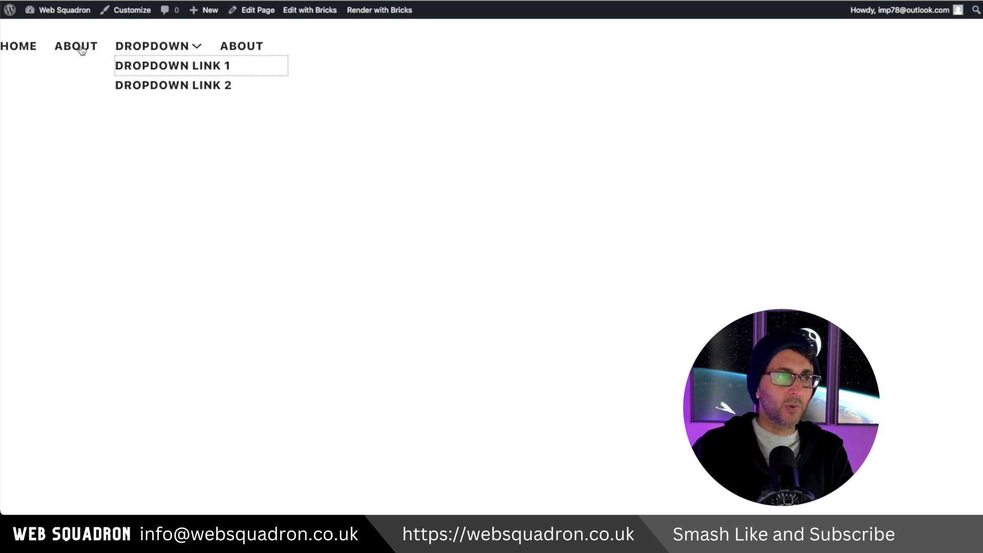
{"action": "double_click", "coordinate": [163, 49]}
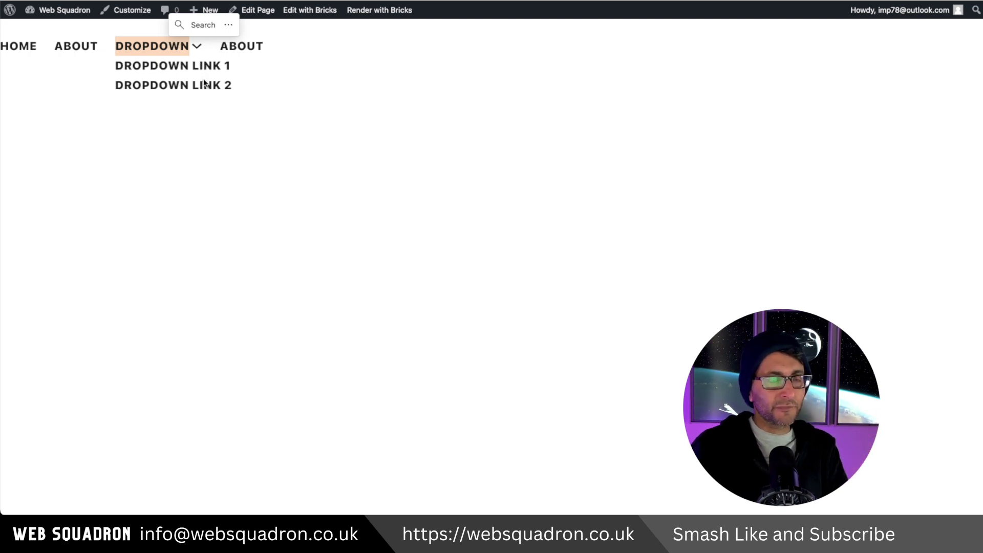
{"action": "mouse_move", "coordinate": [205, 10]}
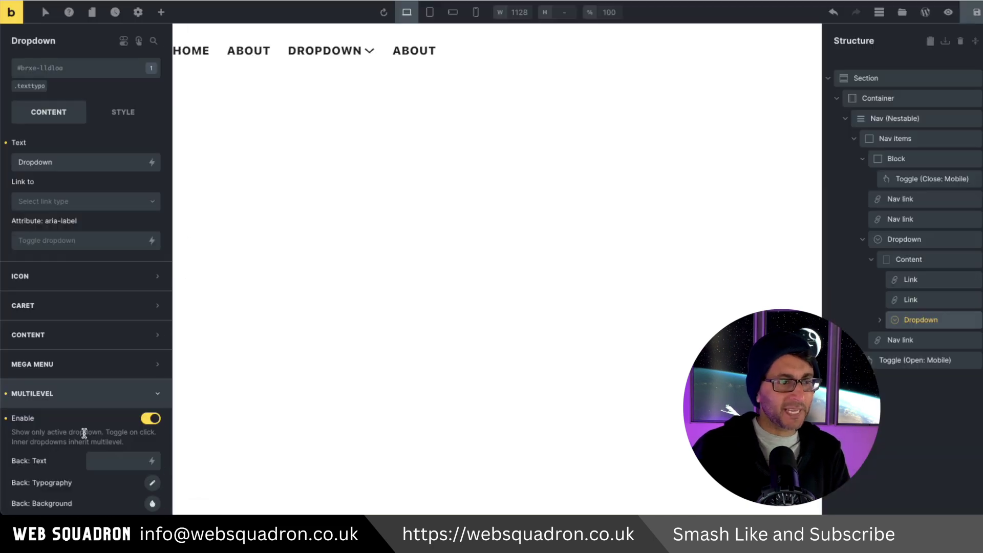
Give the parent Dropdown's back link the text 'Go Back' and a yellow background.
{"action": "left_click", "coordinate": [916, 241]}
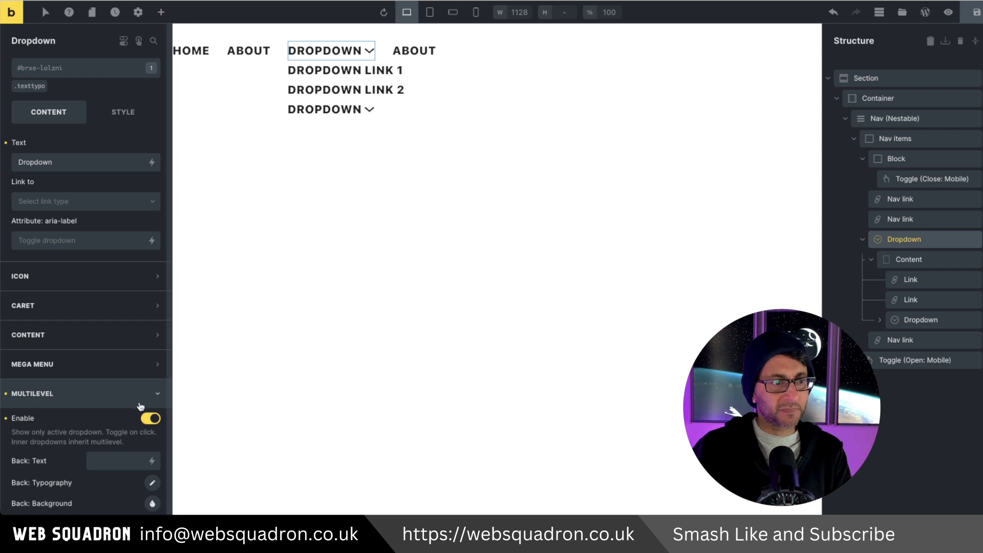
{"action": "scroll", "coordinate": [93, 407], "scroll_direction": "down", "scroll_amount": 1}
{"action": "scroll", "coordinate": [93, 408], "scroll_direction": "down", "scroll_amount": 1}
{"action": "left_click", "coordinate": [106, 451]}
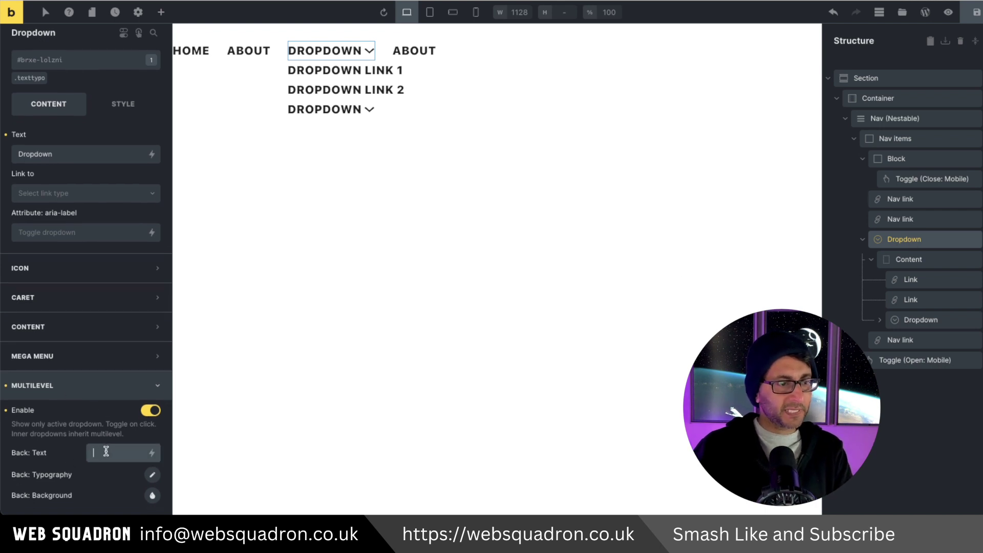
{"action": "type", "text": "Go Back"}
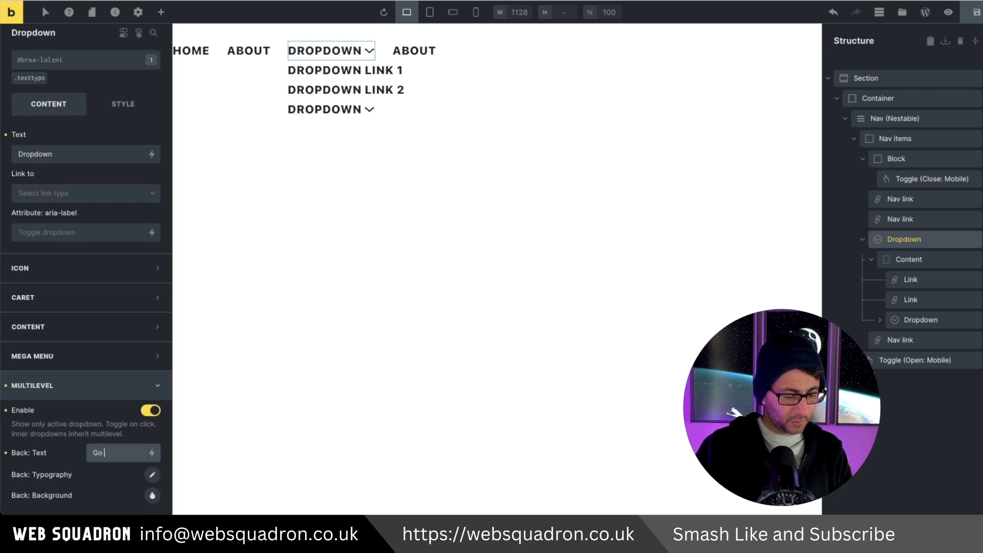
{"action": "left_click", "coordinate": [153, 496]}
{"action": "scroll", "coordinate": [93, 474], "scroll_direction": "down", "scroll_amount": 2}
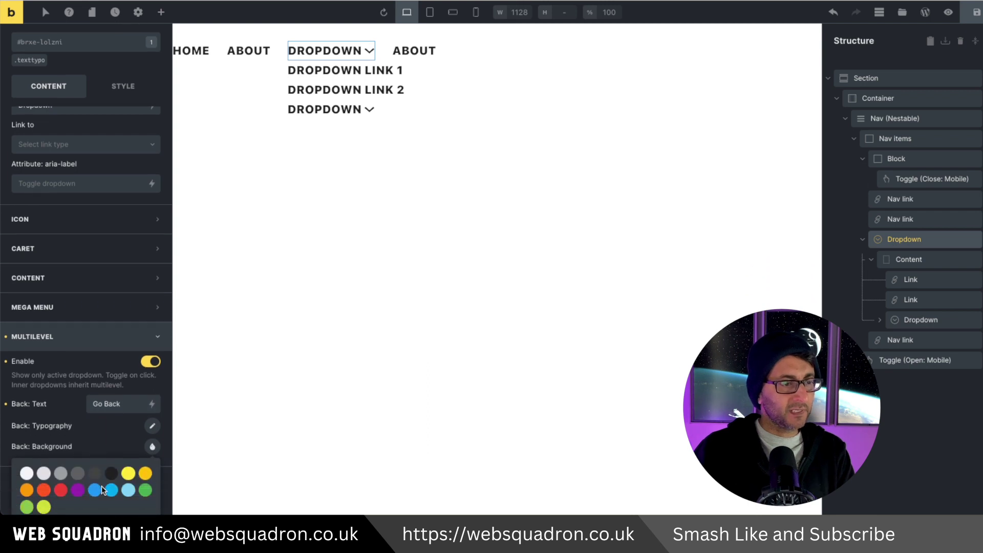
Delete the inner dropdown, duplicate the parent Dropdown and nest the copy inside its content.
{"action": "right_click", "coordinate": [921, 319]}
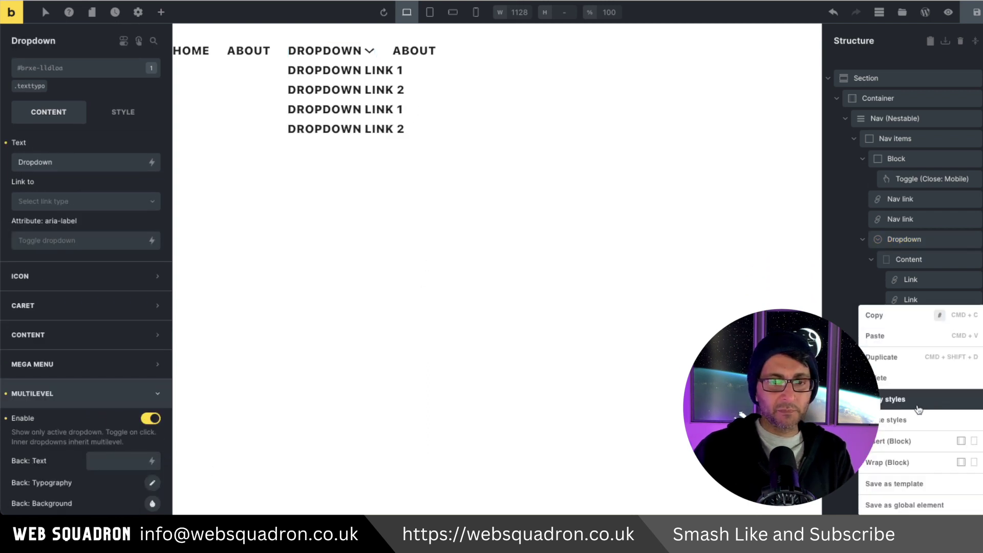
{"action": "left_click", "coordinate": [914, 388]}
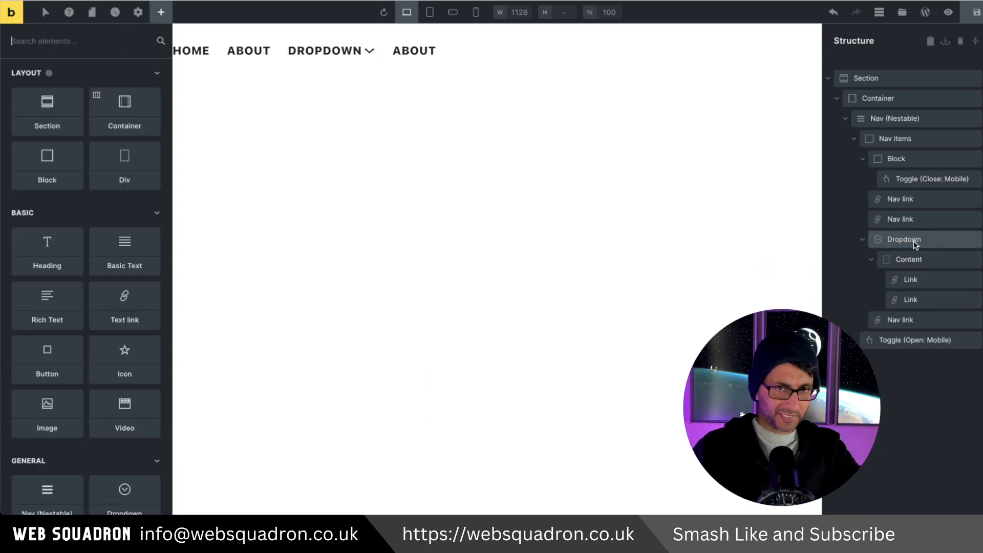
{"action": "right_click", "coordinate": [914, 241]}
{"action": "left_click", "coordinate": [886, 292]}
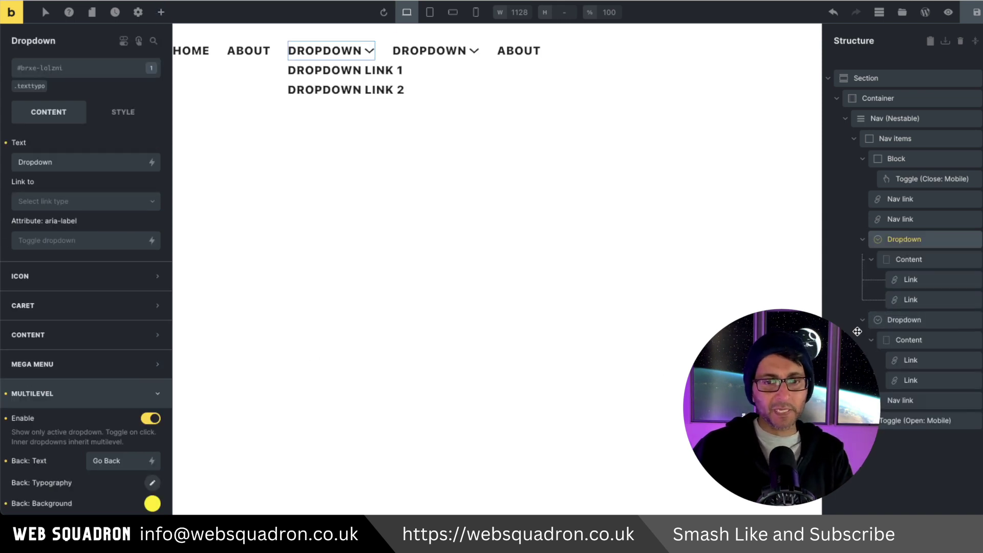
{"action": "left_click_drag", "start_coordinate": [861, 322], "coordinate": [896, 307]}
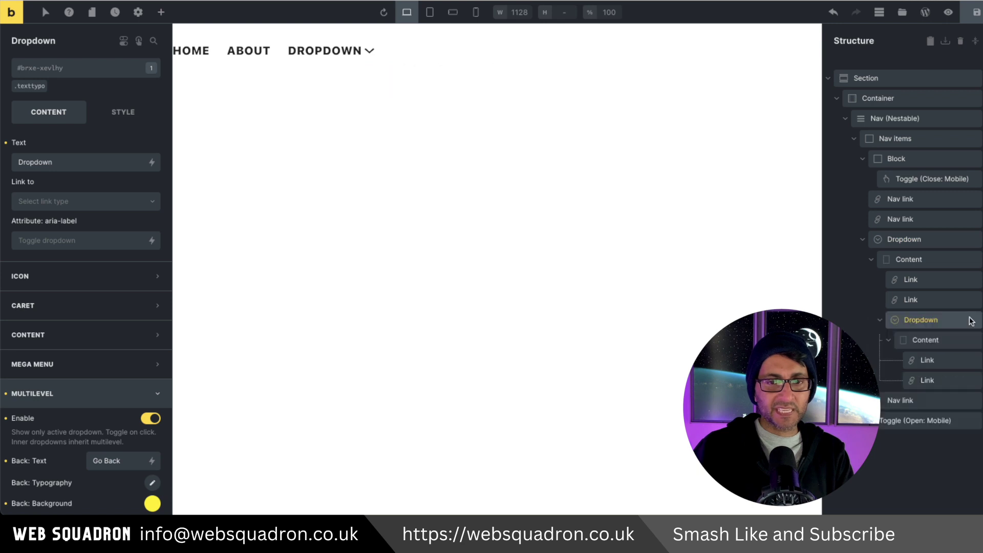
{"action": "left_click", "coordinate": [880, 320]}
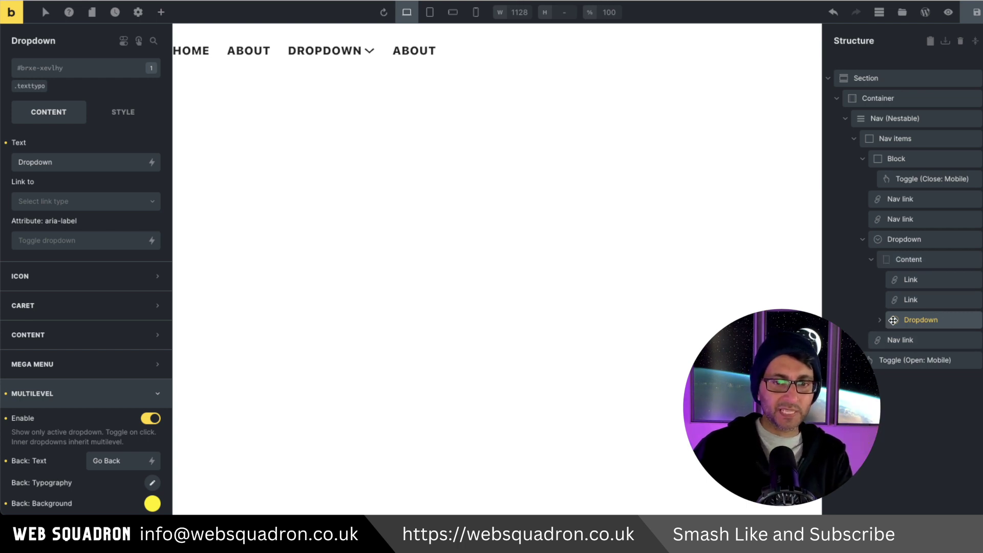
{"action": "scroll", "coordinate": [134, 477], "scroll_direction": "down", "scroll_amount": 1}
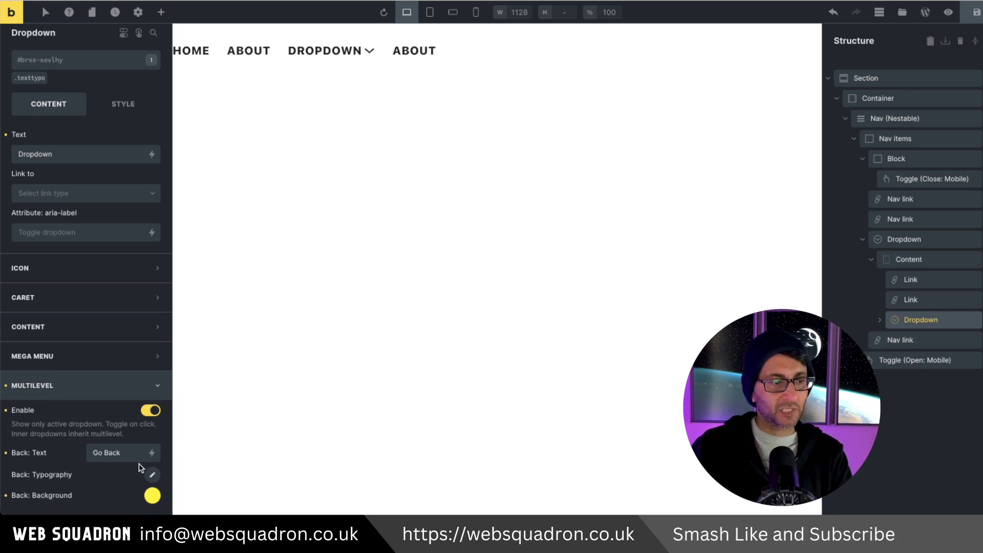
Save, then open DROPDOWN and its nested submenu with Dropdown Link 3 and 4 live.
{"action": "left_click", "coordinate": [972, 17]}
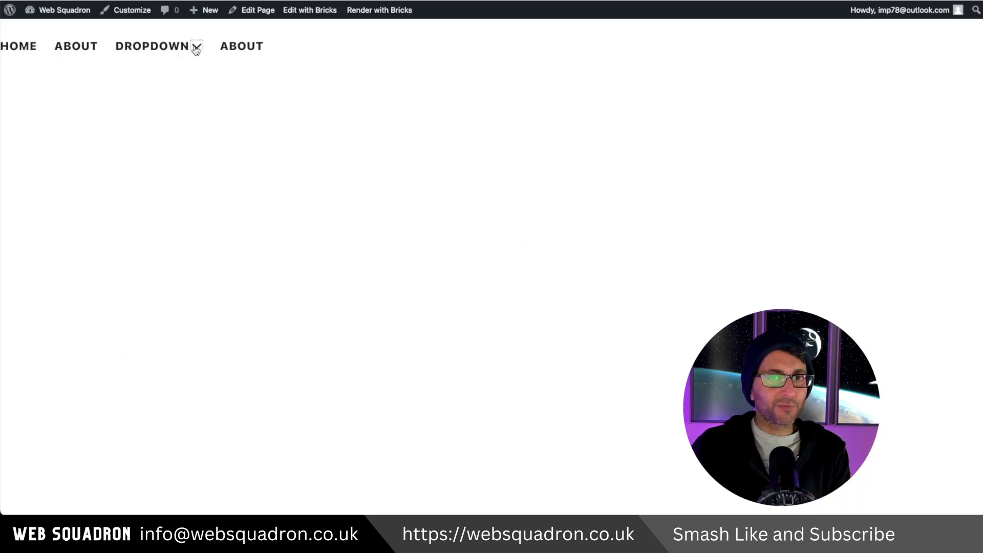
{"action": "left_click", "coordinate": [196, 48]}
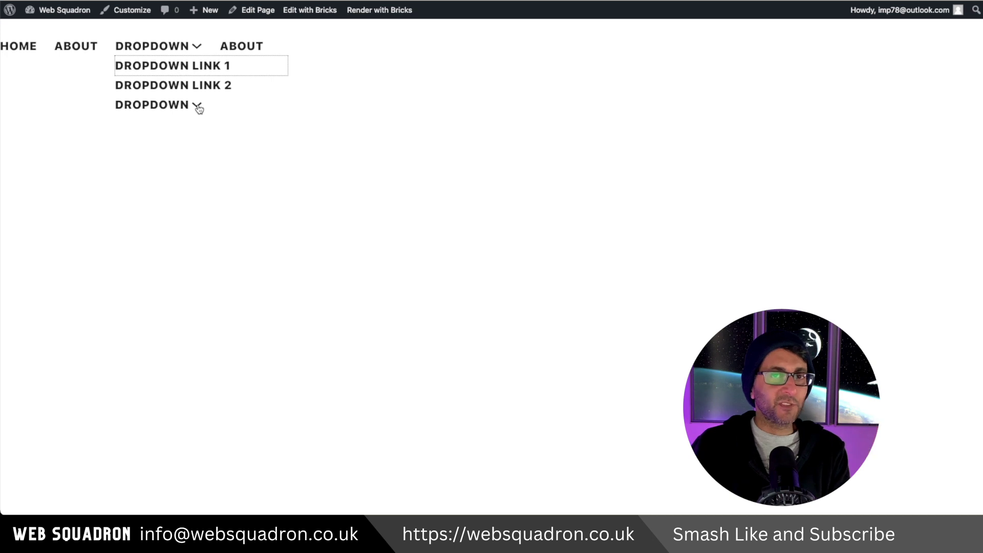
{"action": "left_click", "coordinate": [199, 107]}
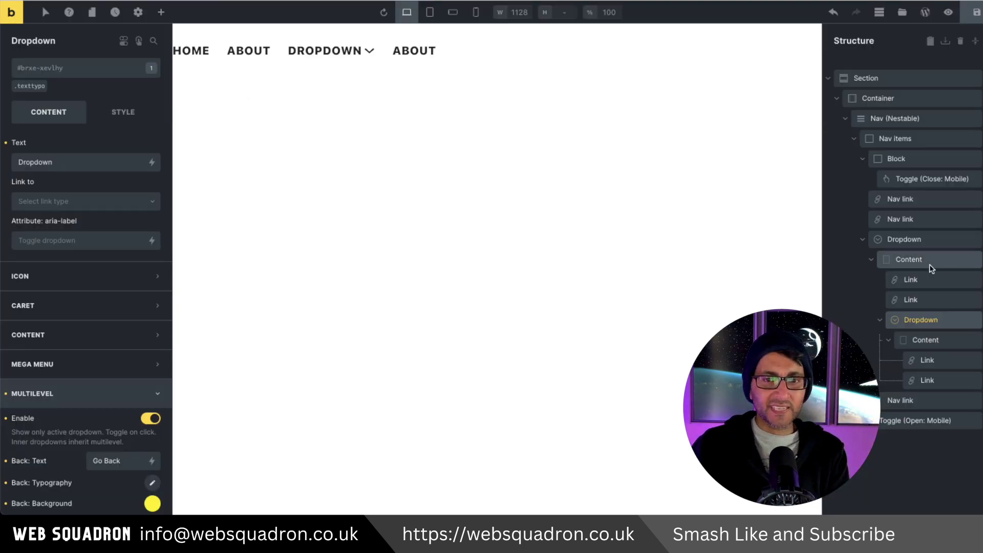
Turn multilevel off on the nested Dropdown and clear its back link text, comparing with the parent.
{"action": "left_click", "coordinate": [931, 242]}
{"action": "scroll", "coordinate": [120, 428], "scroll_direction": "down", "scroll_amount": 1}
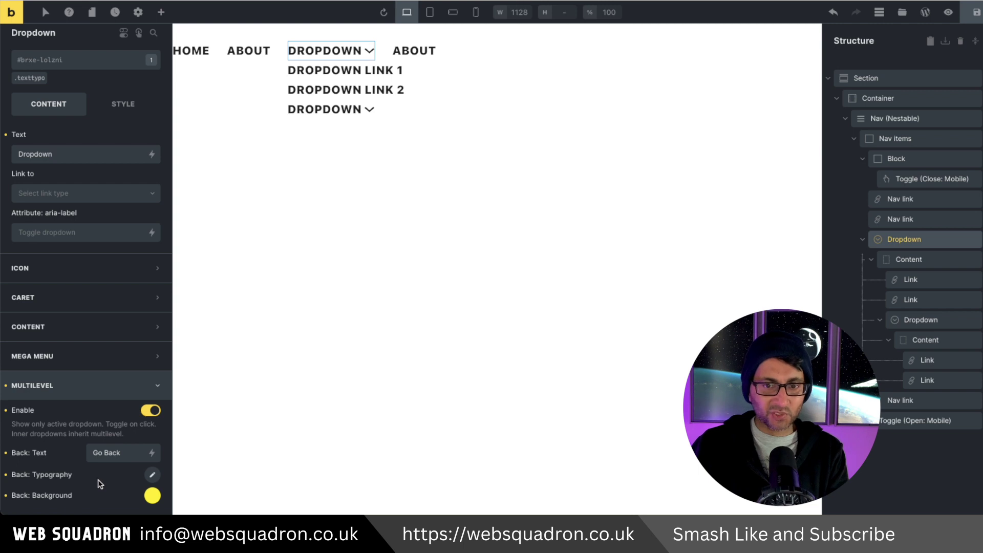
{"action": "left_click", "coordinate": [929, 320]}
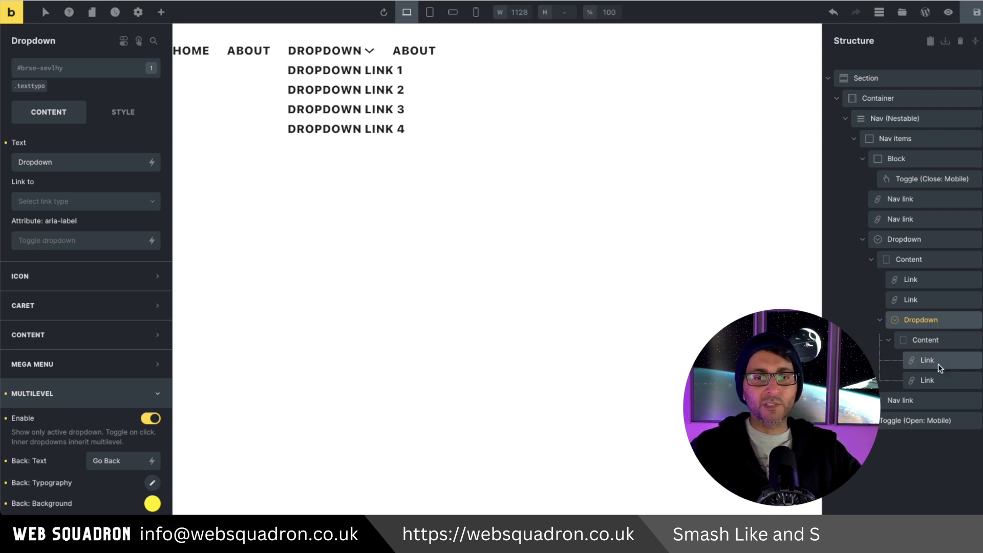
{"action": "left_click", "coordinate": [152, 419]}
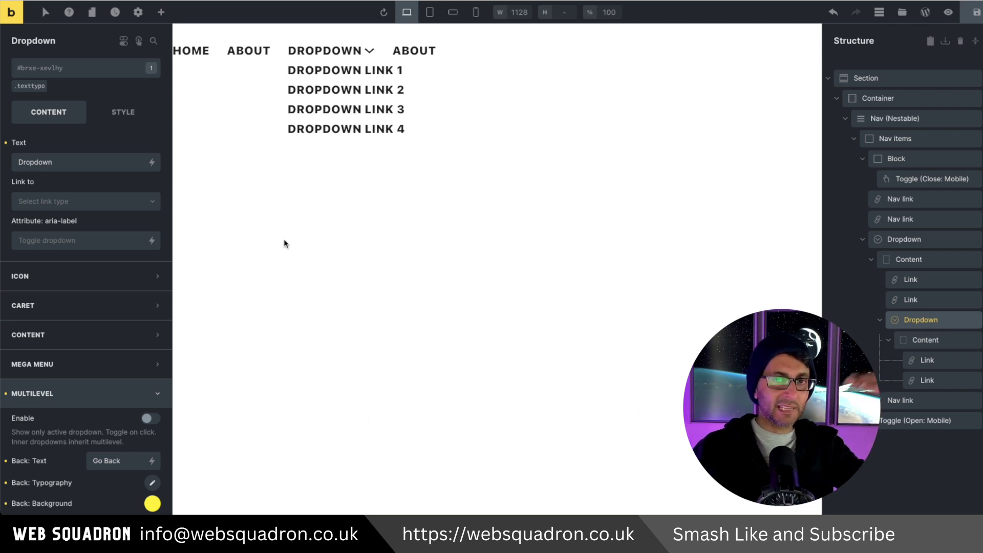
{"action": "left_click", "coordinate": [920, 240]}
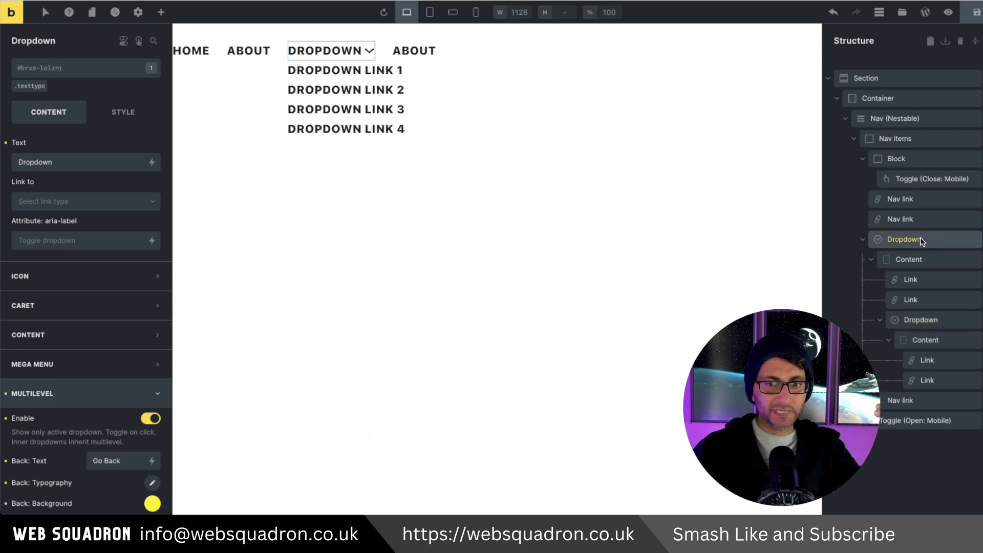
{"action": "left_click", "coordinate": [920, 323]}
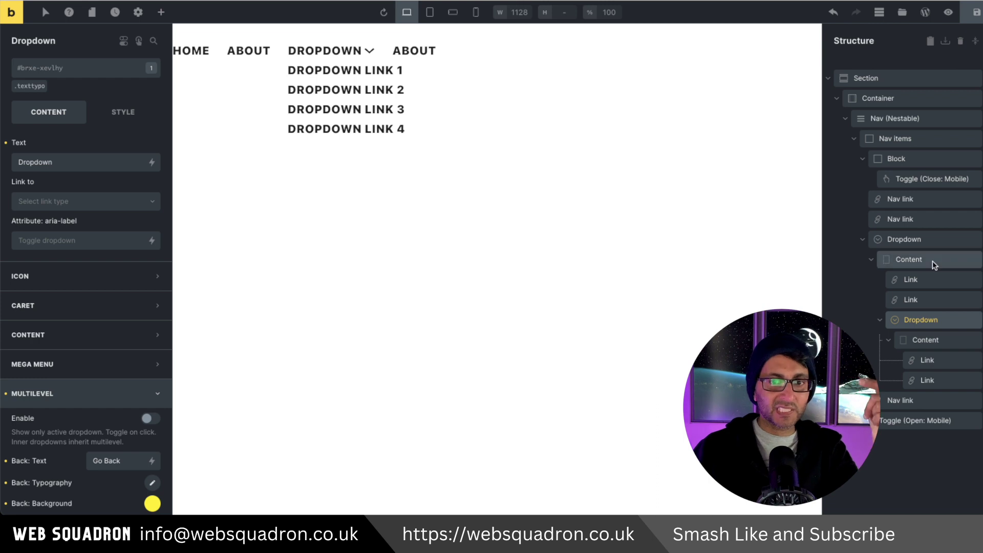
{"action": "left_click", "coordinate": [936, 239]}
{"action": "left_click", "coordinate": [941, 320]}
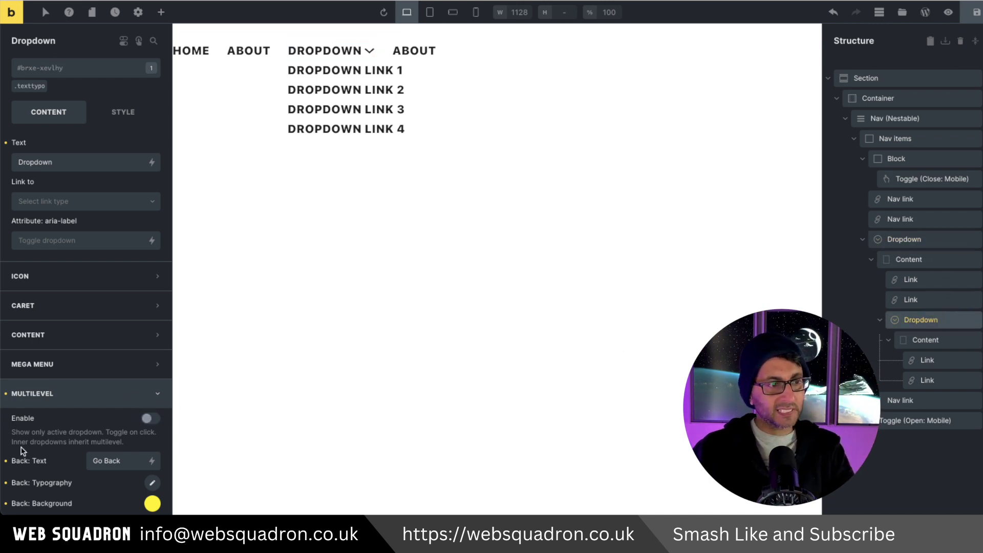
{"action": "left_click", "coordinate": [5, 461]}
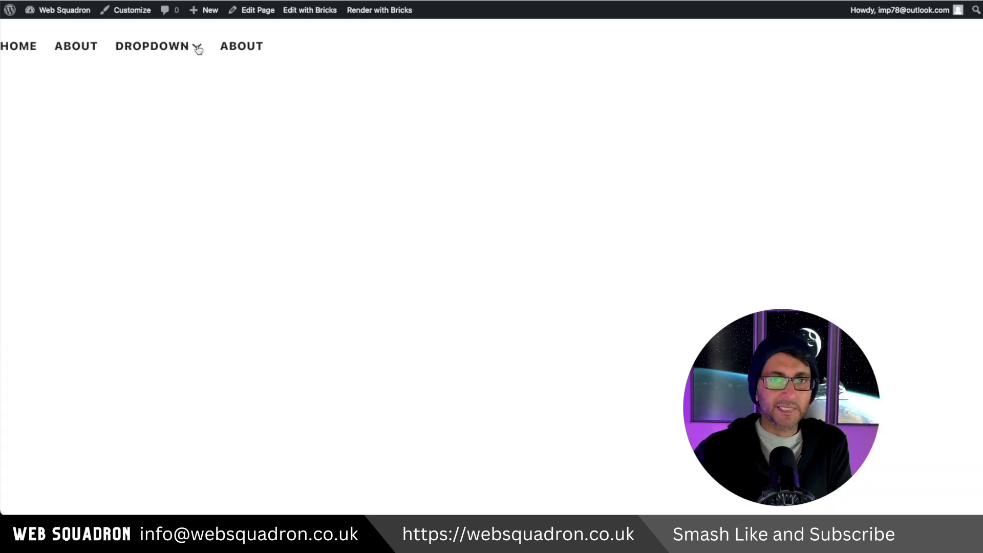
On the live page, open DROPDOWN and its nested submenu to check the yellow Go Back link.
{"action": "left_click", "coordinate": [198, 48]}
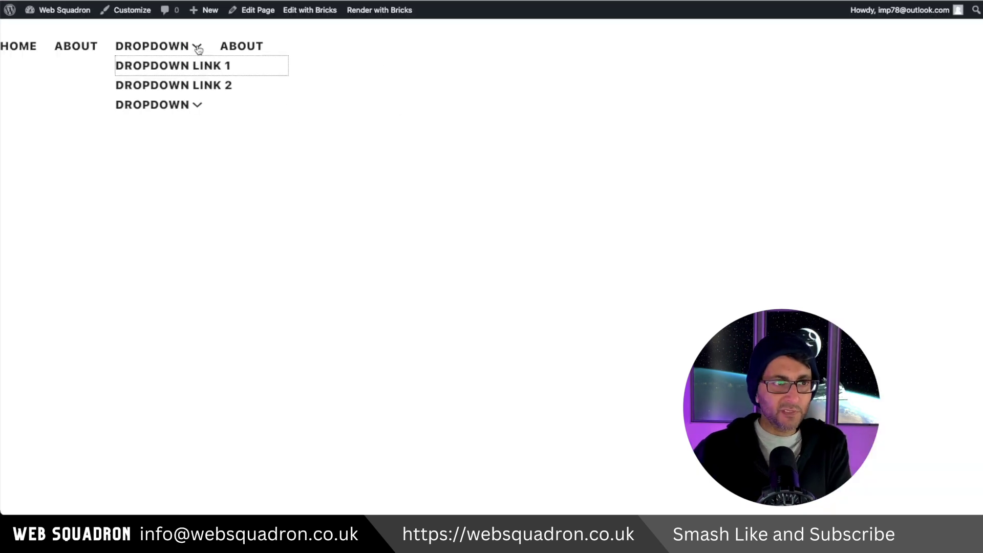
{"action": "left_click", "coordinate": [199, 106]}
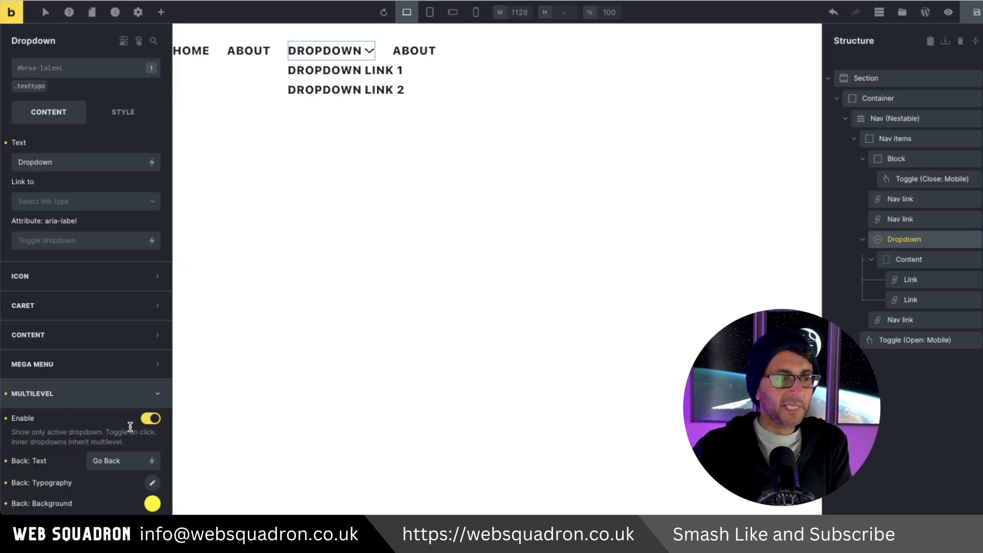
Reset the nested dropdown's back text, typography, background and multilevel settings, then save.
{"action": "left_click", "coordinate": [4, 462]}
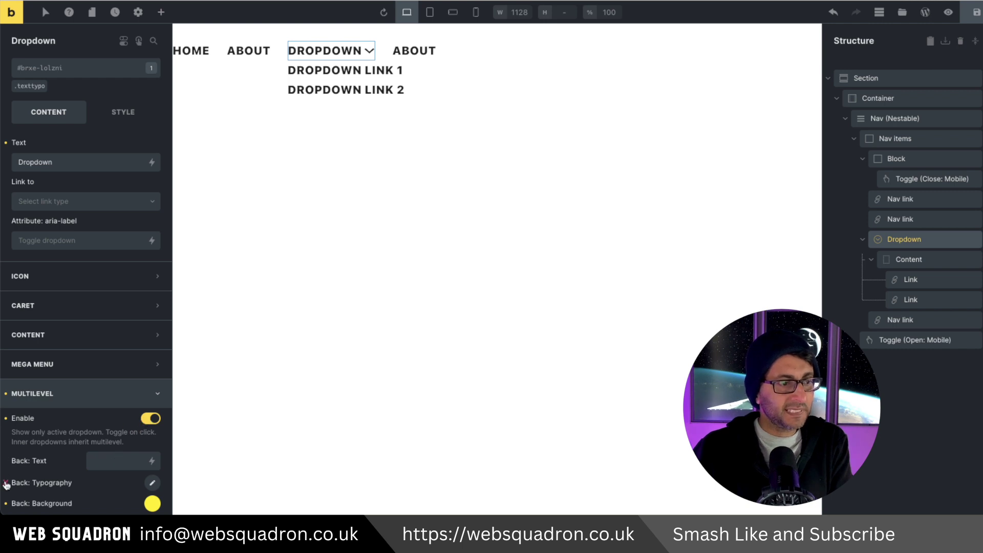
{"action": "left_click", "coordinate": [5, 483]}
{"action": "left_click", "coordinate": [4, 503]}
{"action": "left_click", "coordinate": [6, 419]}
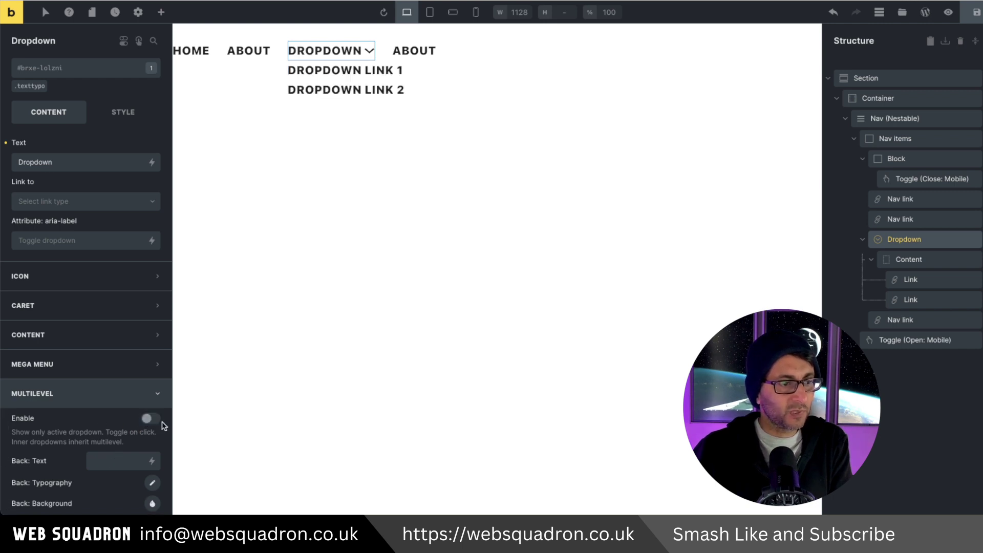
{"action": "left_click", "coordinate": [153, 392]}
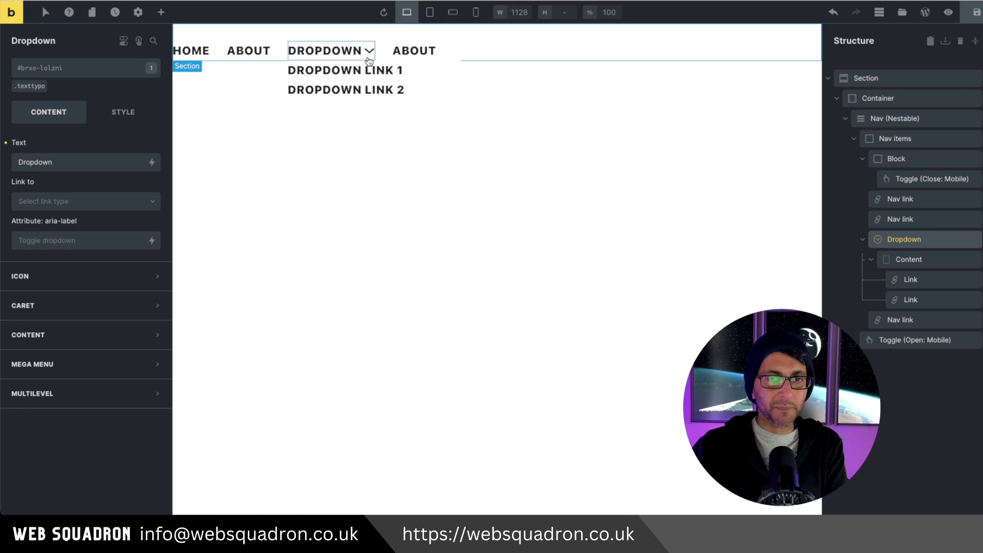
{"action": "key", "text": "ctrl+s"}
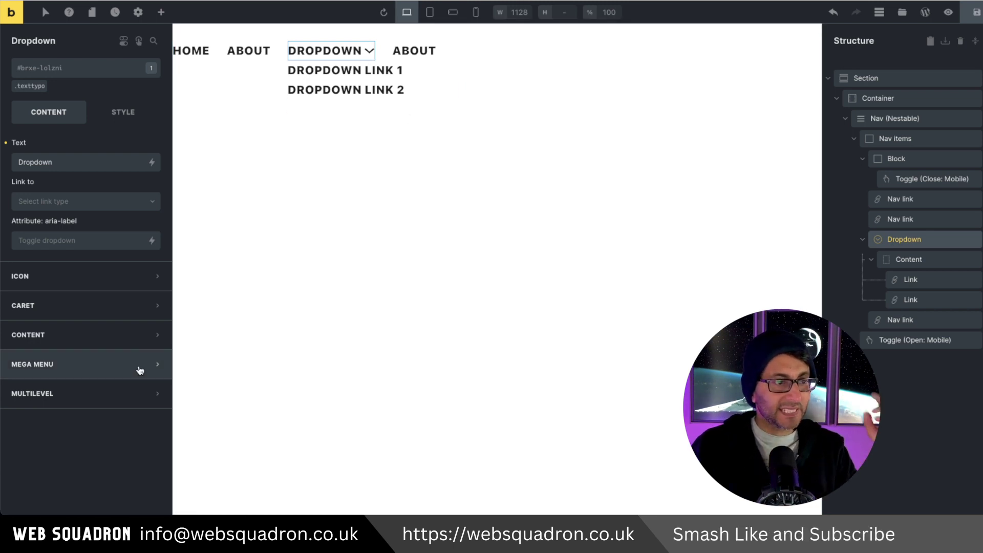
Enable mega menu on the Dropdown so its content spans the full width.
{"action": "left_click", "coordinate": [139, 370]}
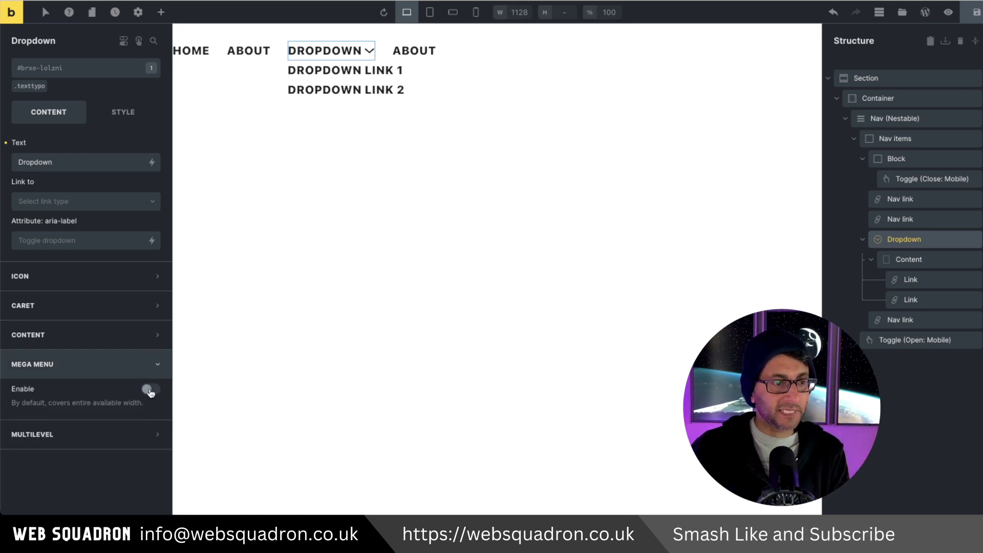
{"action": "left_click", "coordinate": [151, 390]}
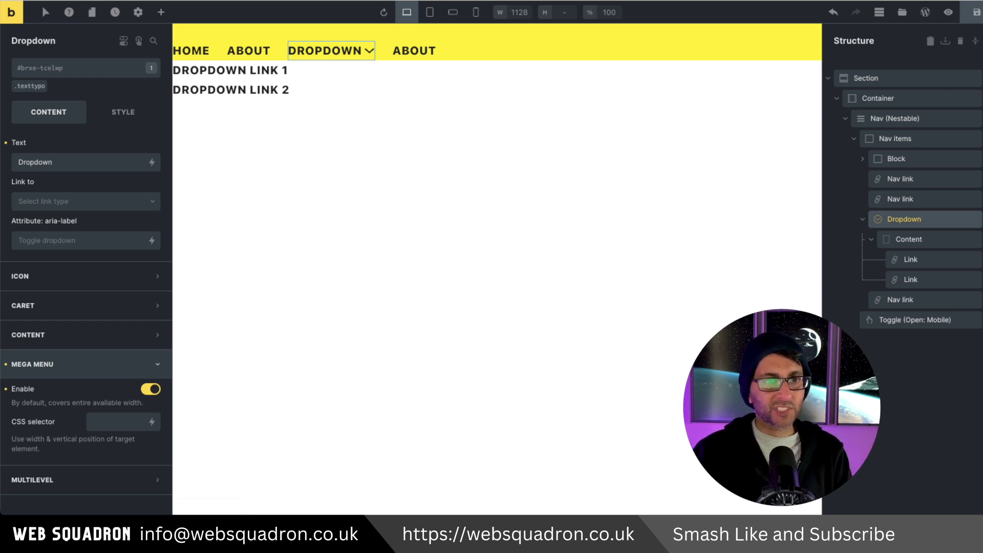
{"action": "left_click", "coordinate": [697, 75]}
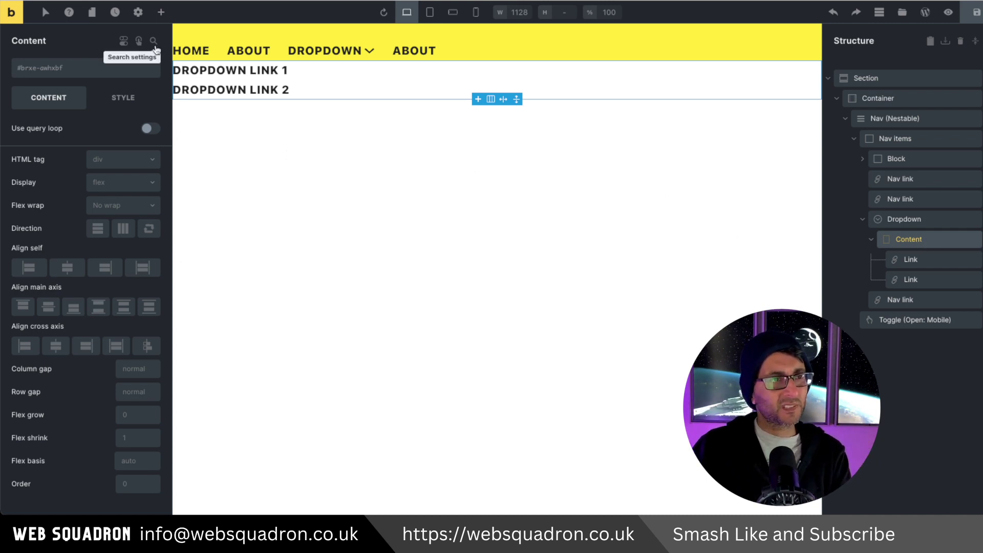
Add a Container to the dropdown content, move the two links into it, and duplicate it twice.
{"action": "left_click", "coordinate": [161, 12]}
{"action": "left_click", "coordinate": [125, 108]}
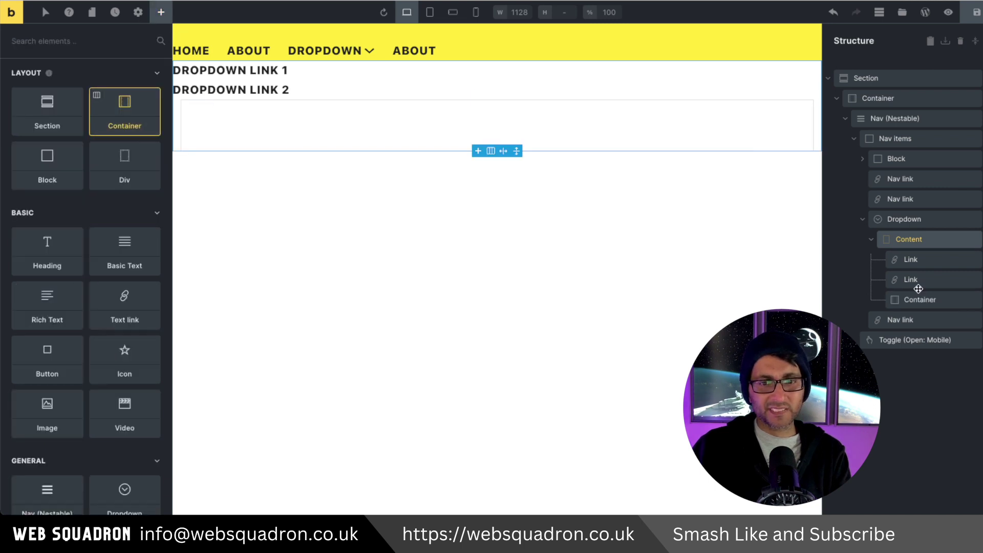
{"action": "left_click_drag", "start_coordinate": [887, 300], "coordinate": [915, 289]}
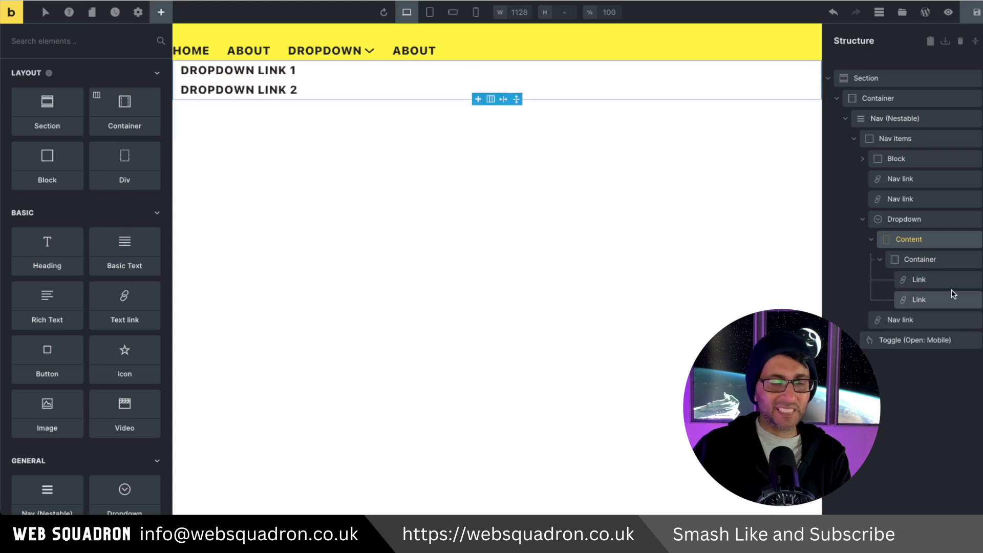
{"action": "right_click", "coordinate": [897, 263]}
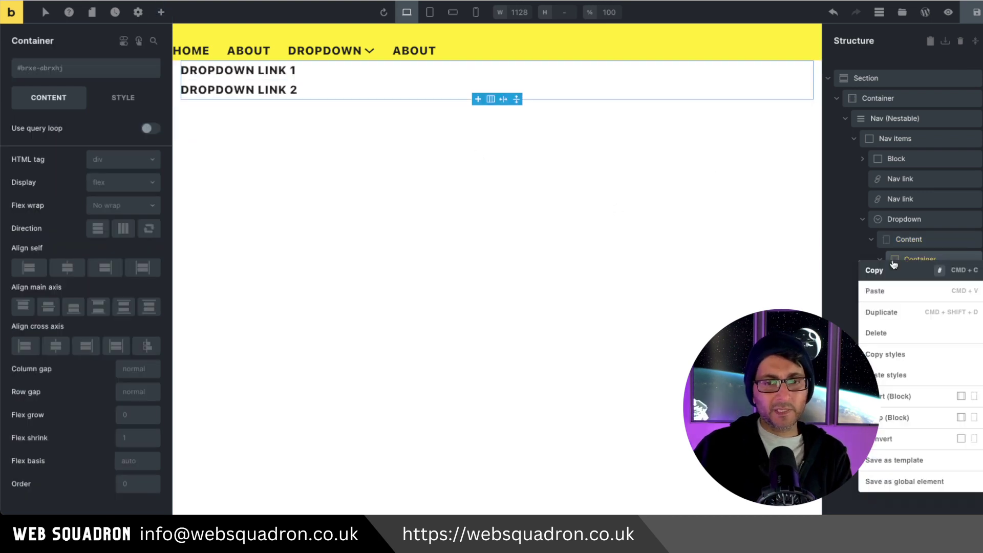
{"action": "left_click", "coordinate": [902, 312]}
{"action": "right_click", "coordinate": [896, 262]}
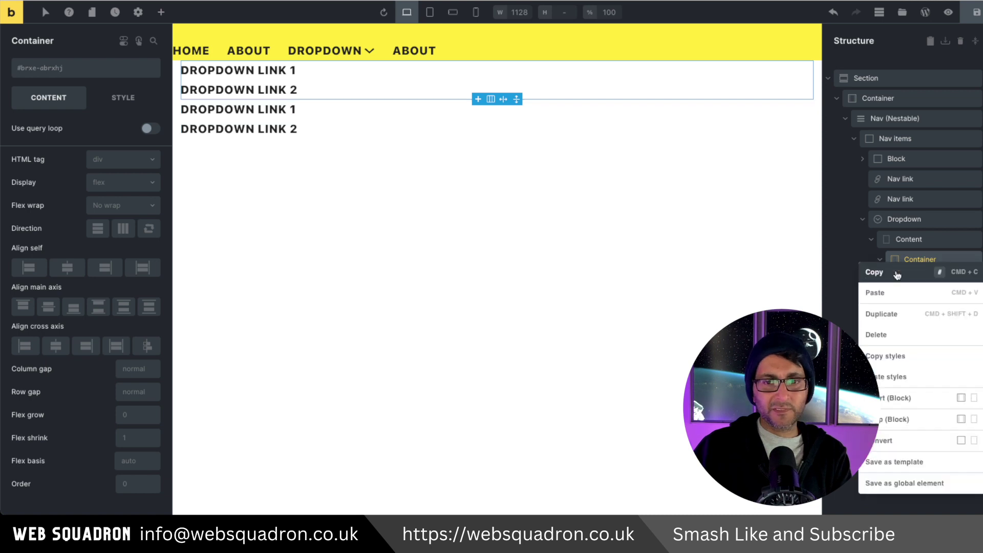
{"action": "left_click", "coordinate": [902, 312]}
Set the dropdown content's direction to row and its display to grid.
{"action": "left_click", "coordinate": [921, 244]}
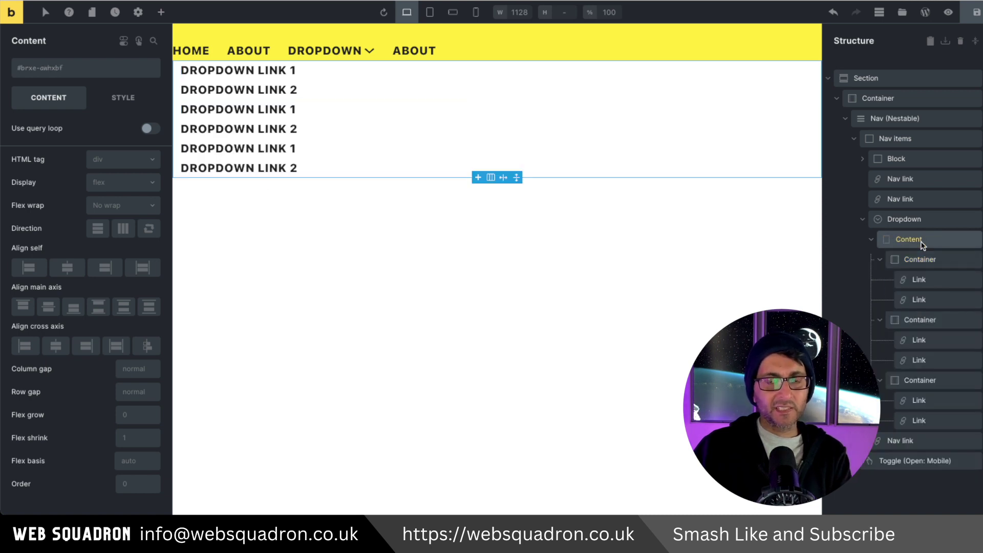
{"action": "left_click", "coordinate": [126, 231]}
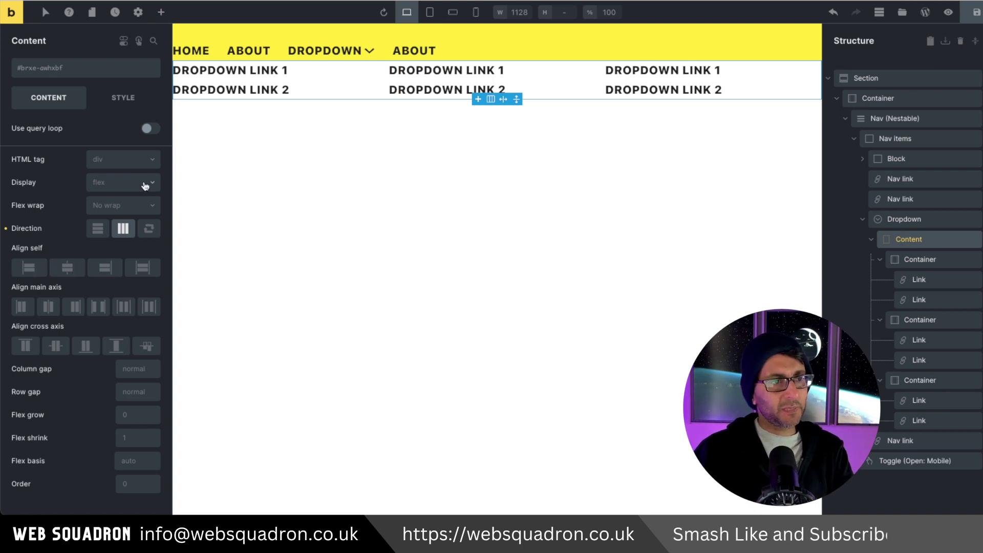
{"action": "left_click", "coordinate": [144, 185]}
{"action": "left_click", "coordinate": [123, 218]}
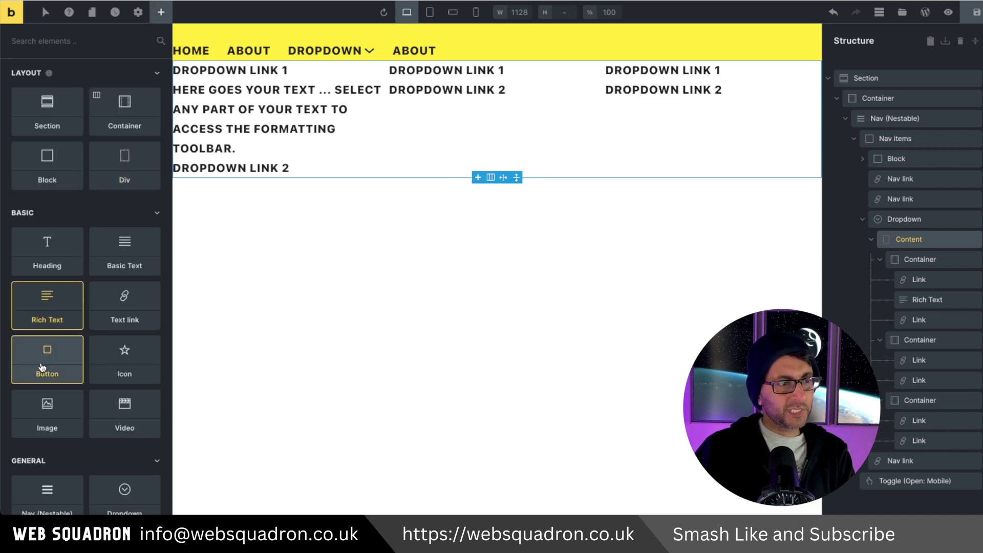
Drag a Button into the second column and an Image into the third column.
{"action": "left_click_drag", "start_coordinate": [46, 356], "coordinate": [406, 89]}
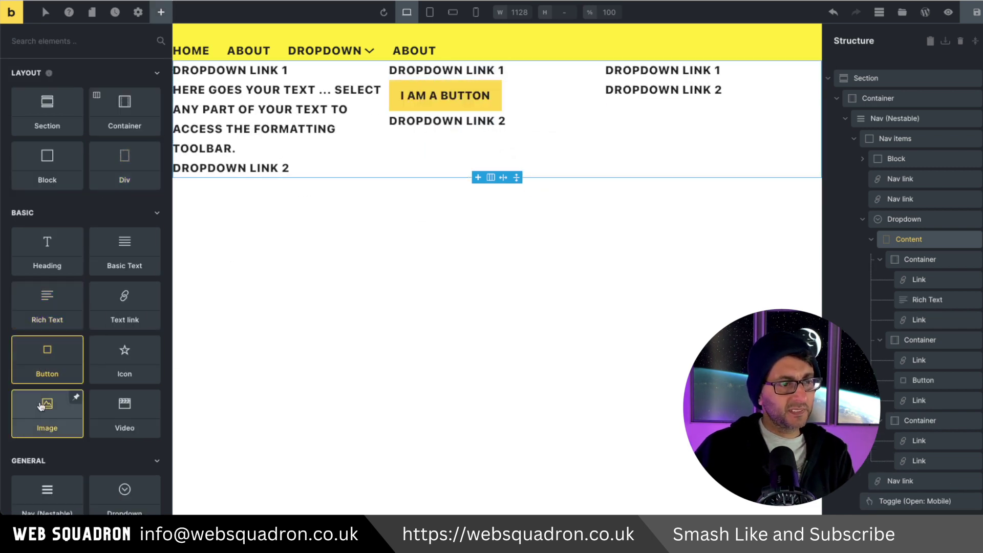
{"action": "left_click_drag", "start_coordinate": [47, 406], "coordinate": [697, 98]}
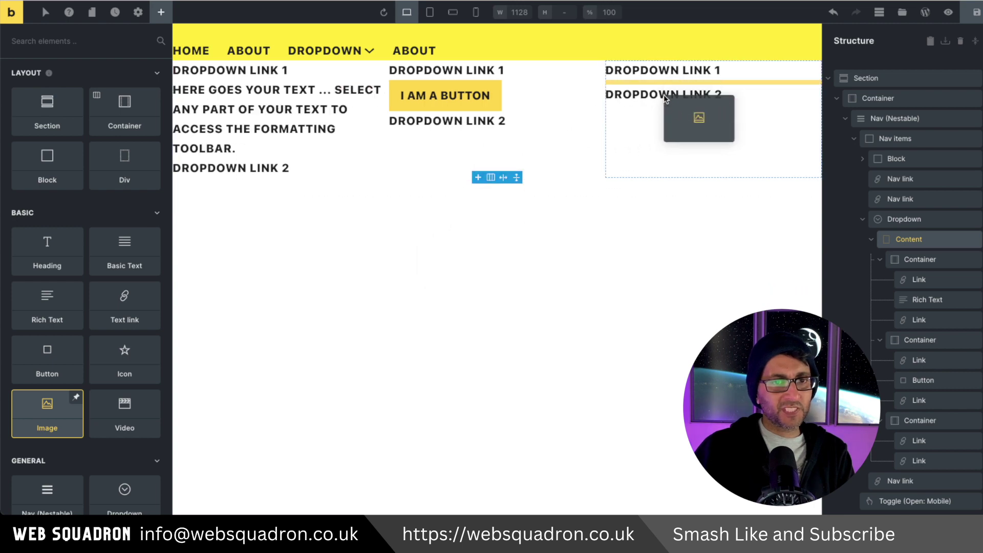
{"action": "left_click_drag", "start_coordinate": [696, 97], "coordinate": [696, 98]}
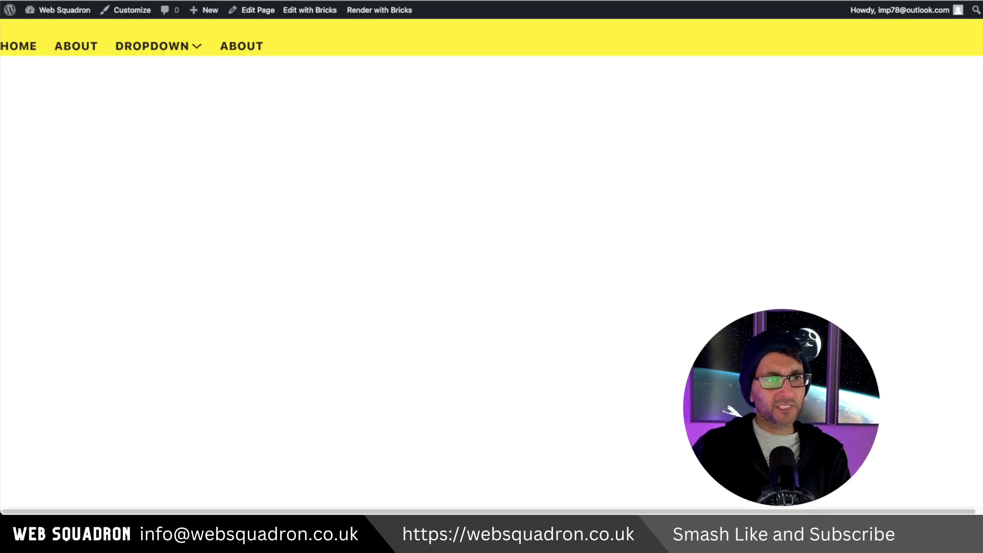
{"action": "mouse_move", "coordinate": [197, 49]}
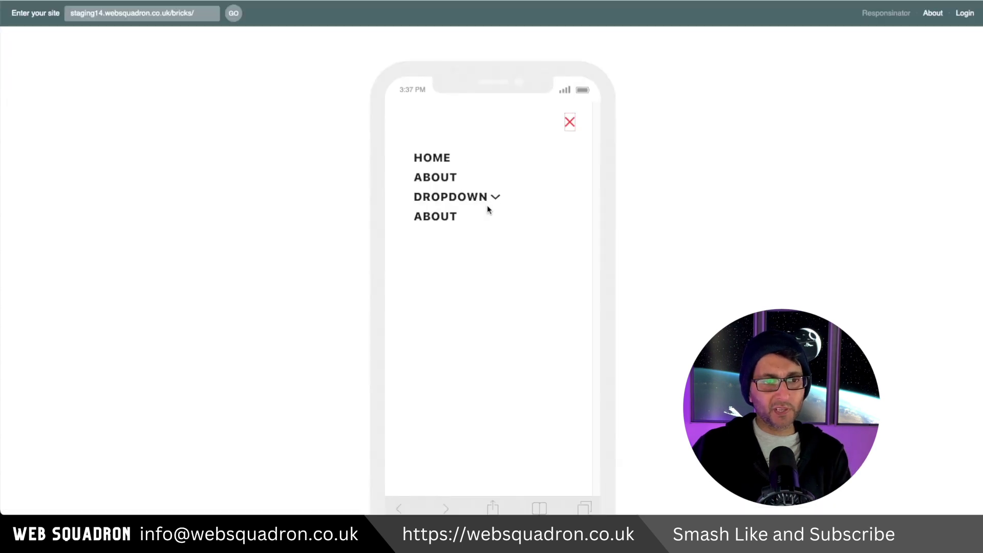
{"action": "left_click", "coordinate": [495, 198]}
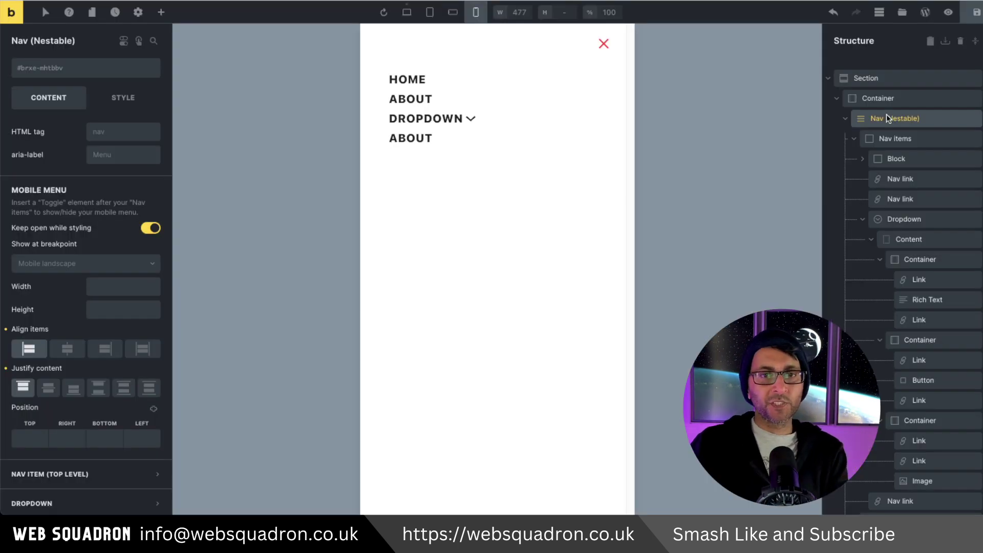
At mobile width, open the menu's dropdown and set its content direction to vertical (column).
{"action": "left_click", "coordinate": [150, 228]}
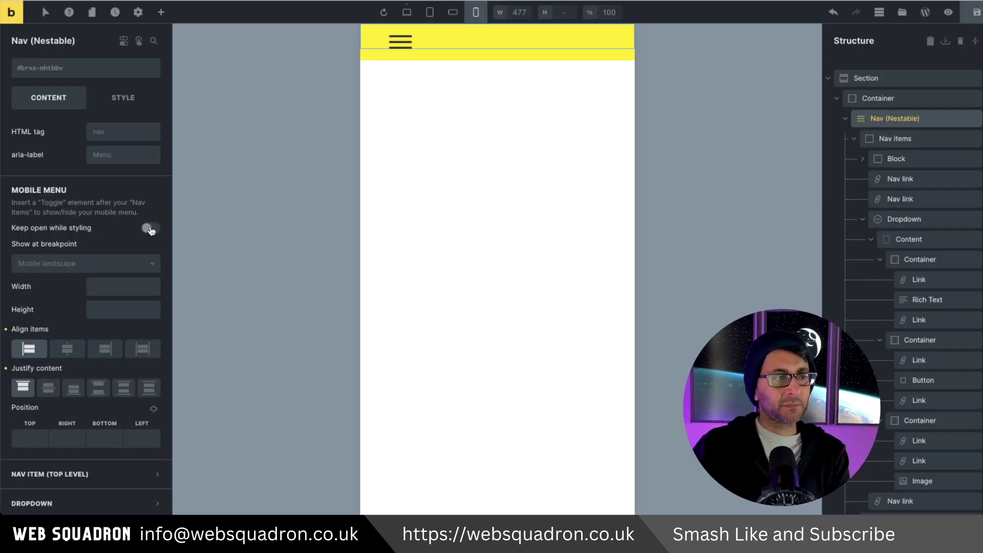
{"action": "left_click", "coordinate": [150, 228]}
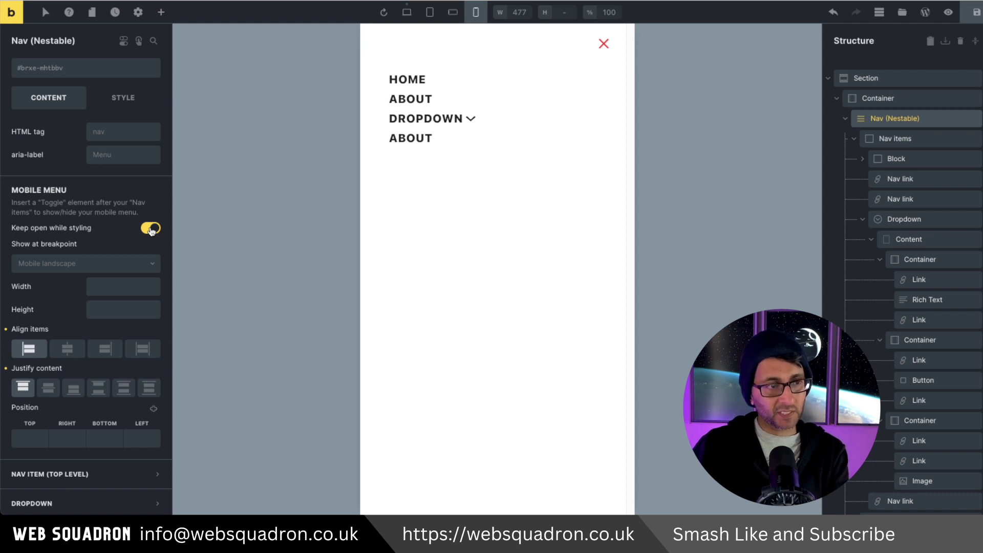
{"action": "left_click", "coordinate": [470, 120]}
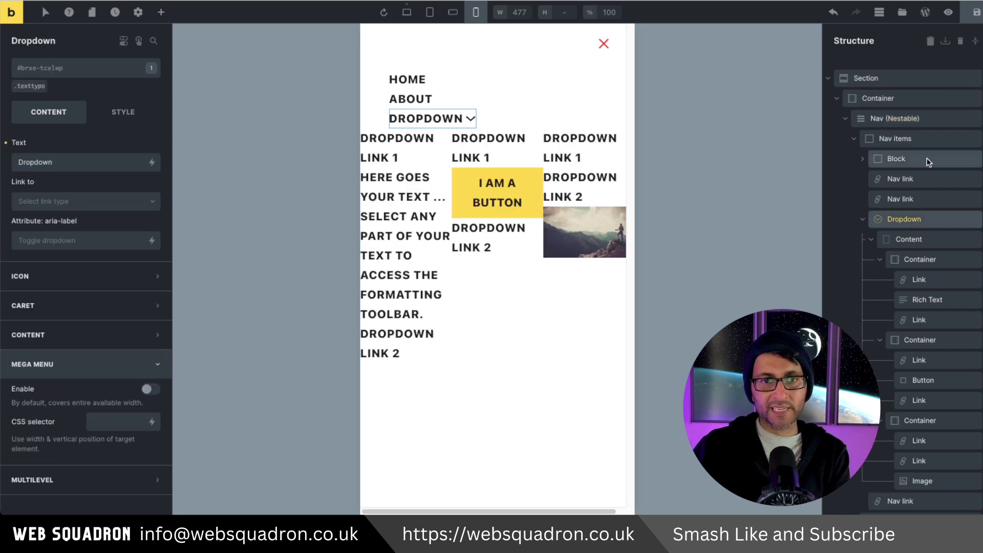
{"action": "scroll", "coordinate": [917, 353], "scroll_direction": "down", "scroll_amount": 1}
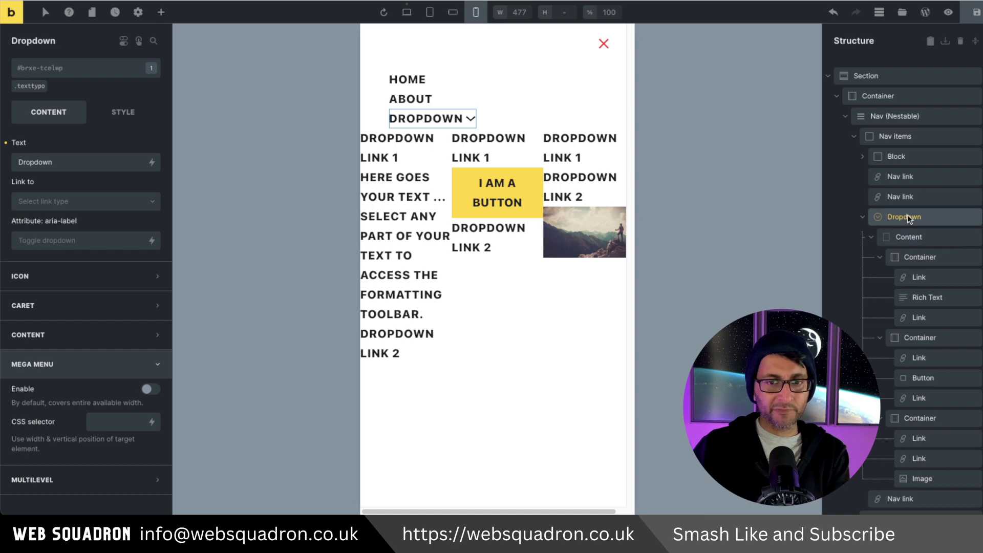
{"action": "left_click", "coordinate": [912, 238]}
{"action": "left_click", "coordinate": [915, 219]}
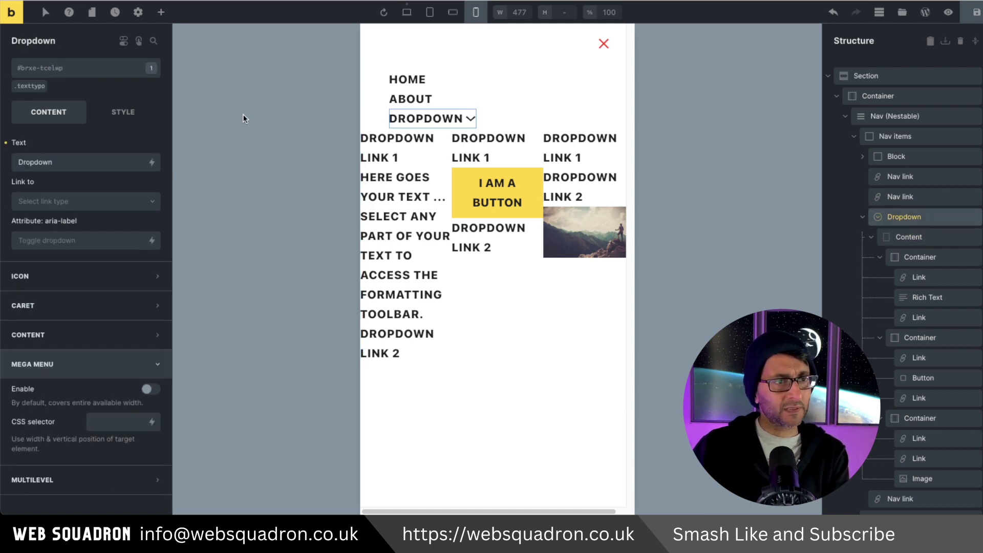
{"action": "left_click", "coordinate": [934, 238]}
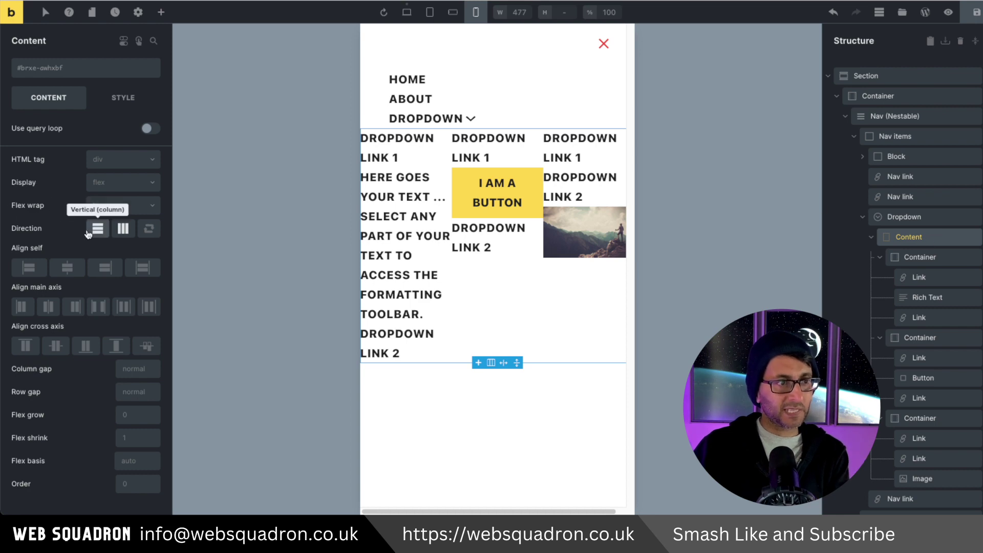
{"action": "left_click", "coordinate": [96, 229]}
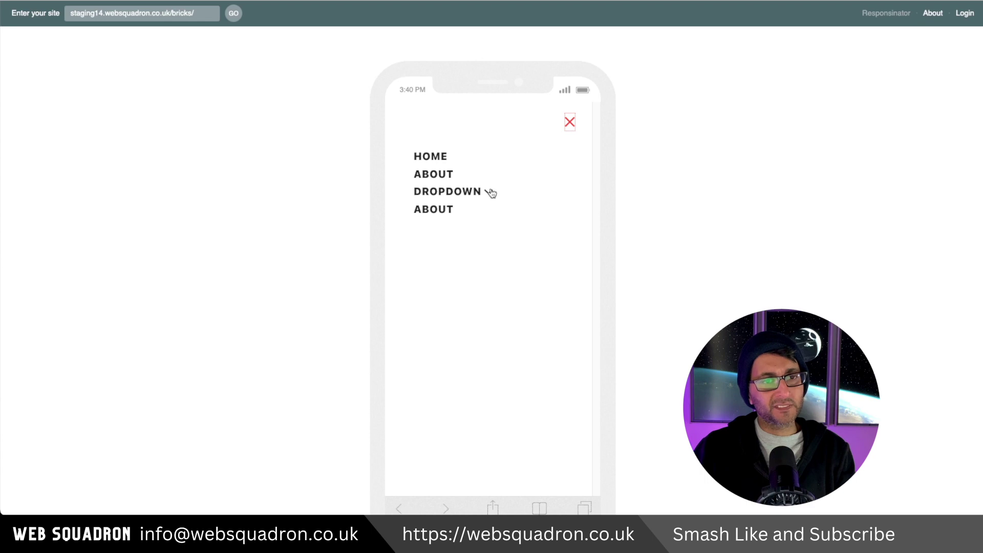
Expand the dropdown in the Responsinator phone preview to check the stacked links, yellow button and mountain image.
{"action": "left_click", "coordinate": [489, 192]}
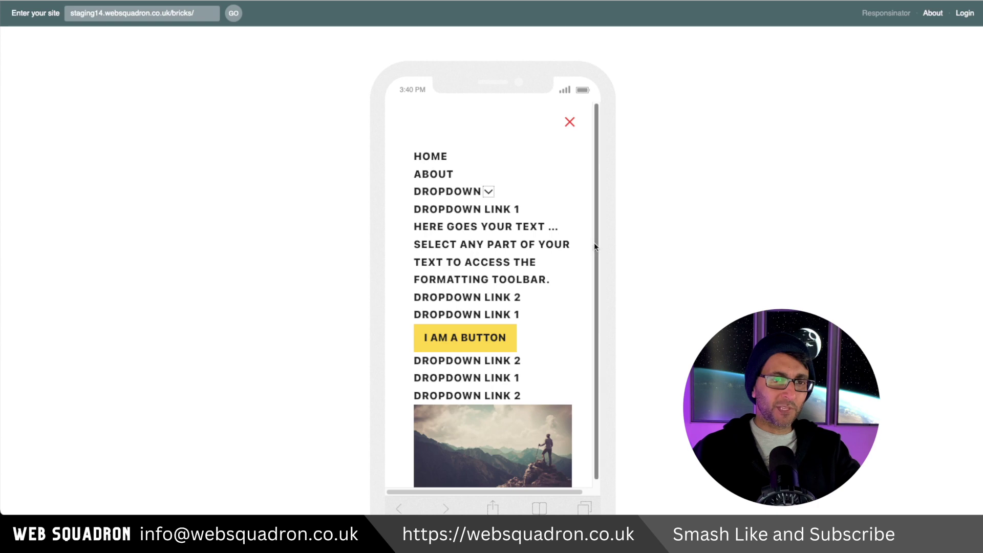
{"action": "mouse_move", "coordinate": [596, 241]}
{"action": "left_mouse_down"}
{"action": "mouse_move", "coordinate": [597, 340]}
{"action": "mouse_move", "coordinate": [597, 222]}
{"action": "left_mouse_up"}
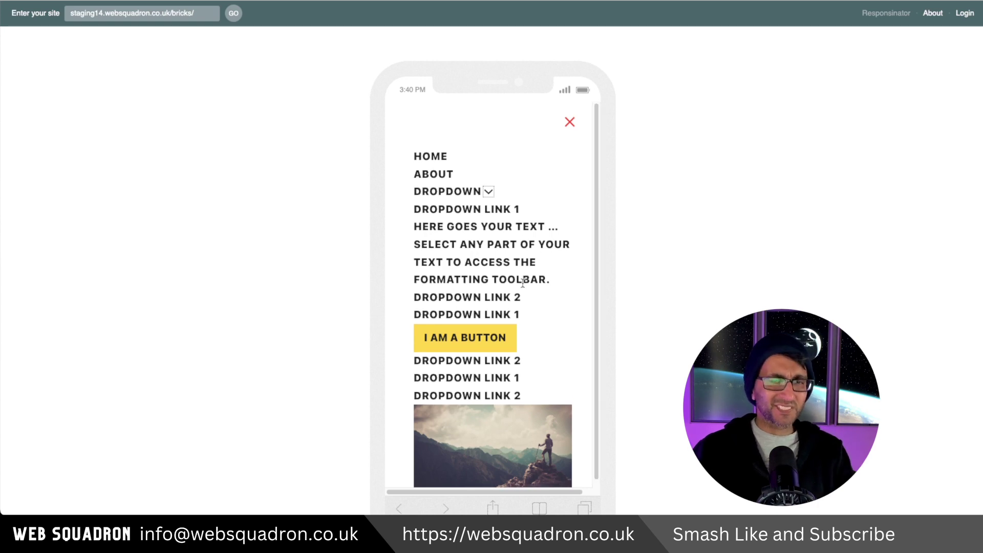